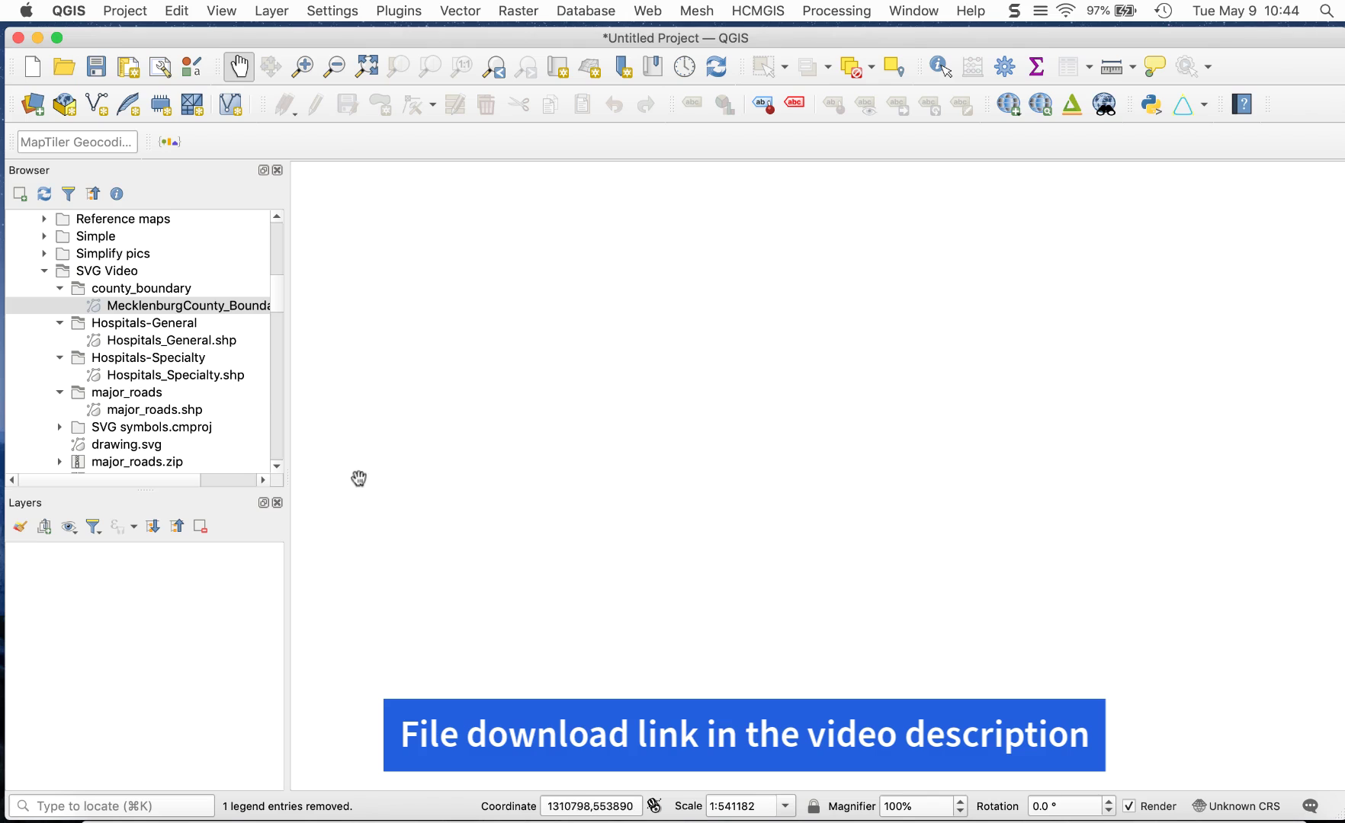
Step: Add MecklenburgCounty_Boundary, major_roads.shp, Hospitals_General.shp and Hospitals_Specialty.shp as layers to the QGIS map
{"action": "left_click_drag", "start_coordinate": [191, 309], "coordinate": [173, 644]}
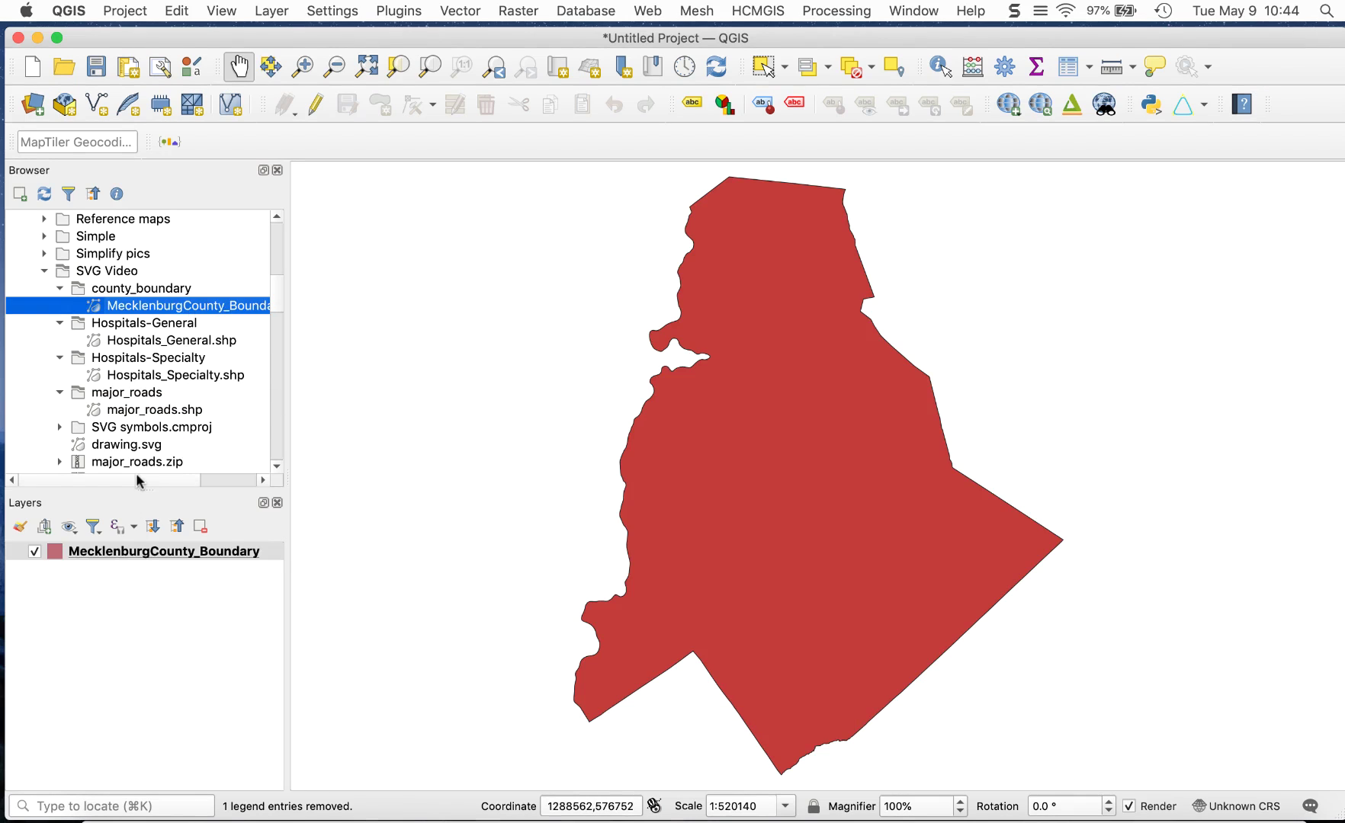
{"action": "left_click", "coordinate": [156, 412]}
{"action": "left_click_drag", "start_coordinate": [156, 413], "coordinate": [146, 646]}
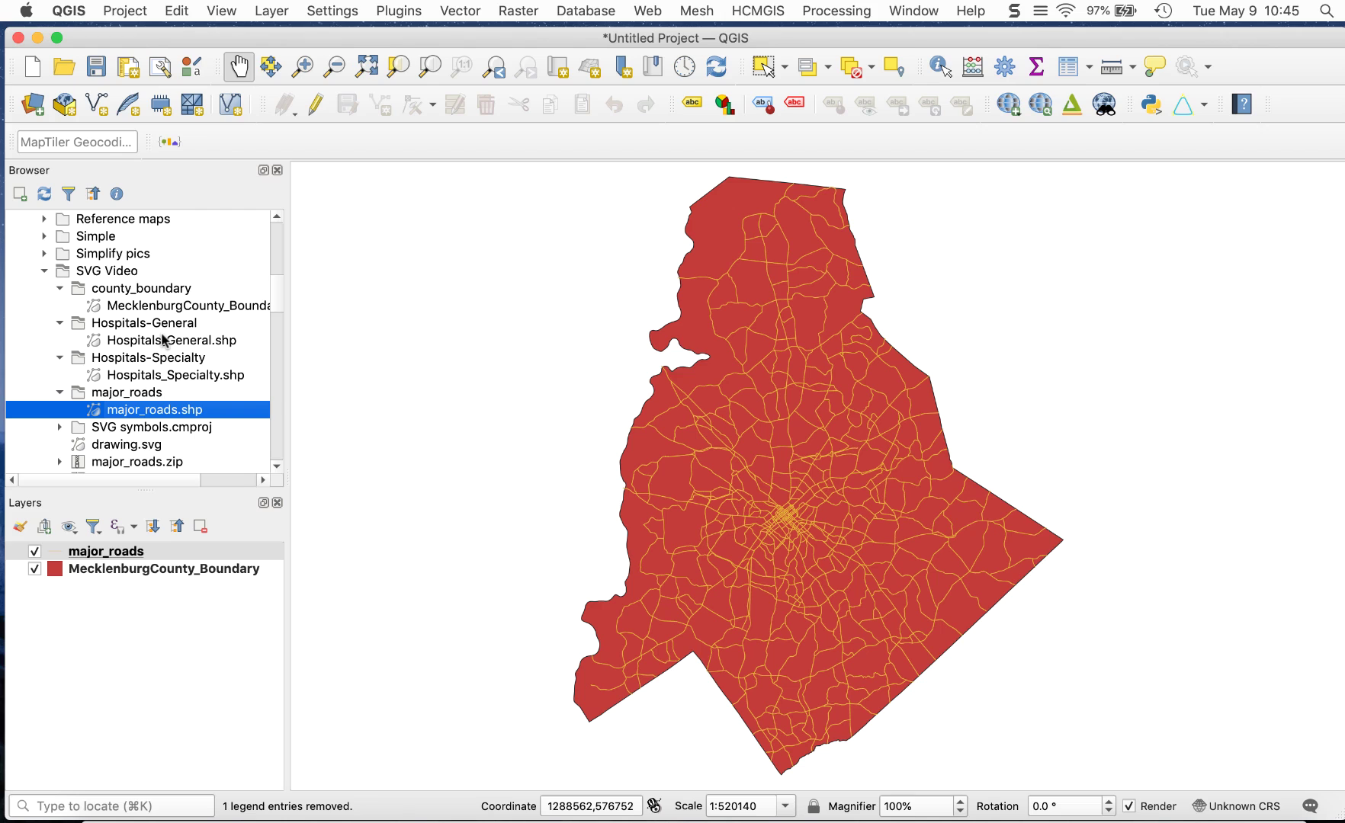
{"action": "left_click_drag", "start_coordinate": [162, 340], "coordinate": [154, 639]}
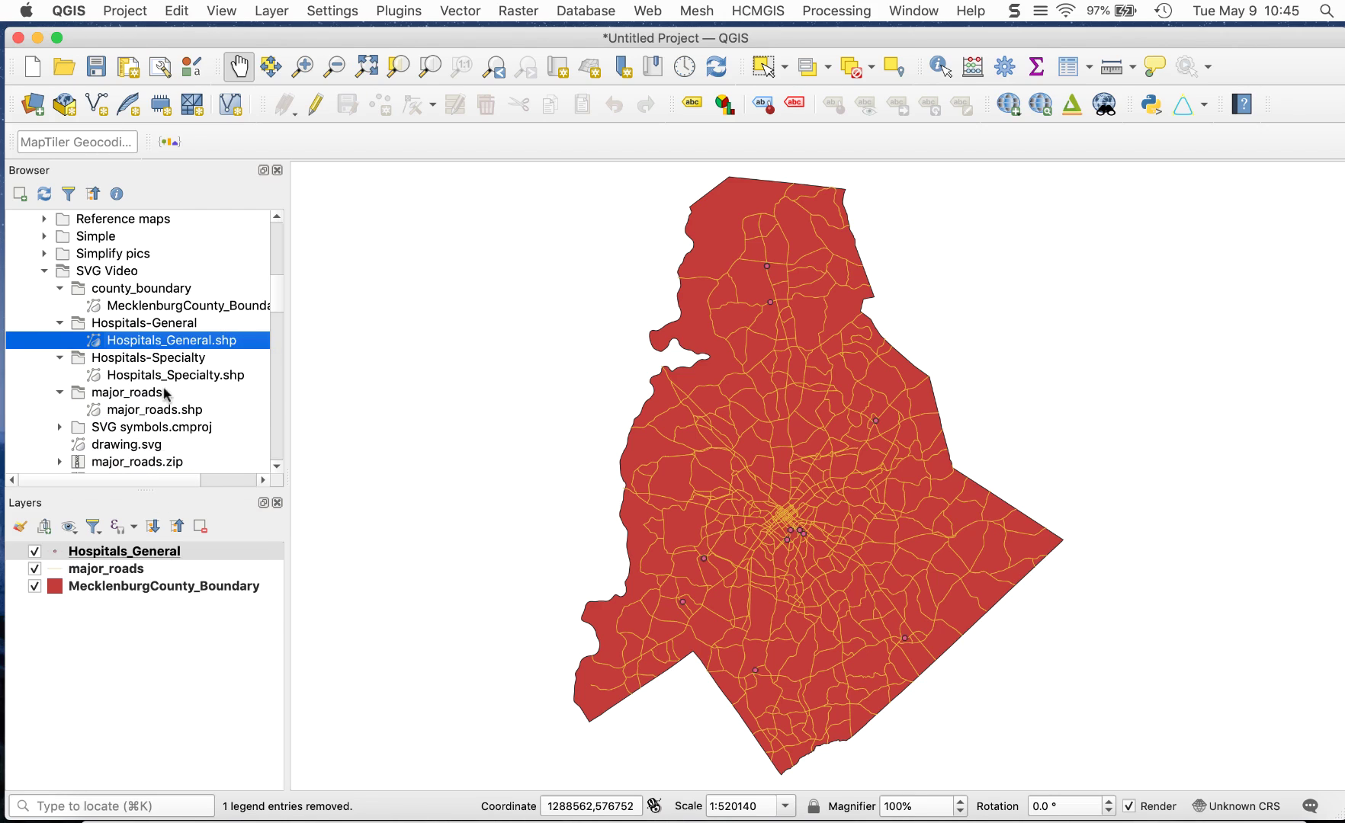
{"action": "mouse_move", "coordinate": [159, 378]}
{"action": "left_mouse_down"}
{"action": "mouse_move", "coordinate": [106, 556]}
{"action": "mouse_move", "coordinate": [166, 641]}
{"action": "left_mouse_up"}
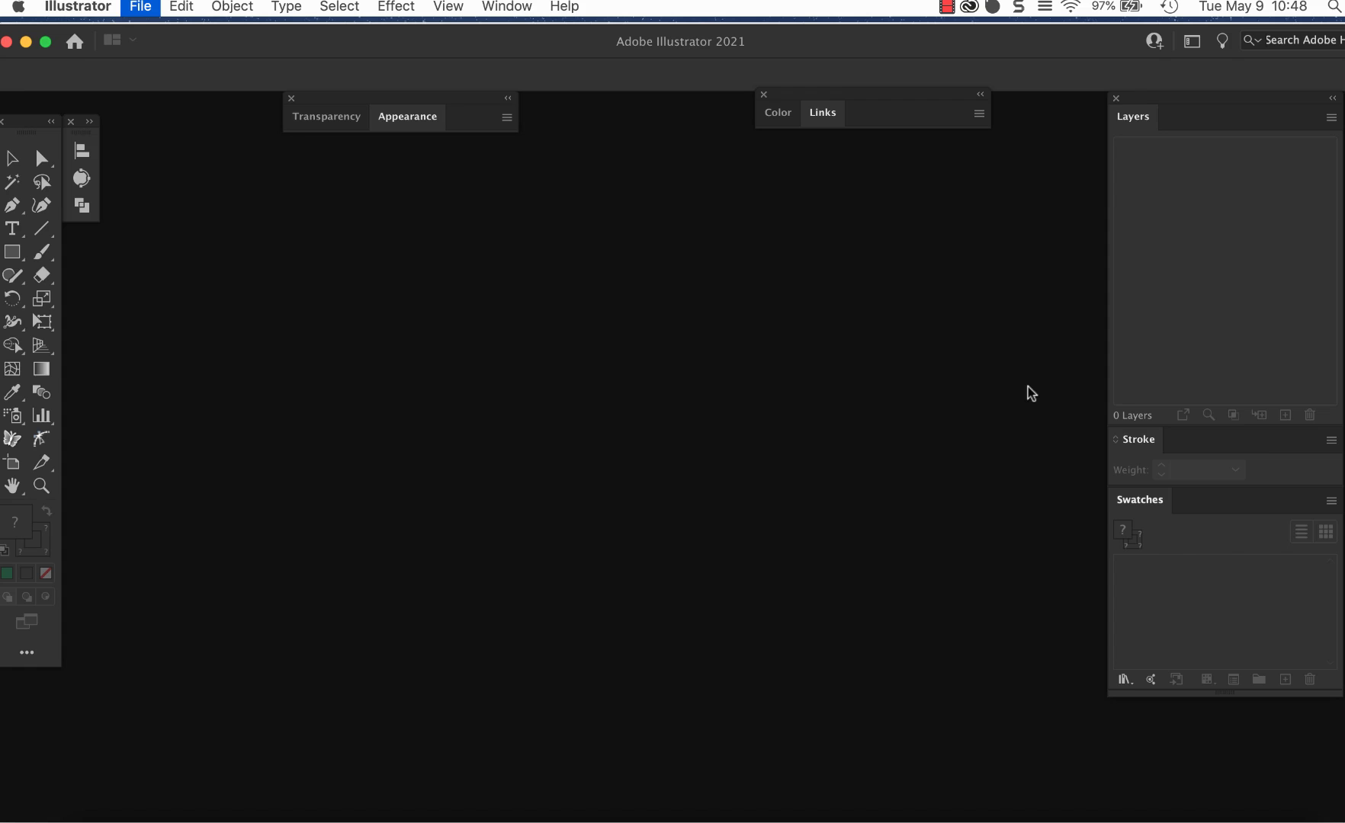
Step: Create a new Letter document and draw a centred circle with a 2 pt outline
{"action": "left_click", "coordinate": [944, 618]}
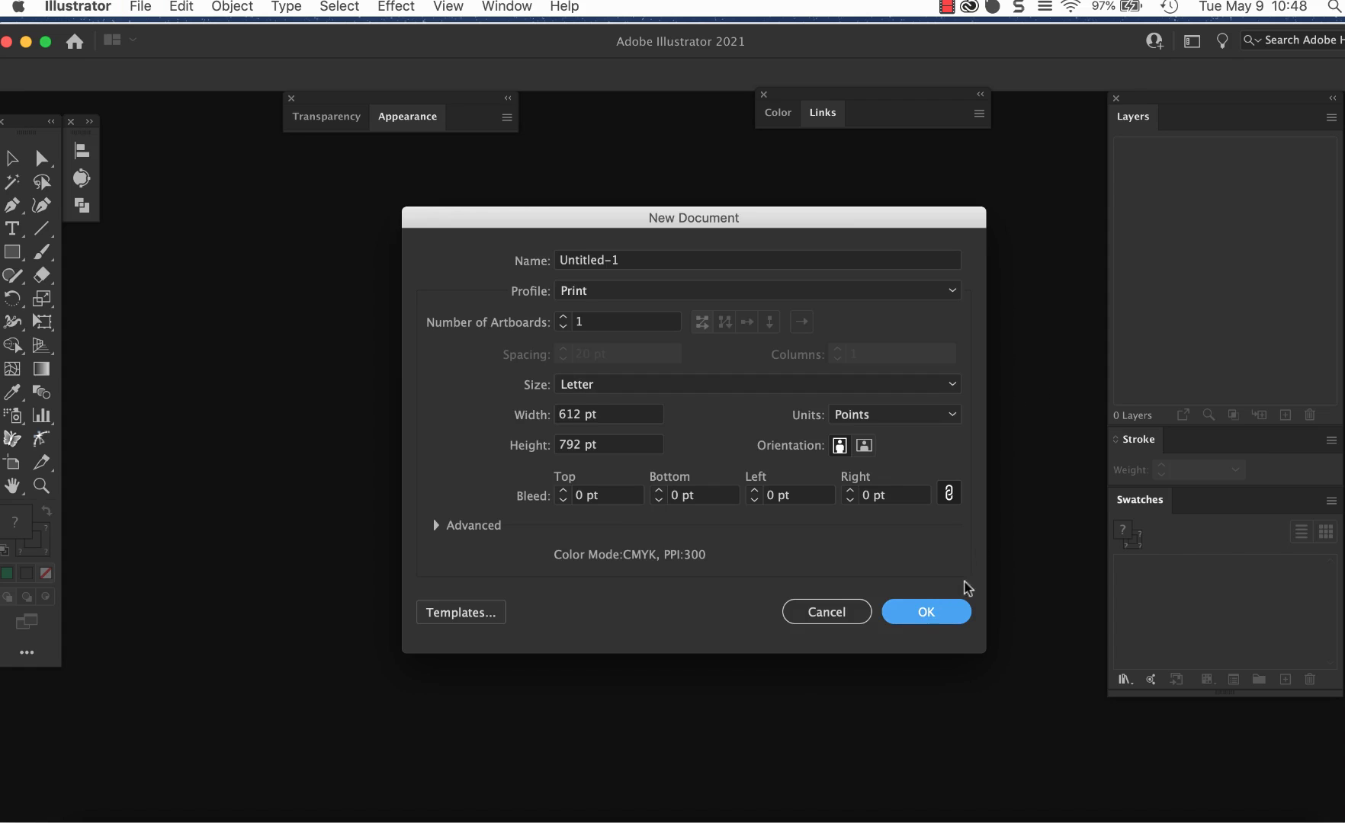
{"action": "key", "text": "super+1"}
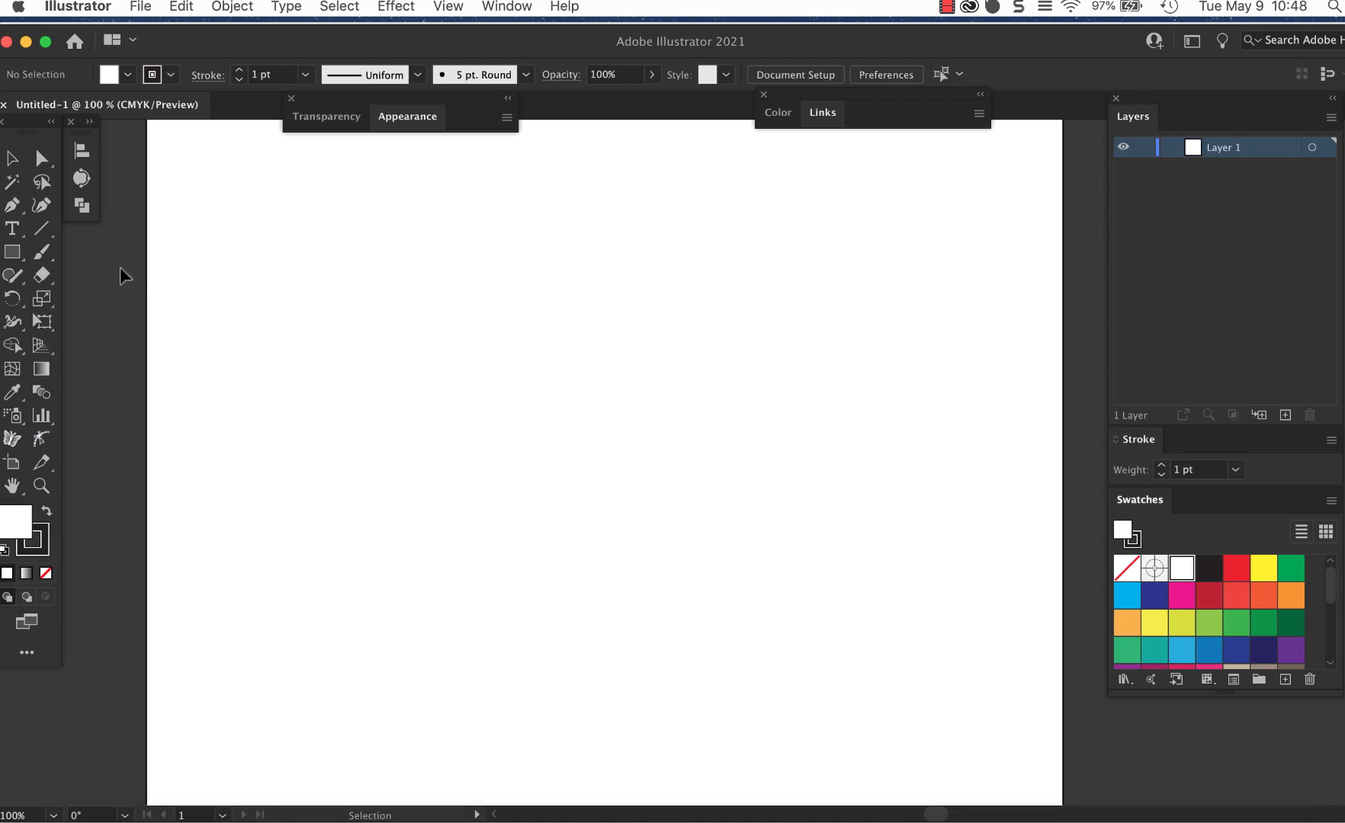
{"action": "left_click_drag", "start_coordinate": [12, 252], "coordinate": [84, 298]}
{"action": "left_click_drag", "start_coordinate": [495, 304], "coordinate": [814, 620]}
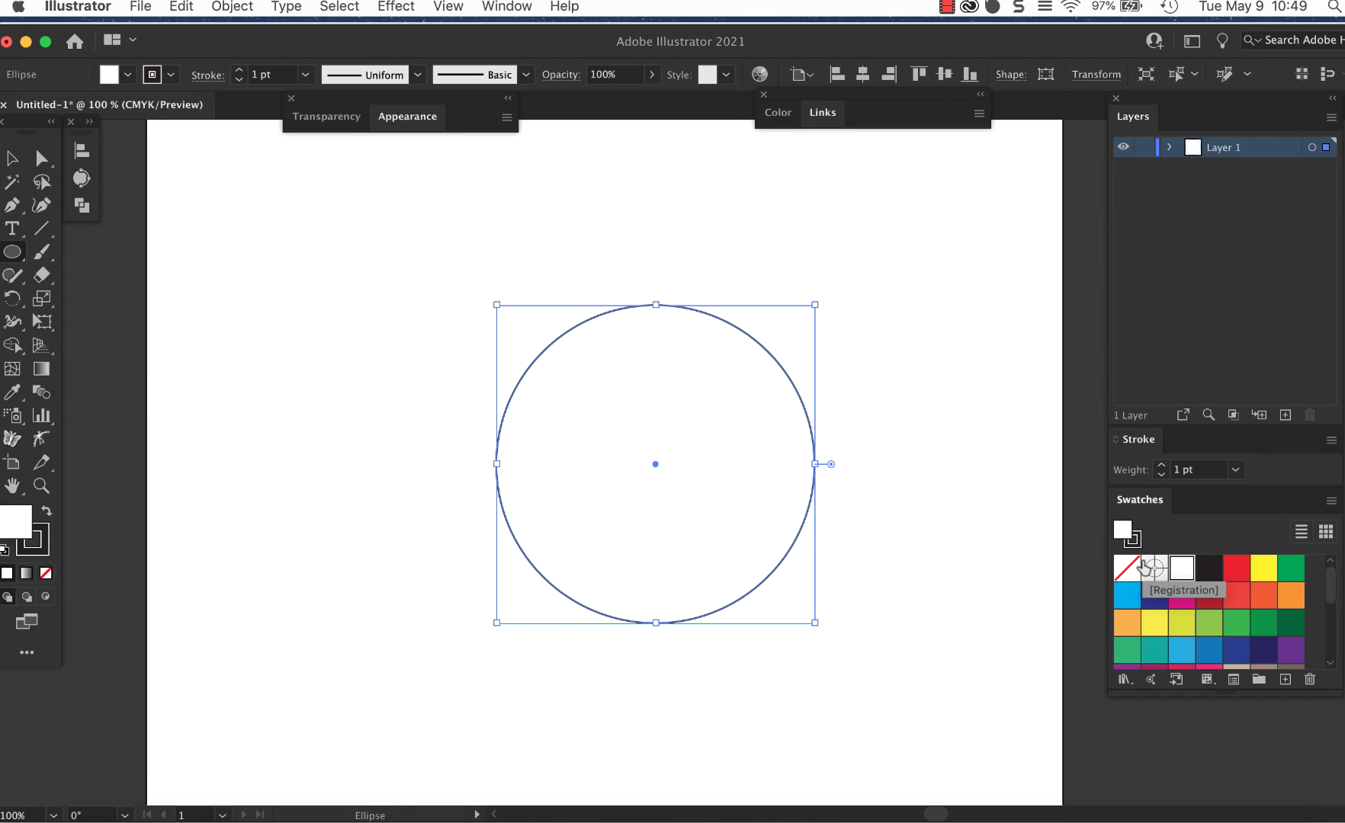
{"action": "left_click", "coordinate": [1160, 464]}
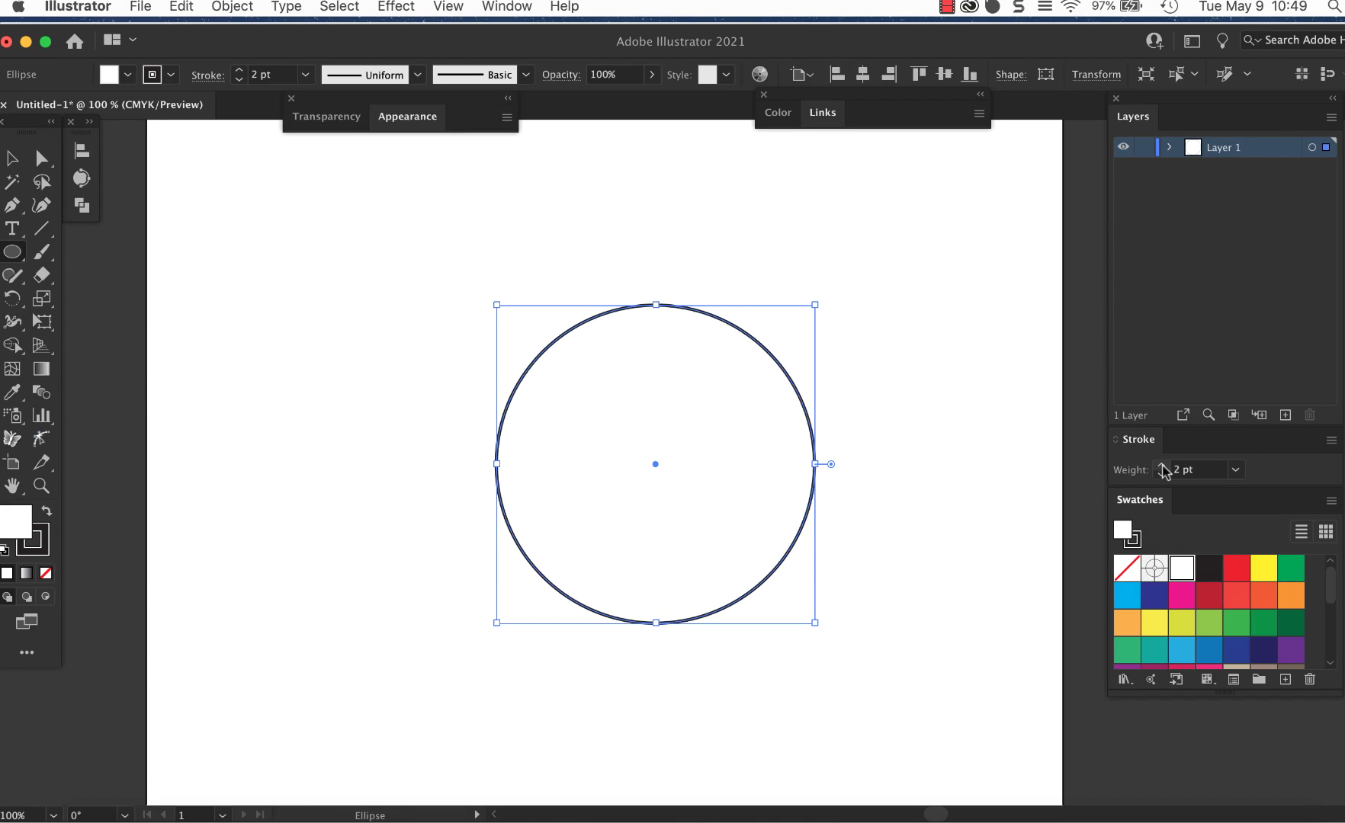
{"action": "key", "text": "super+shift+a"}
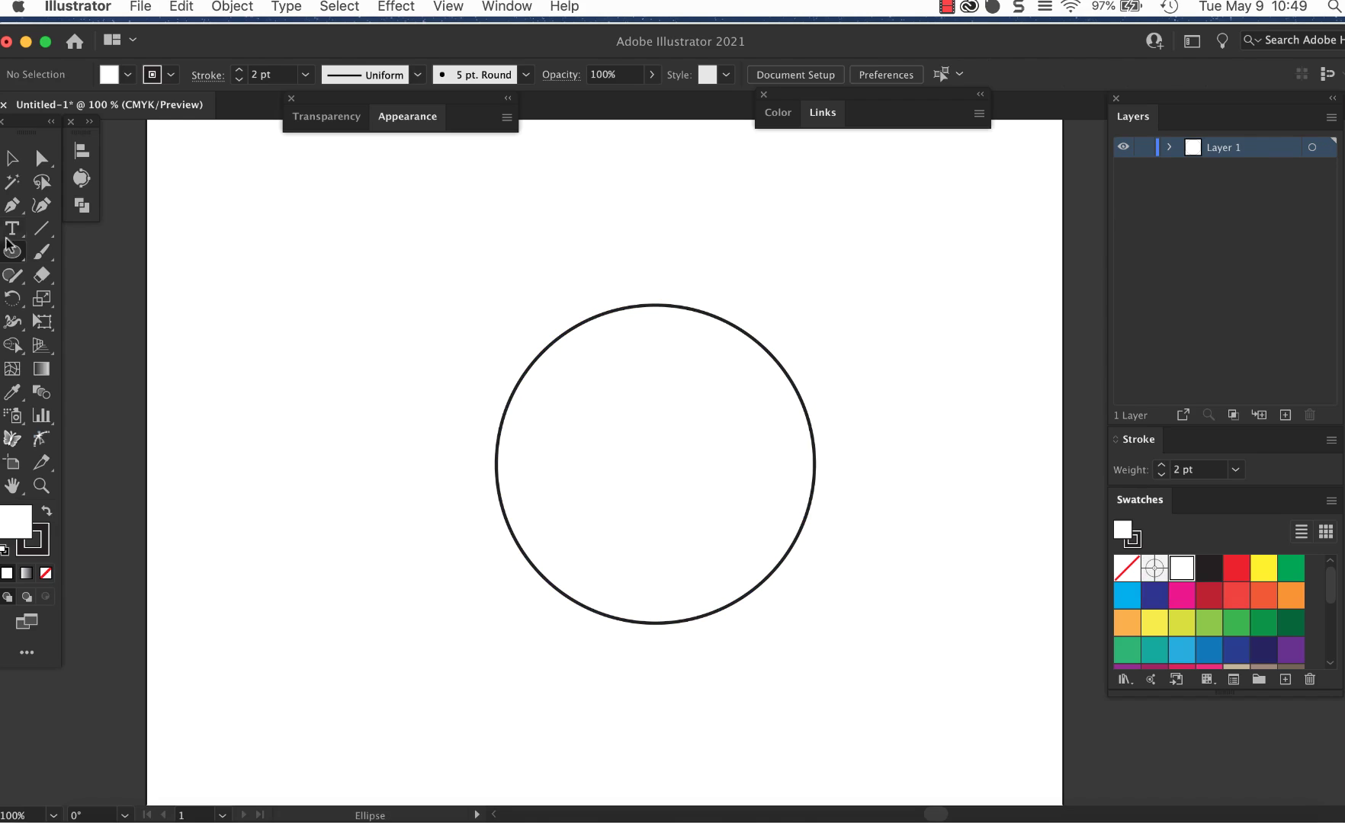
Step: Draw a tall rectangle inside the circle, filled red with no stroke
{"action": "left_click_drag", "start_coordinate": [12, 251], "coordinate": [71, 258]}
{"action": "left_click", "coordinate": [71, 258]}
{"action": "mouse_move", "coordinate": [652, 325]}
{"action": "left_mouse_down"}
{"action": "mouse_move", "coordinate": [715, 610]}
{"action": "mouse_move", "coordinate": [723, 590]}
{"action": "left_mouse_up"}
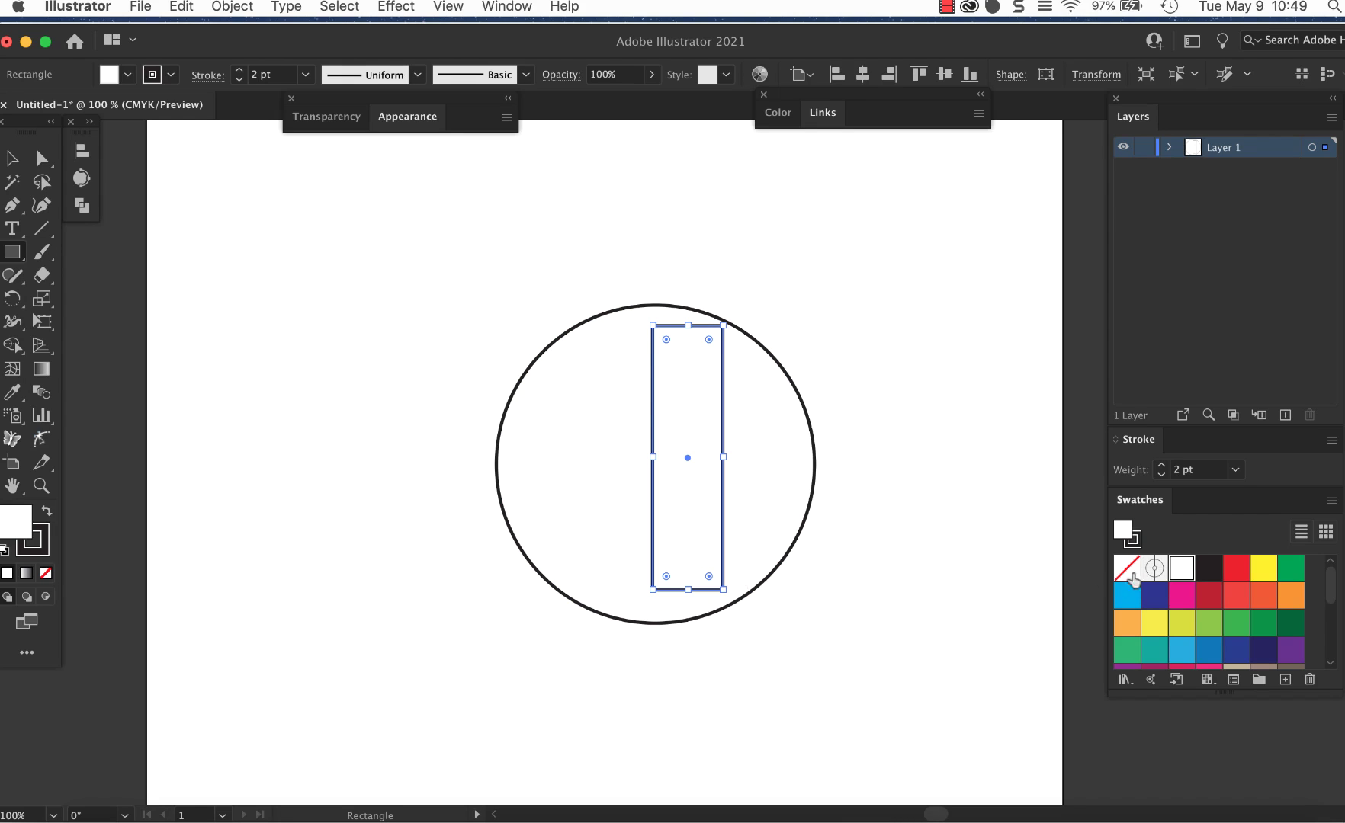
{"action": "left_click", "coordinate": [1240, 569]}
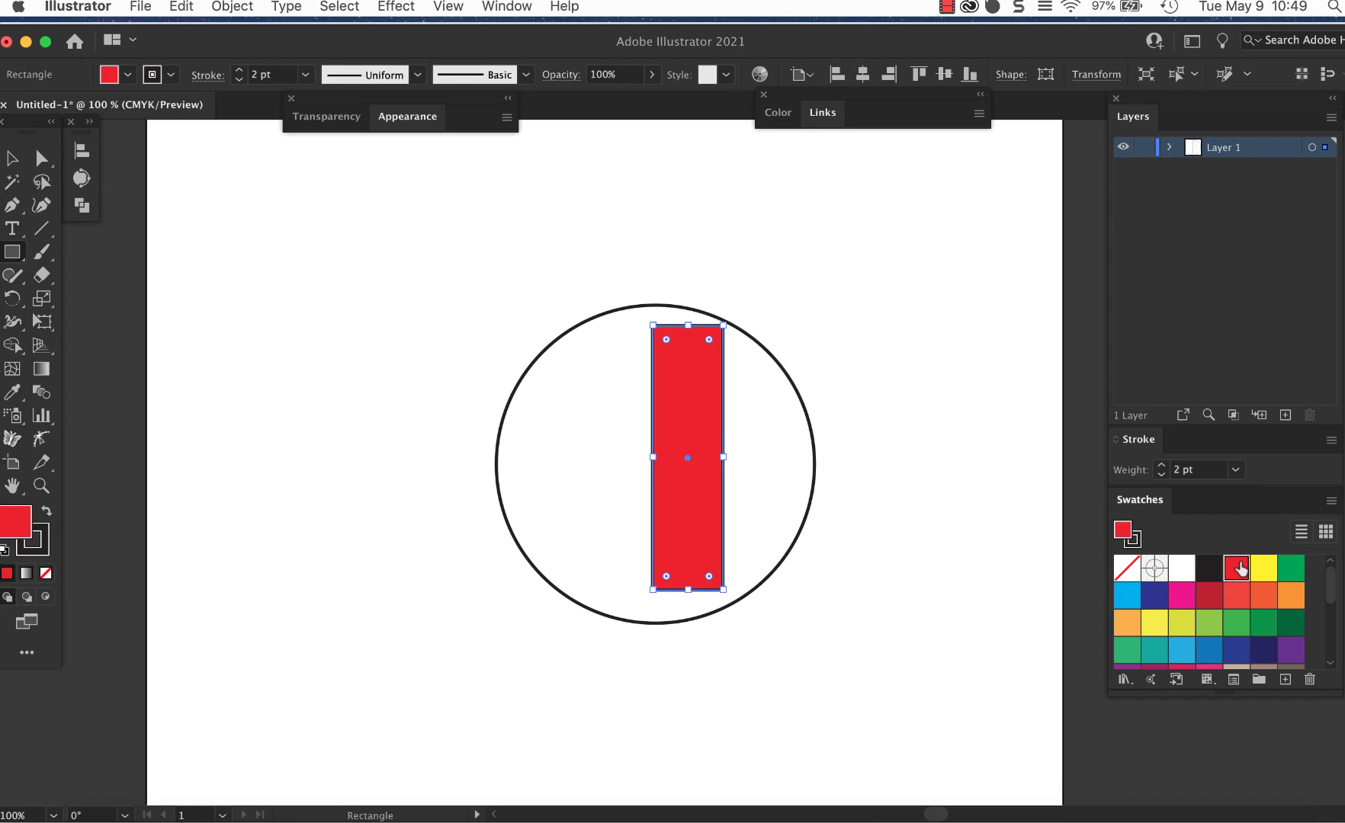
{"action": "left_click", "coordinate": [1141, 540]}
{"action": "left_click", "coordinate": [1125, 570]}
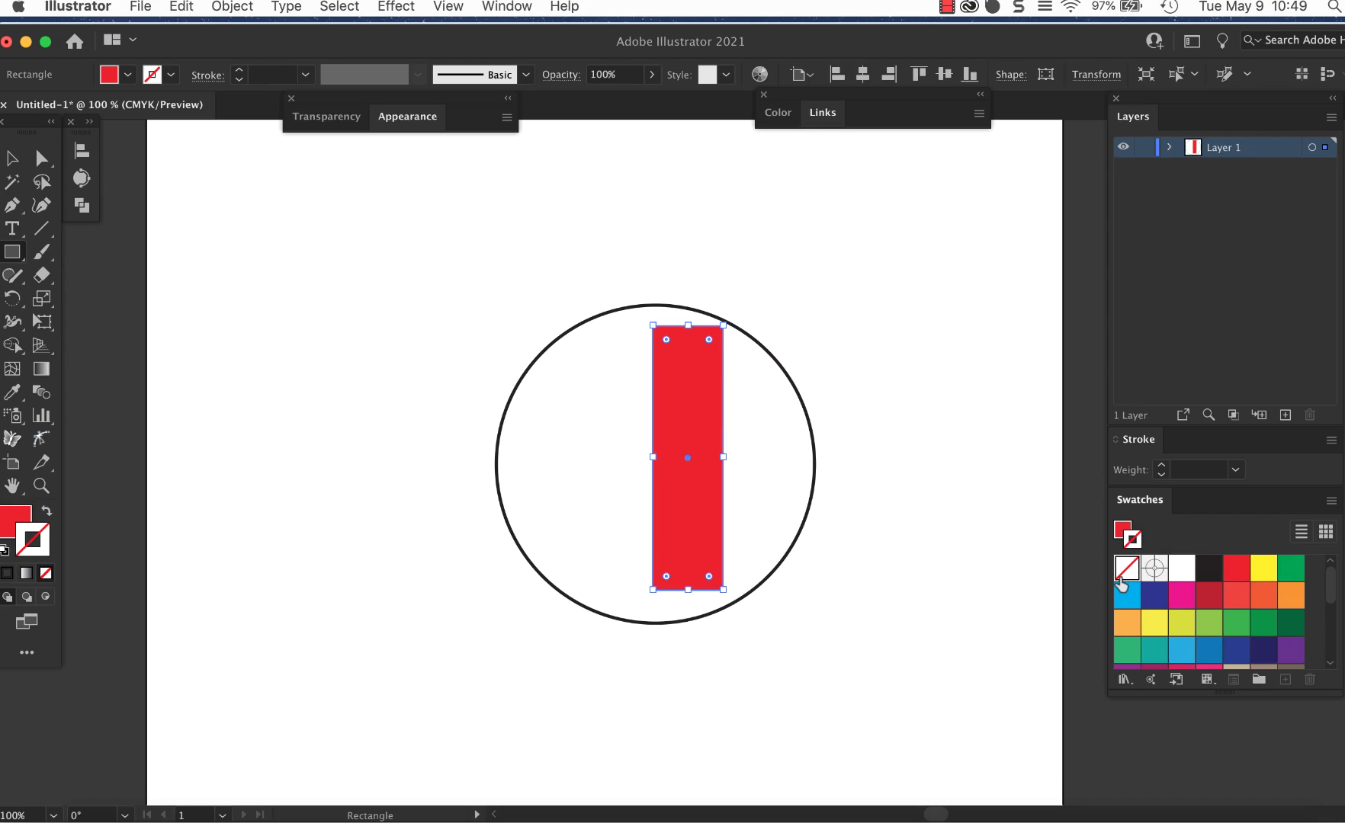
{"action": "key", "text": "super+shift+a"}
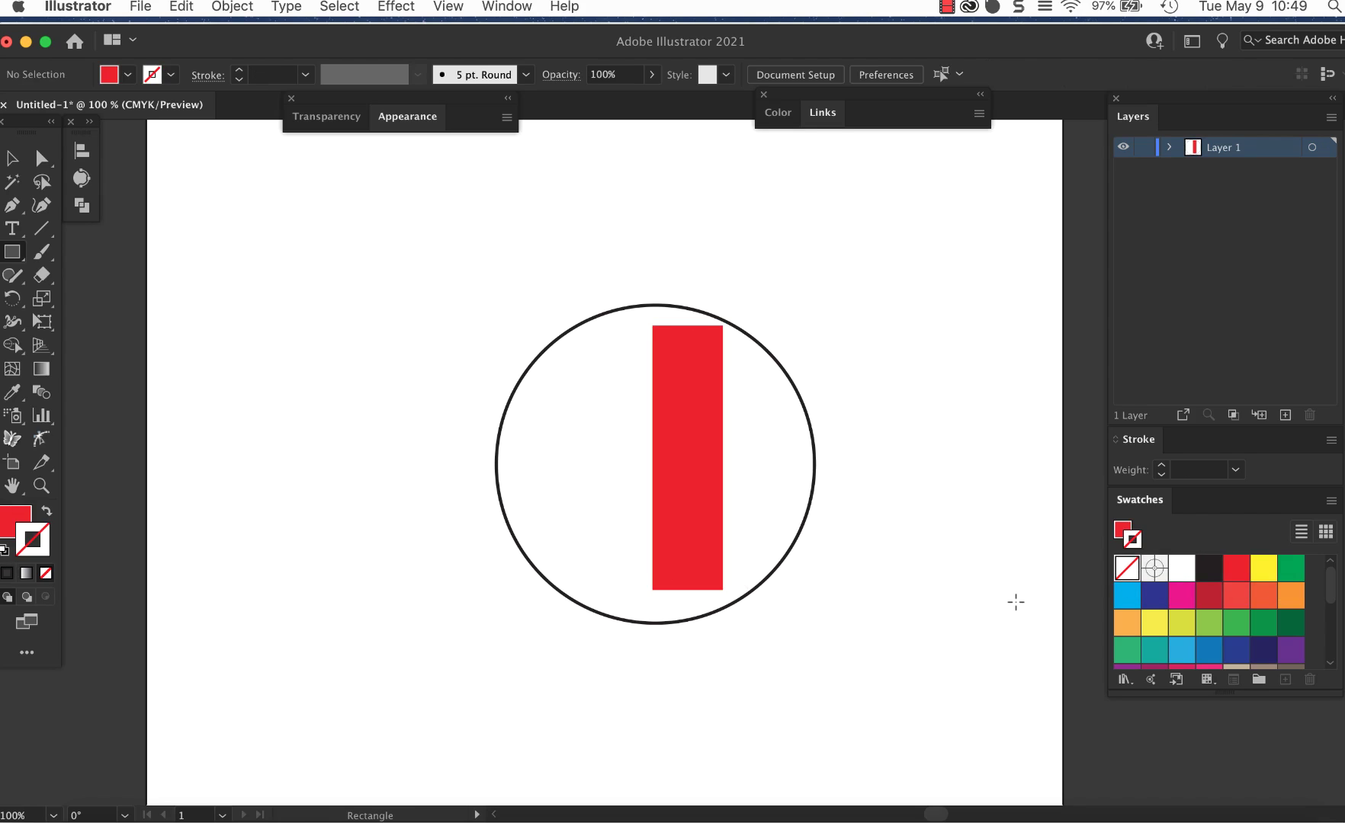
{"action": "key", "text": "v"}
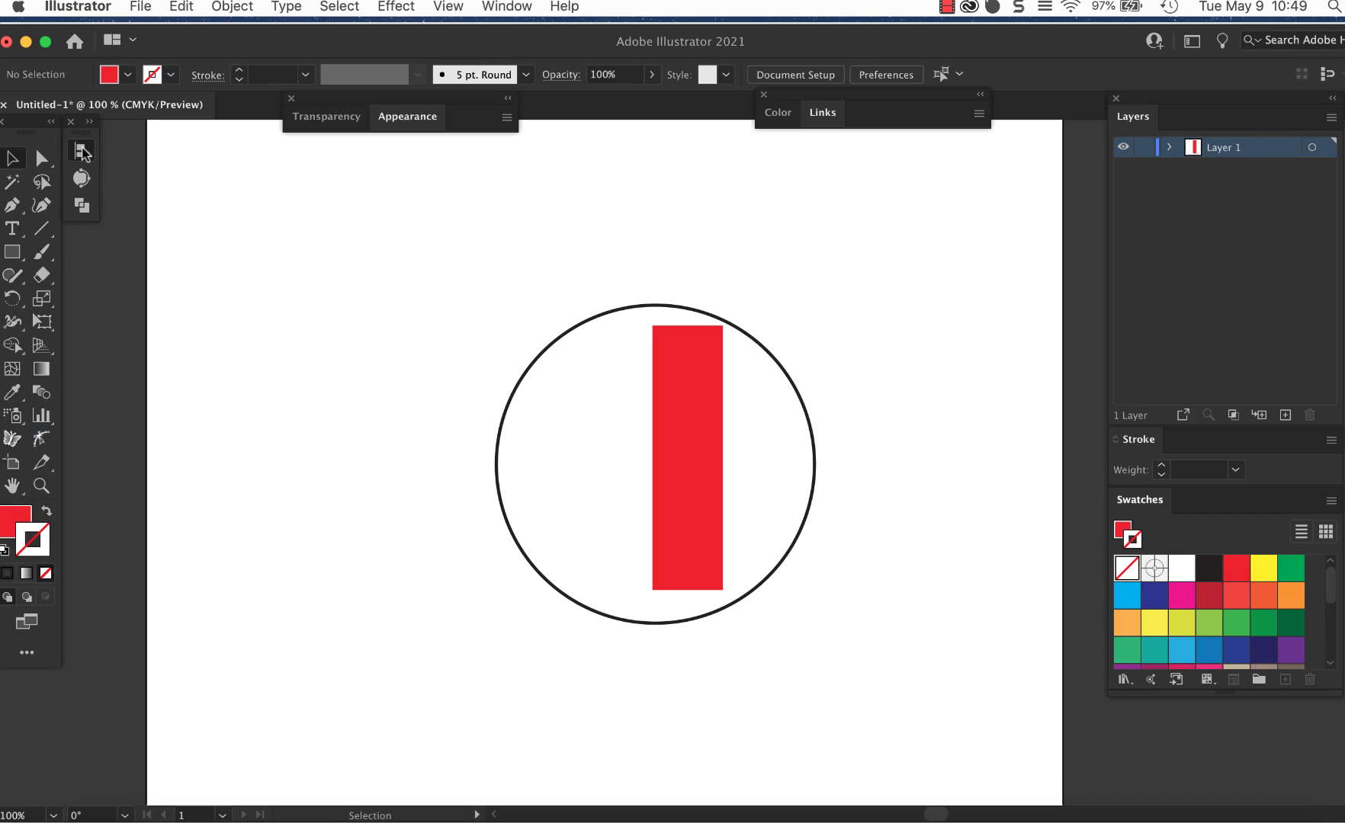
Step: Centre the circle and rectangle on each other horizontally and vertically
{"action": "left_click", "coordinate": [82, 151]}
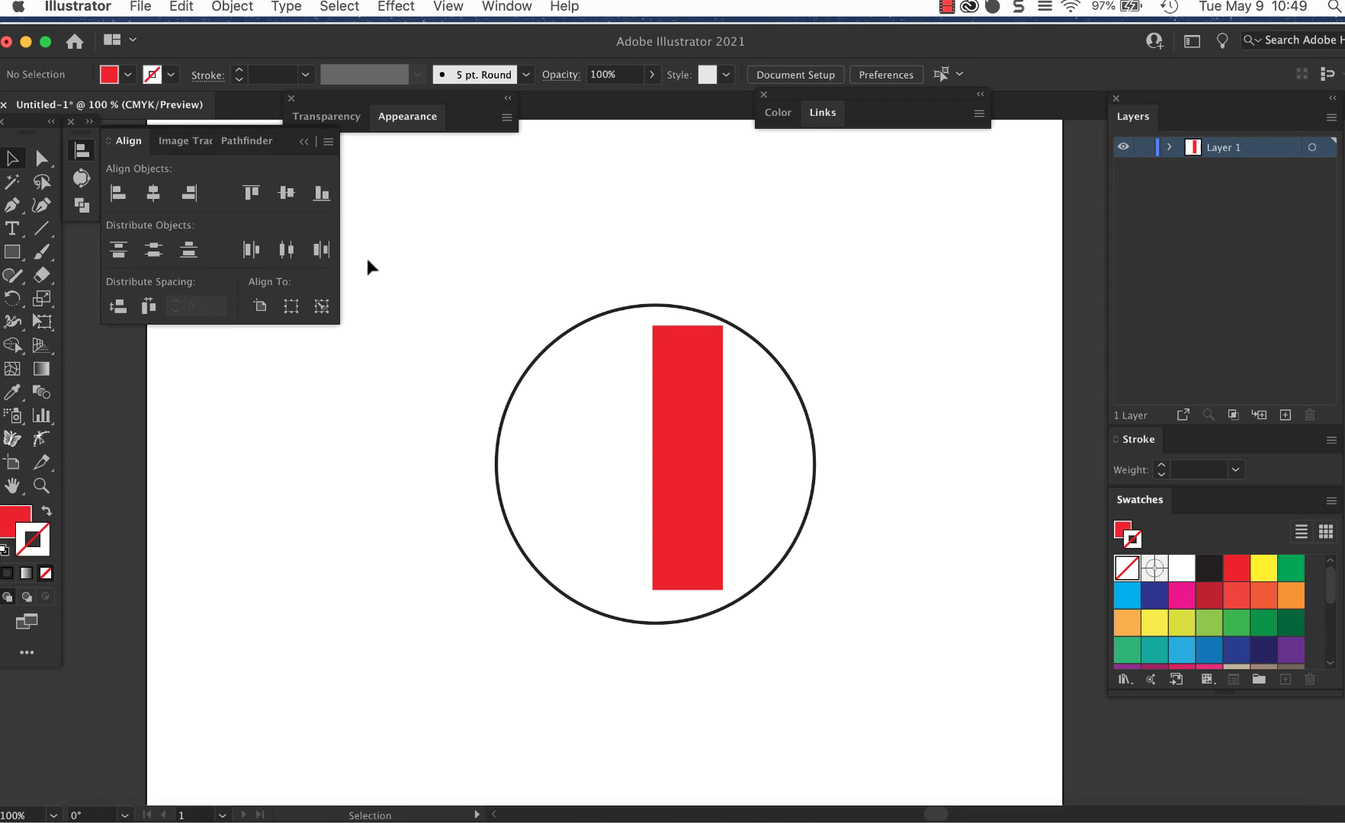
{"action": "left_click_drag", "start_coordinate": [418, 261], "coordinate": [912, 666]}
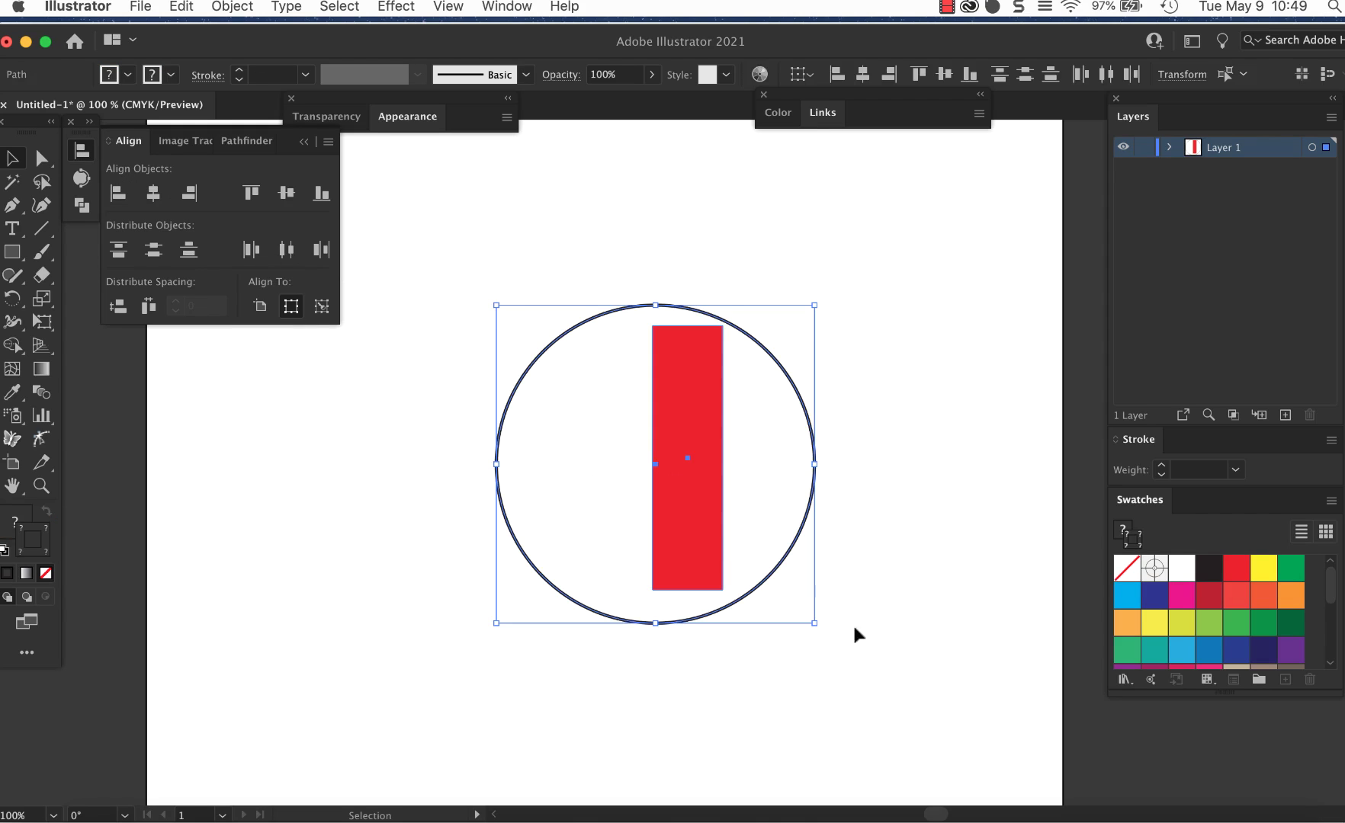
{"action": "left_click", "coordinate": [154, 196]}
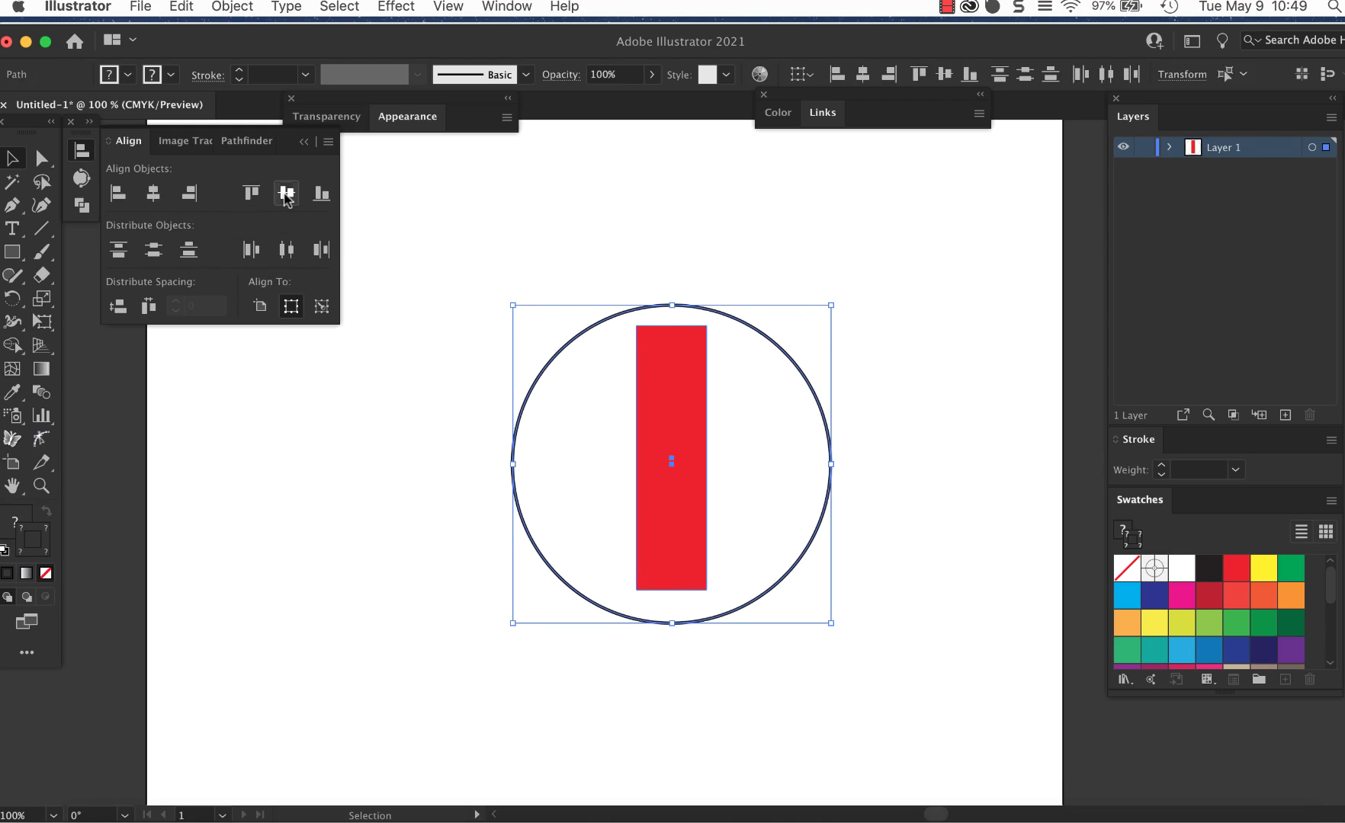
{"action": "left_click", "coordinate": [286, 195]}
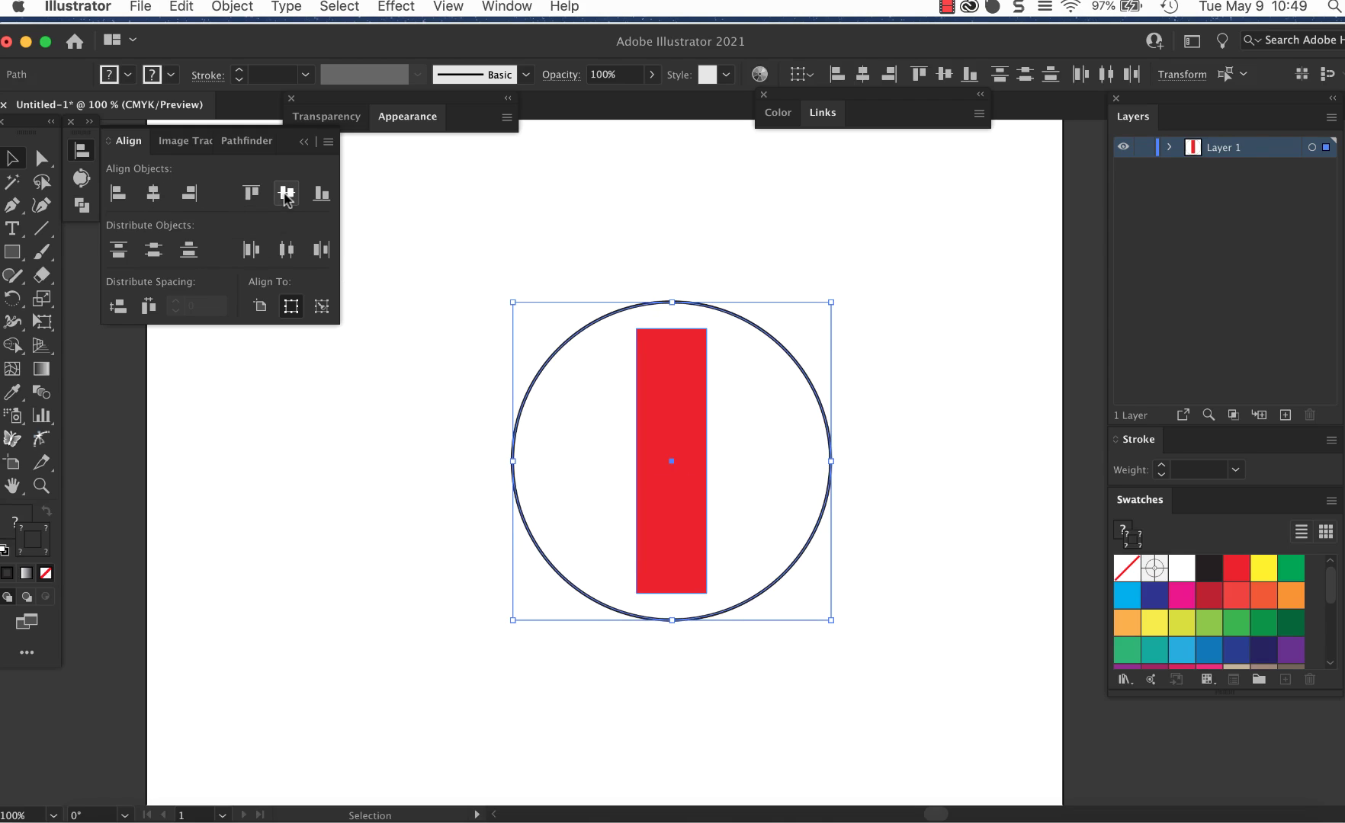
{"action": "left_click", "coordinate": [337, 442]}
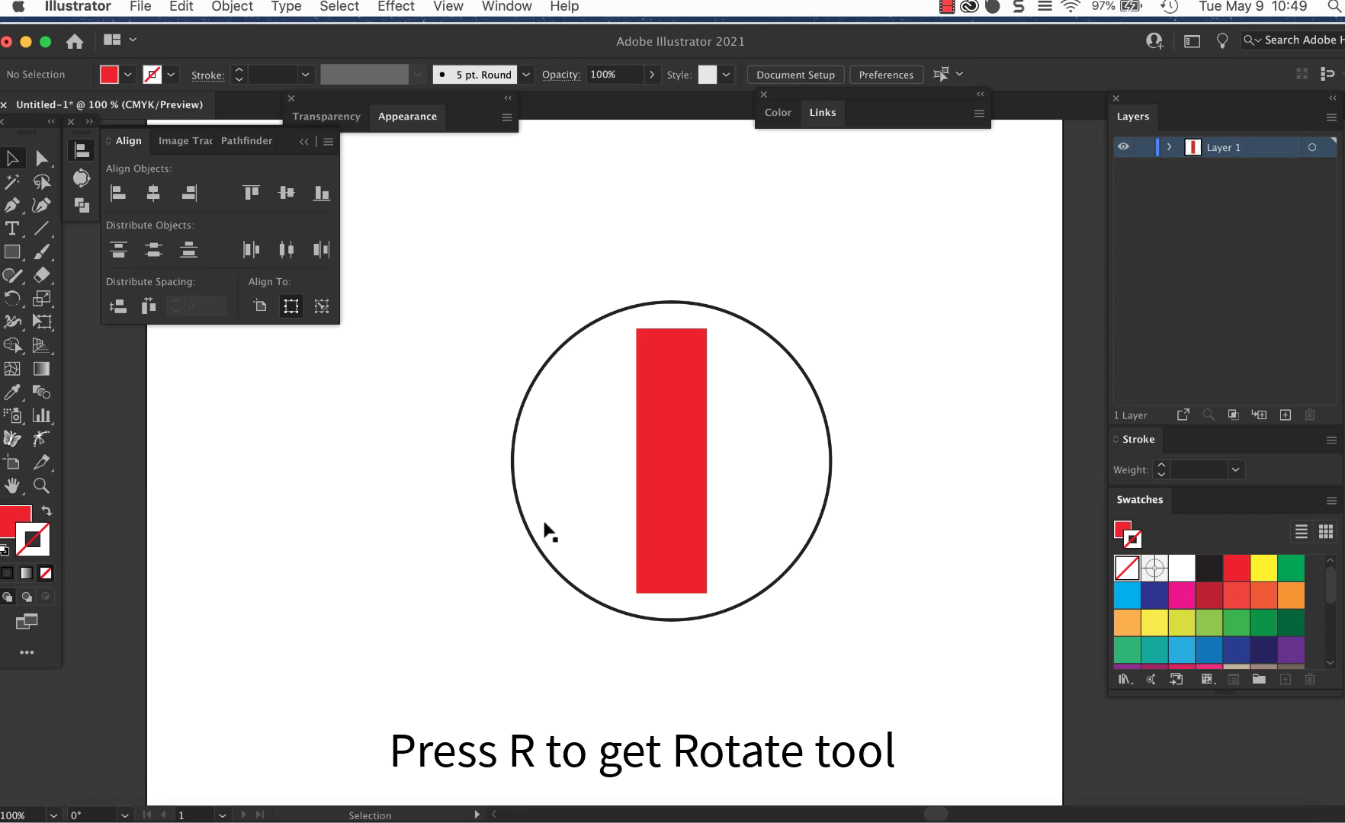
Step: Add a copy of the red rectangle rotated 90° around its centre
{"action": "left_click", "coordinate": [661, 551]}
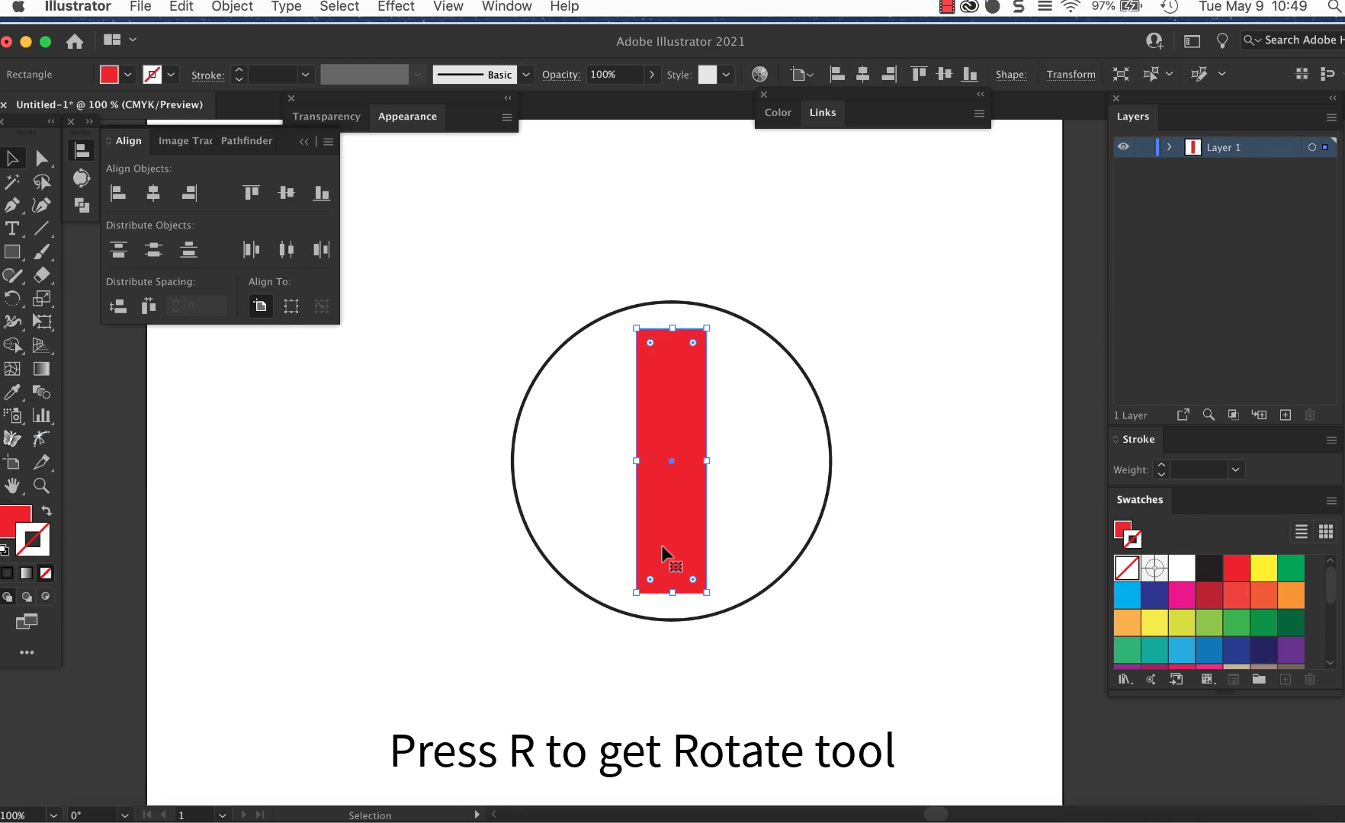
{"action": "key", "text": "r"}
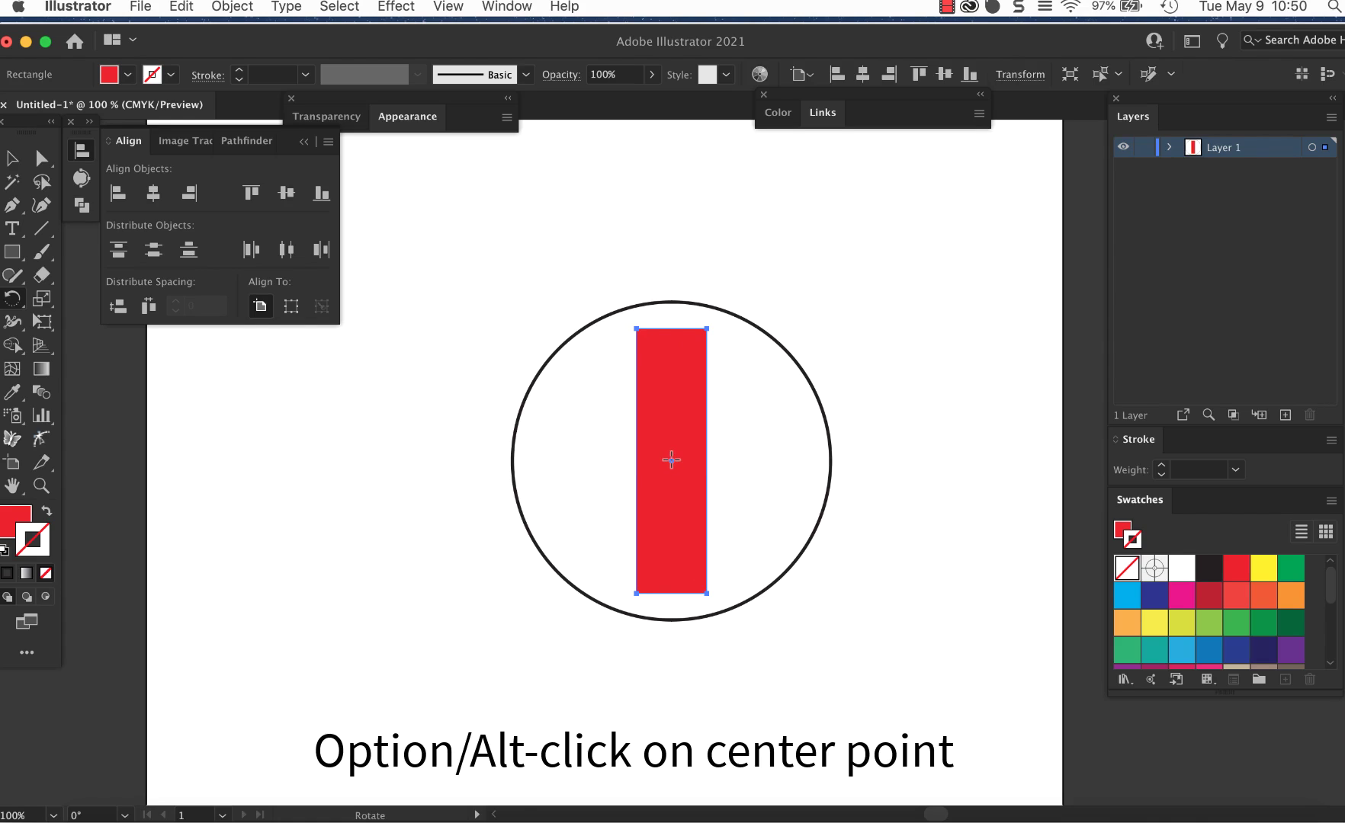
{"action": "left_click", "coordinate": [671, 459], "text": "alt"}
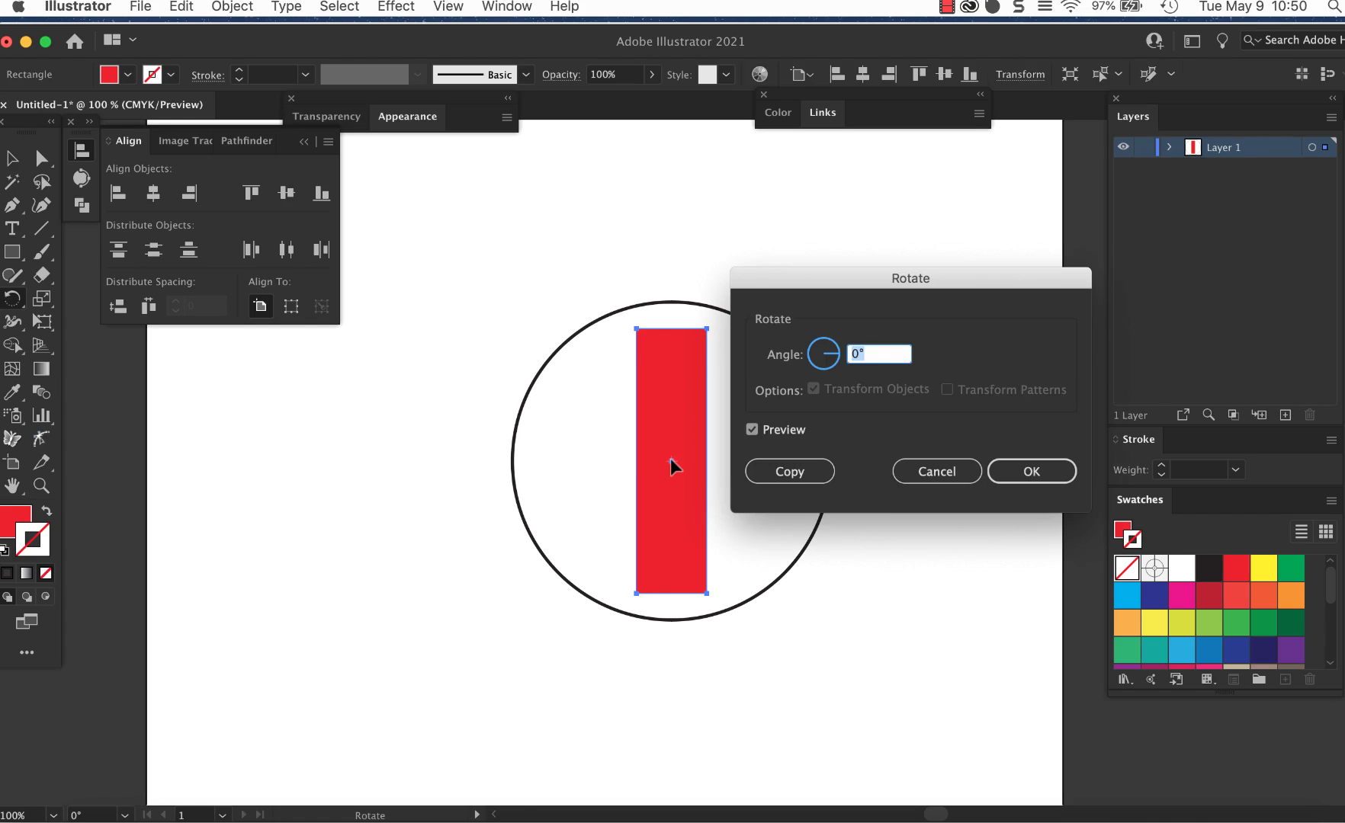
{"action": "type", "text": "90"}
{"action": "left_click", "coordinate": [789, 472]}
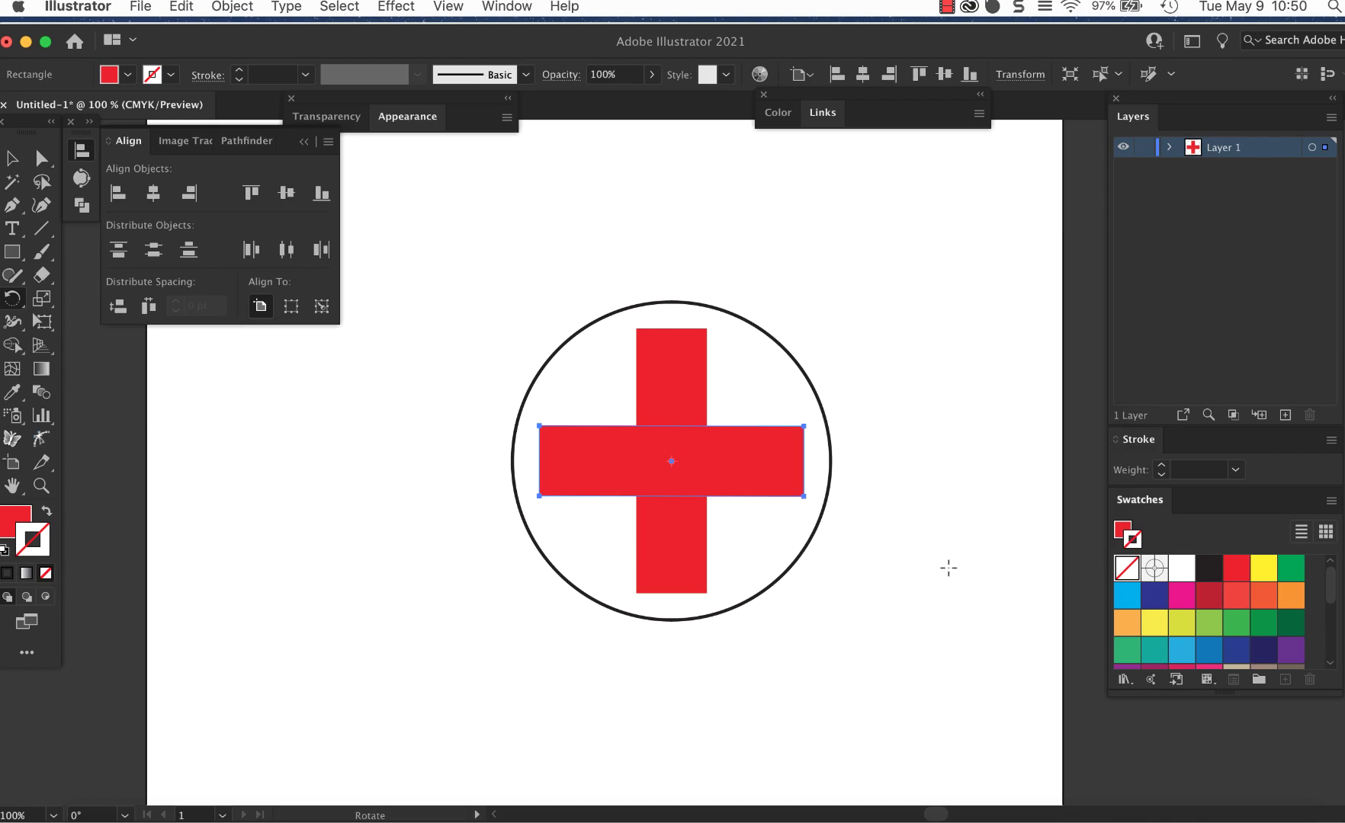
{"action": "key", "text": "super+shift+a"}
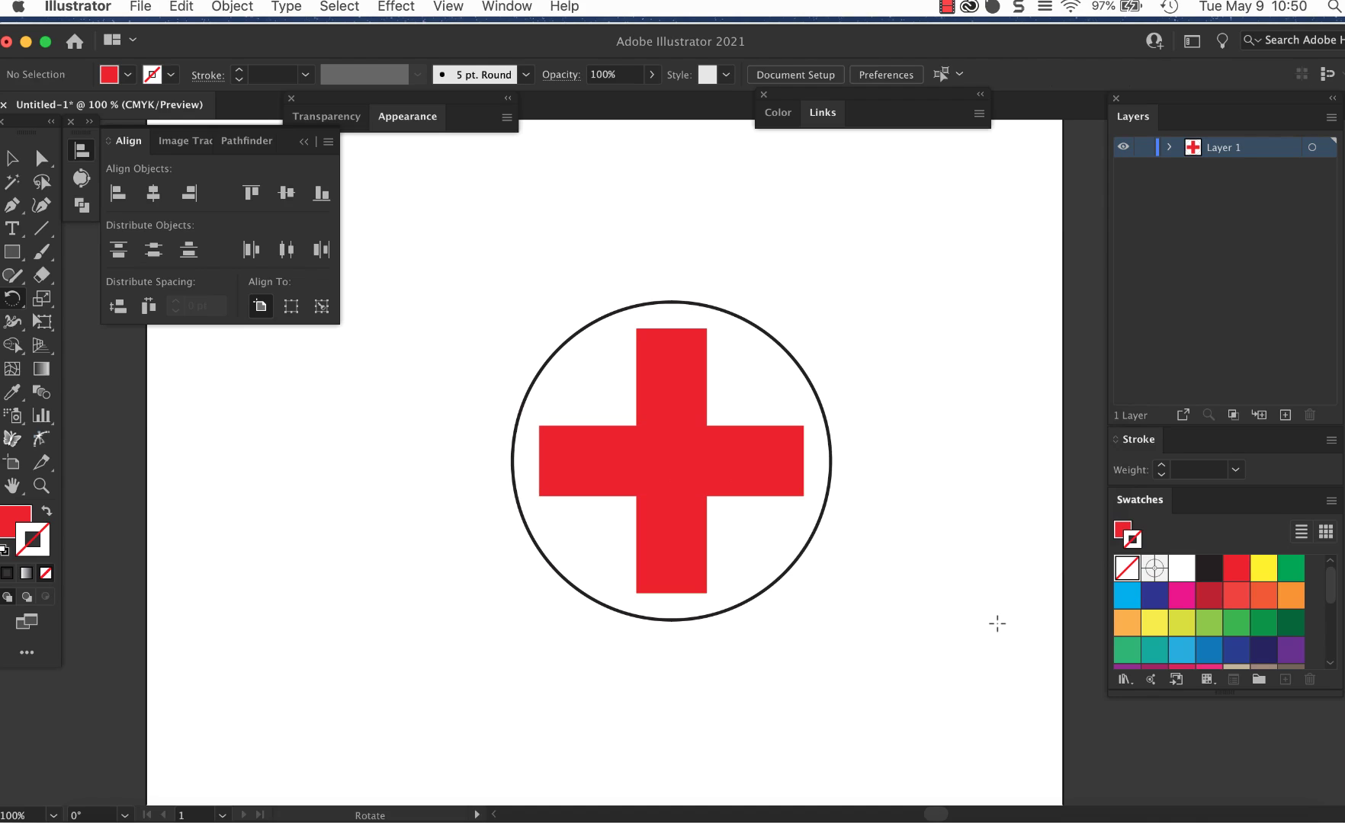
Step: Scale the whole circle-and-cross icon down and zoom in on it
{"action": "key", "text": "v"}
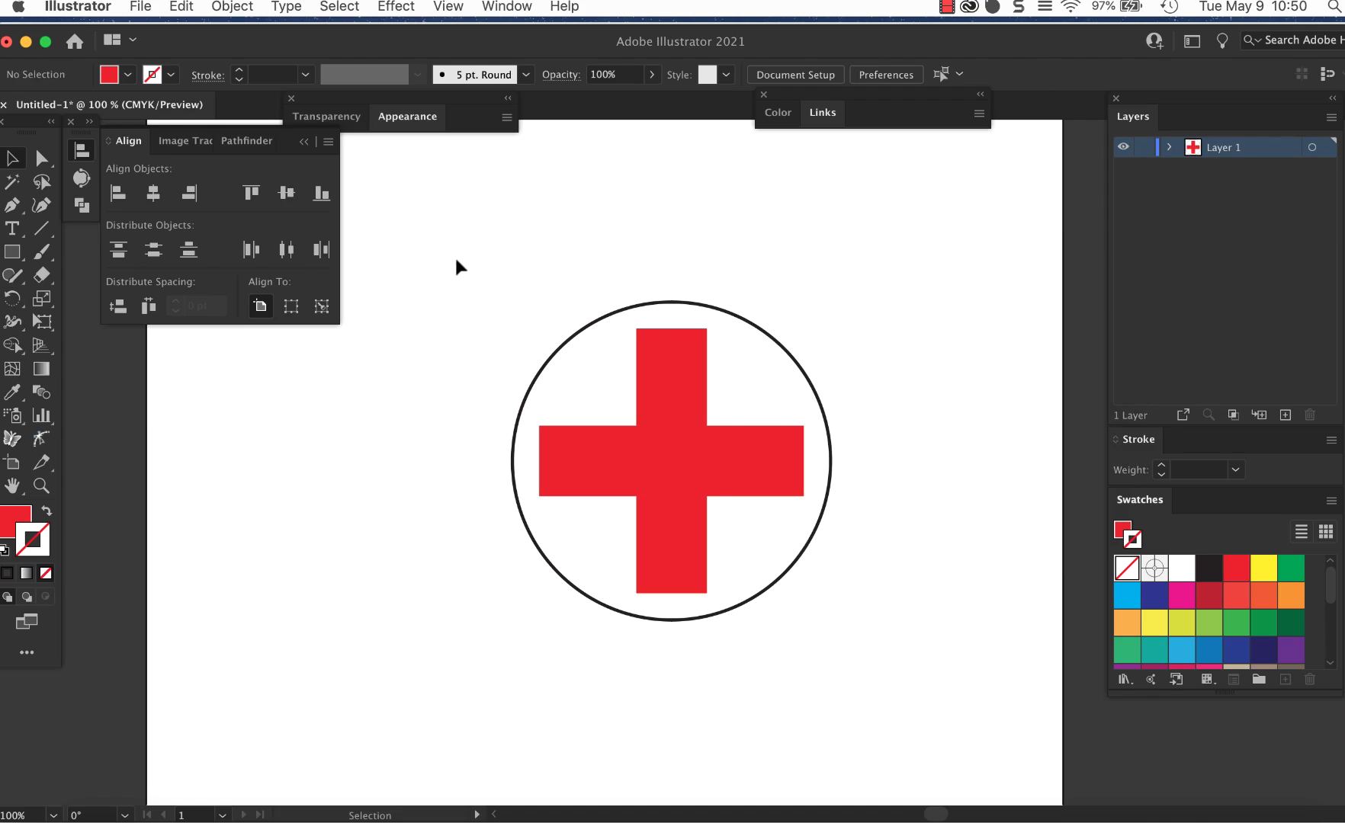
{"action": "left_click_drag", "start_coordinate": [456, 260], "coordinate": [919, 694]}
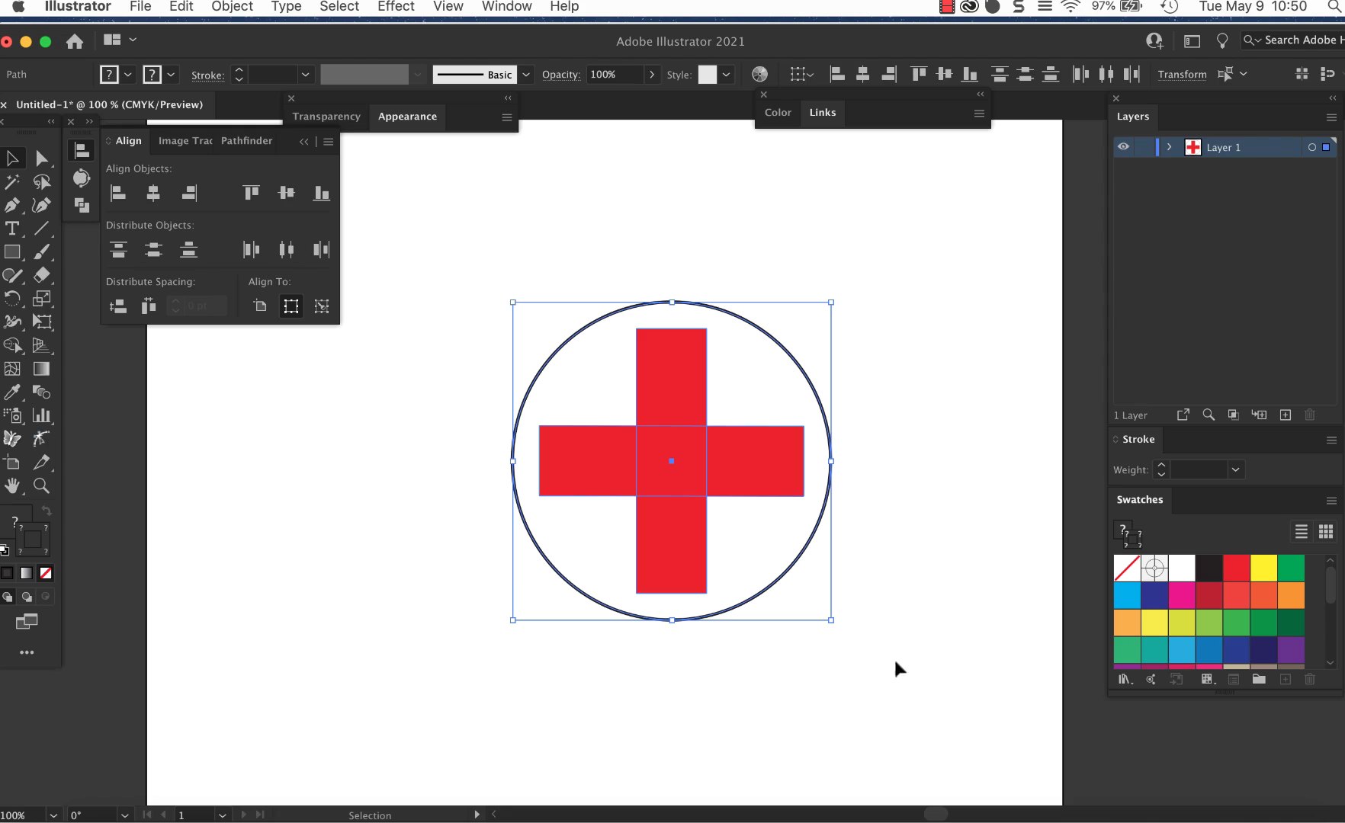
{"action": "left_click_drag", "start_coordinate": [832, 620], "coordinate": [595, 344]}
{"action": "key", "text": "super+equal"}
{"action": "key", "text": "super+equal"}
{"action": "key", "text": "super+equal"}
{"action": "key", "text": "super+equal"}
{"action": "key", "text": "super+equal"}
Step: Set the circle's stroke weight to 1 pt
{"action": "left_click", "coordinate": [794, 494]}
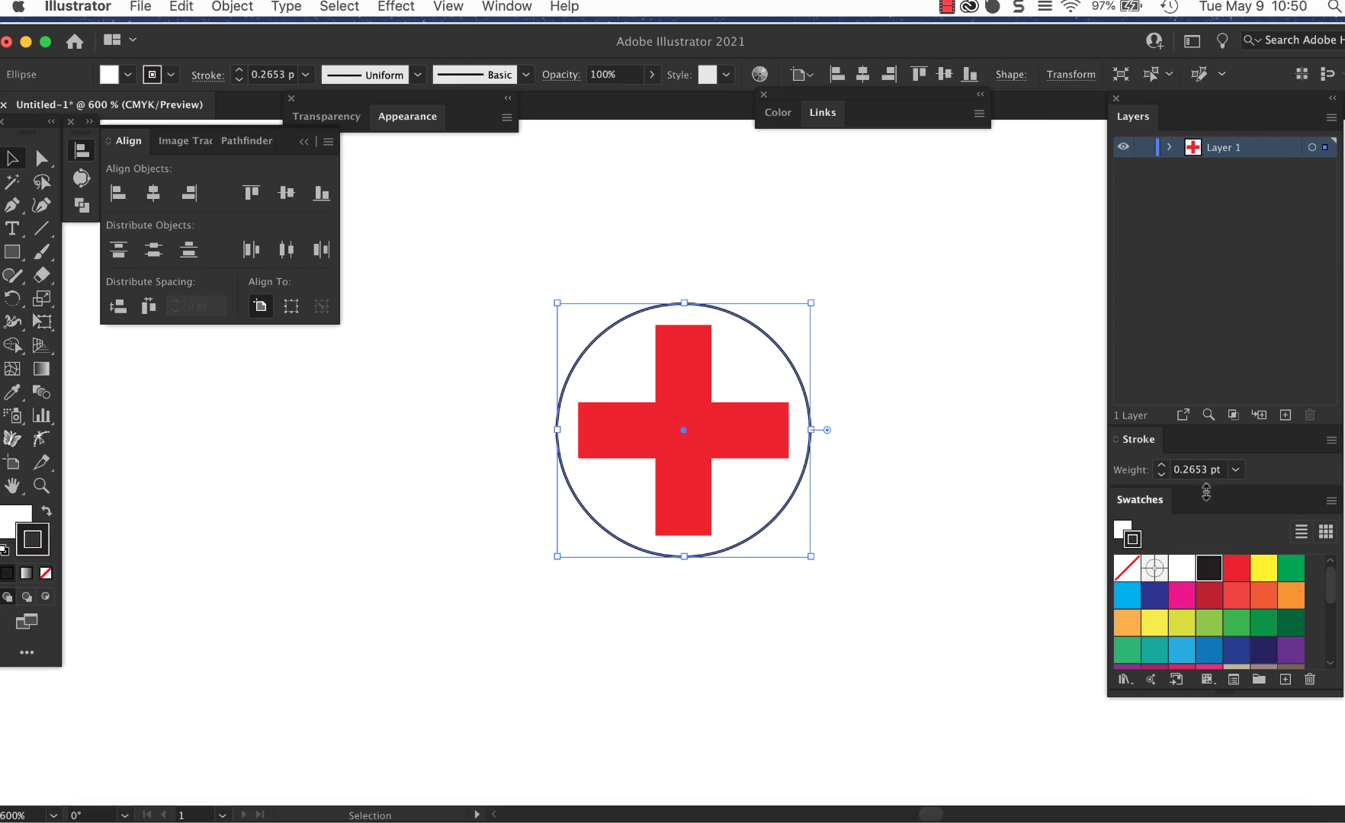
{"action": "left_click", "coordinate": [1235, 469]}
{"action": "left_click", "coordinate": [1263, 93]}
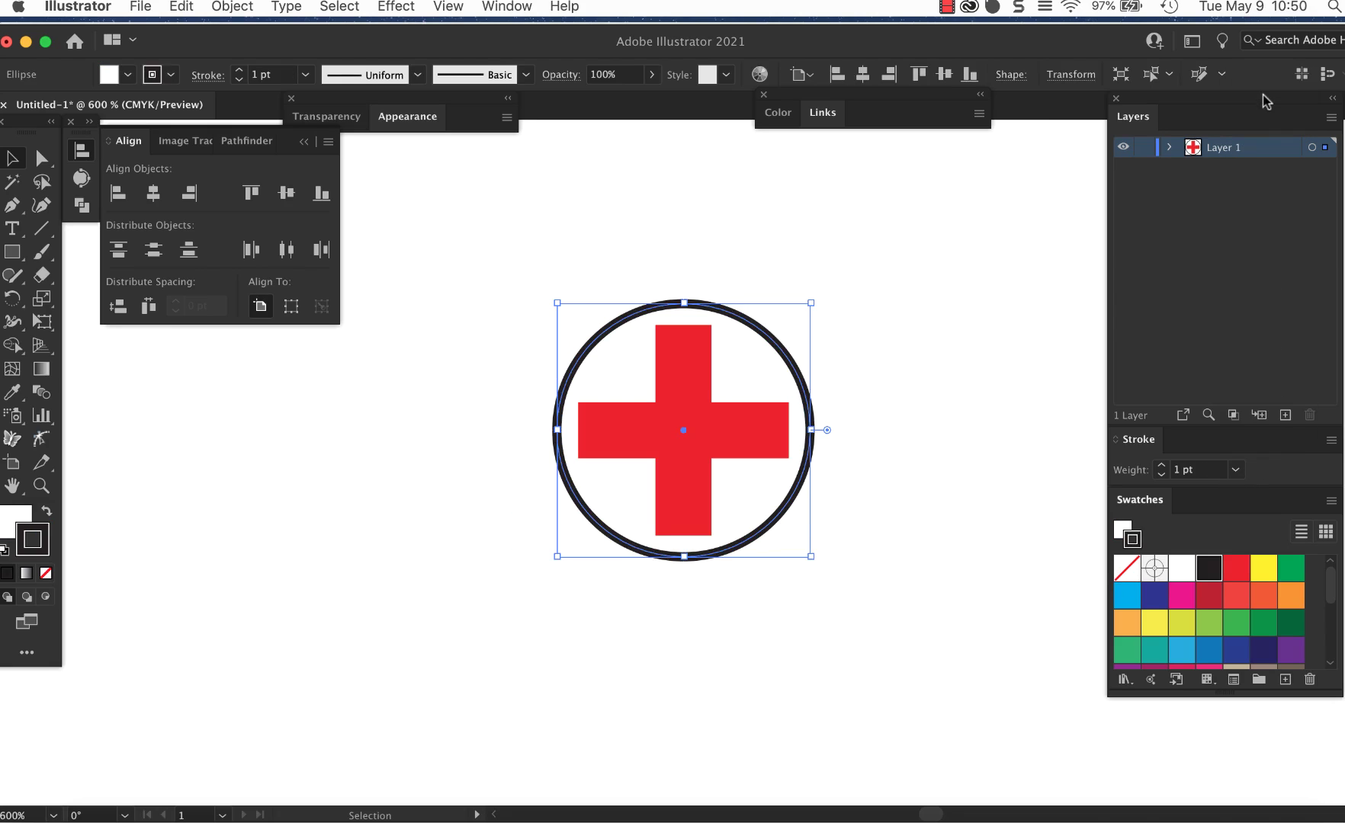
{"action": "left_click", "coordinate": [987, 470]}
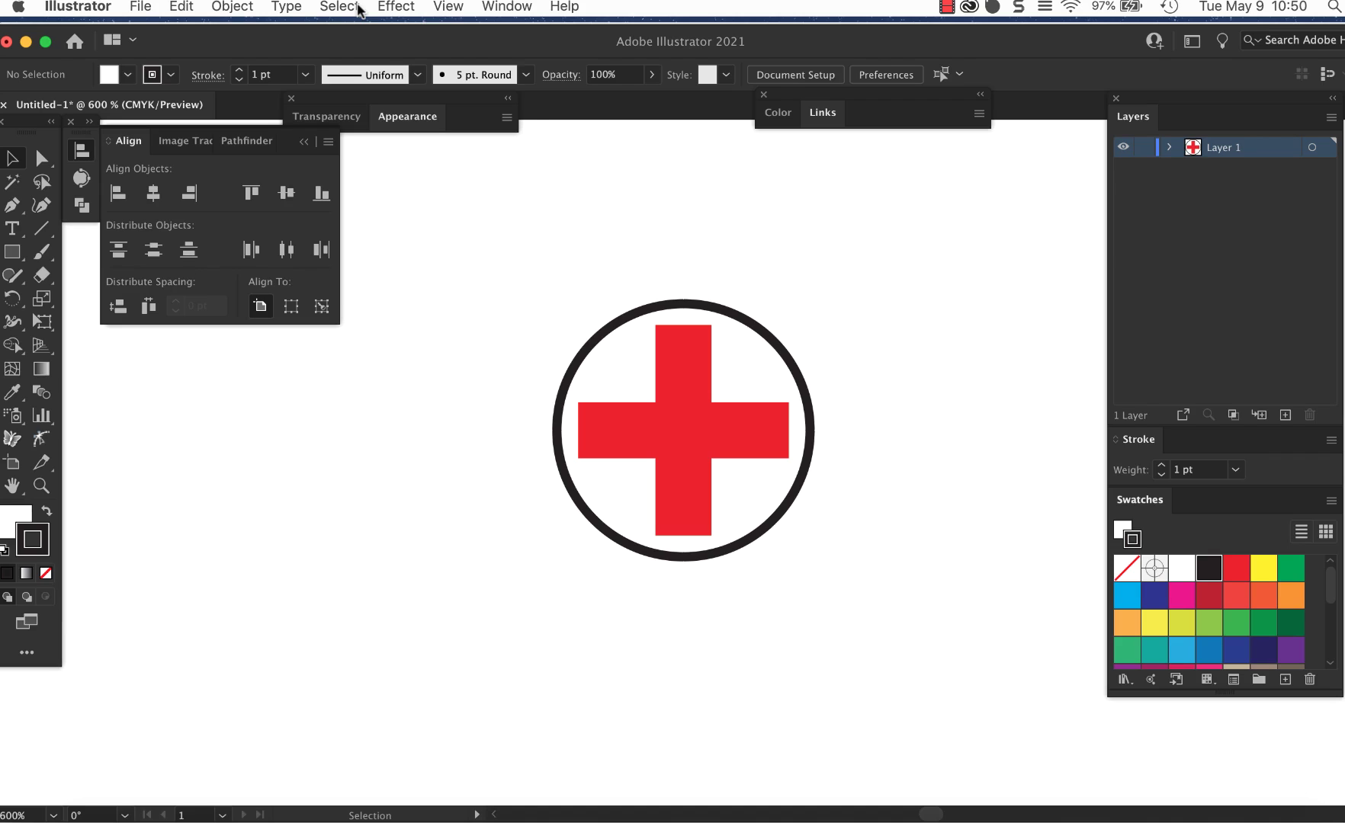
Step: Select all artwork and fit the artboard to the selected art
{"action": "left_click", "coordinate": [359, 8]}
{"action": "left_click", "coordinate": [363, 27]}
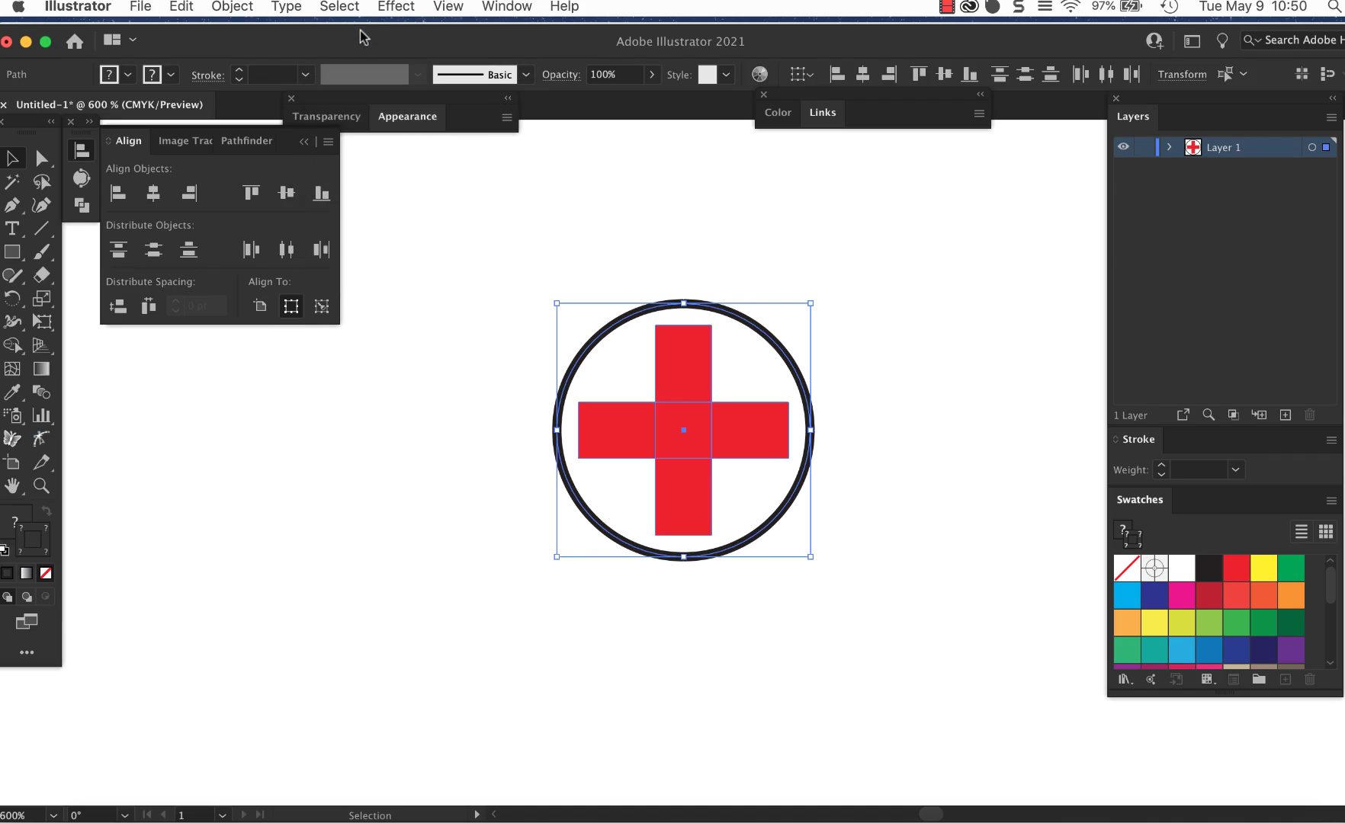
{"action": "left_click", "coordinate": [235, 7]}
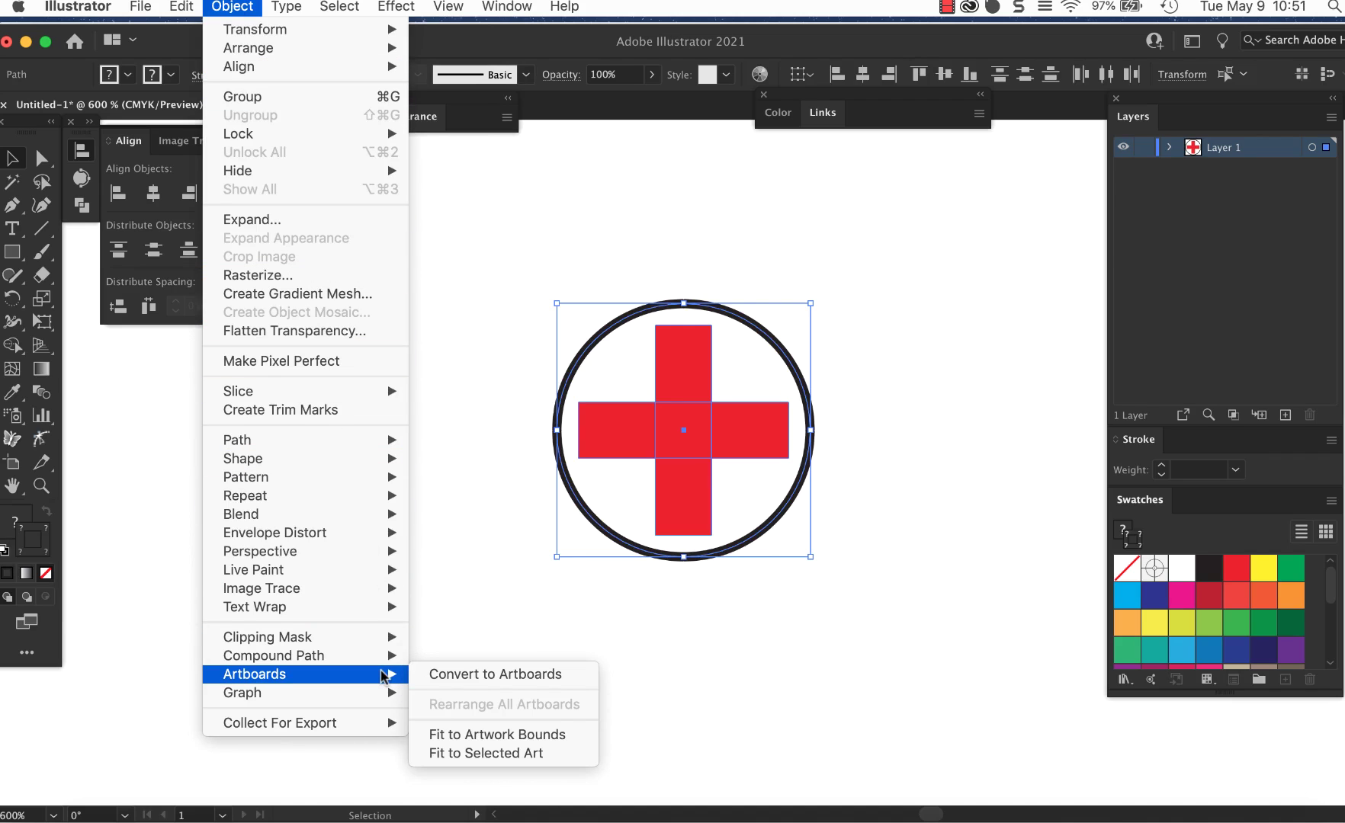
{"action": "left_click", "coordinate": [499, 754]}
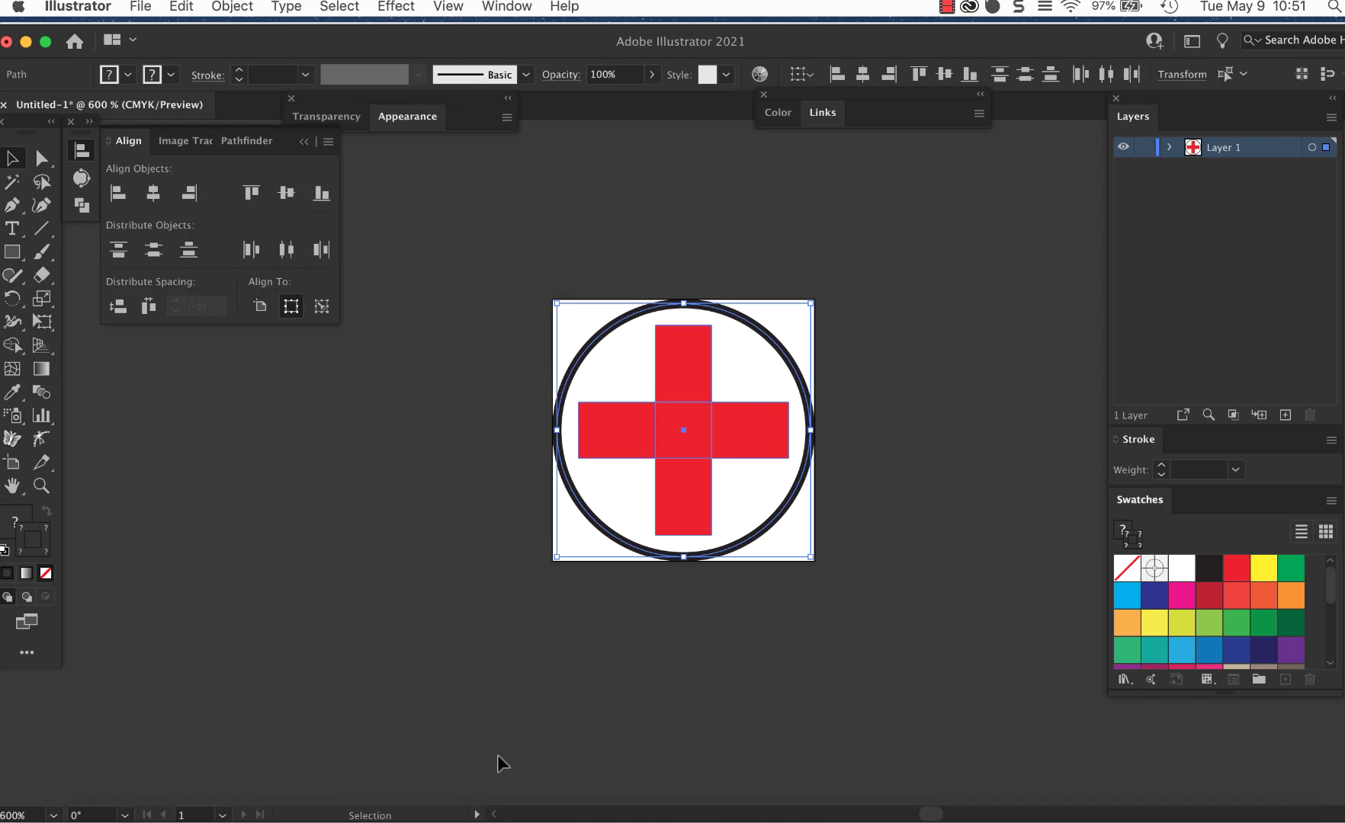
{"action": "left_click", "coordinate": [440, 590]}
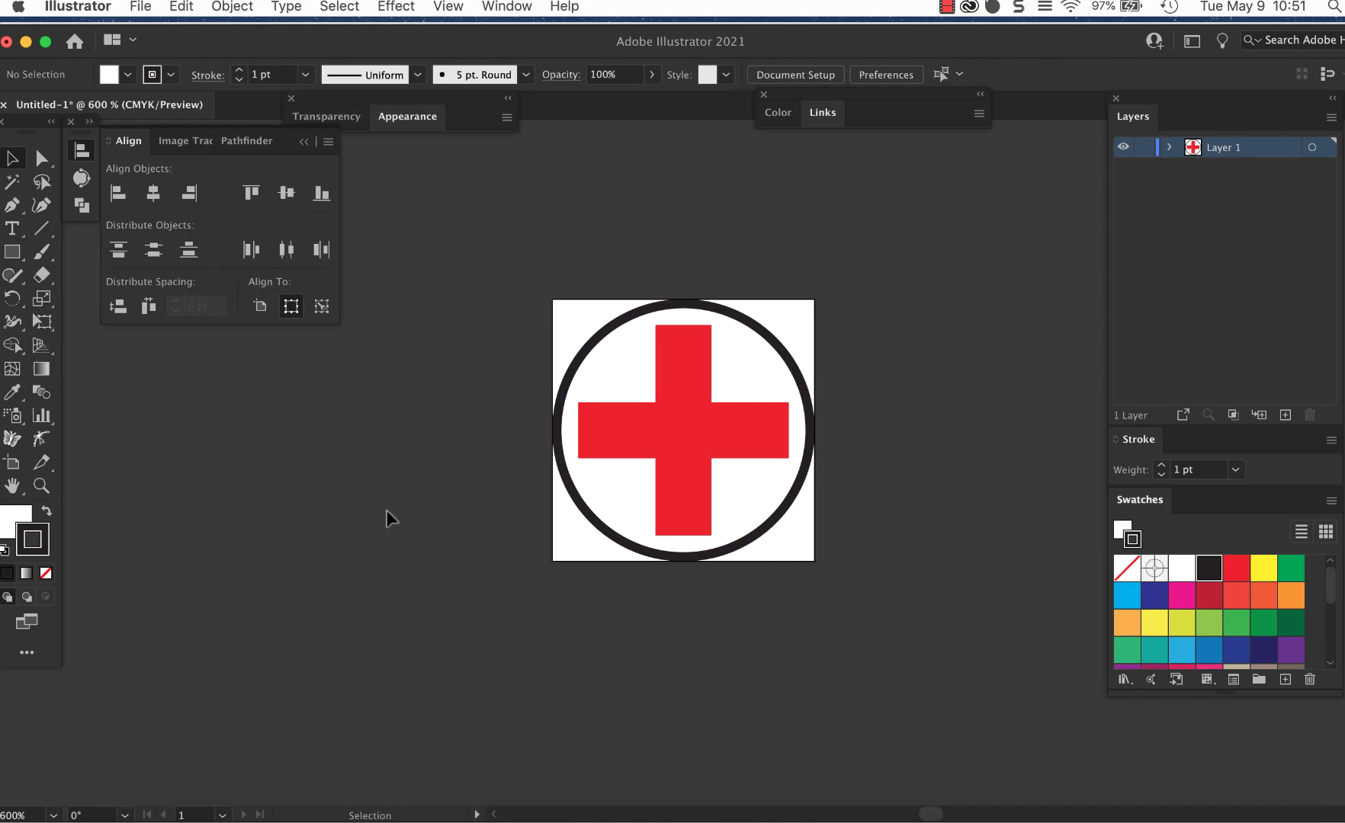
Step: Save the document as hospital-general.svg in SVG format, accepting the default SVG options
{"action": "left_click", "coordinate": [139, 9]}
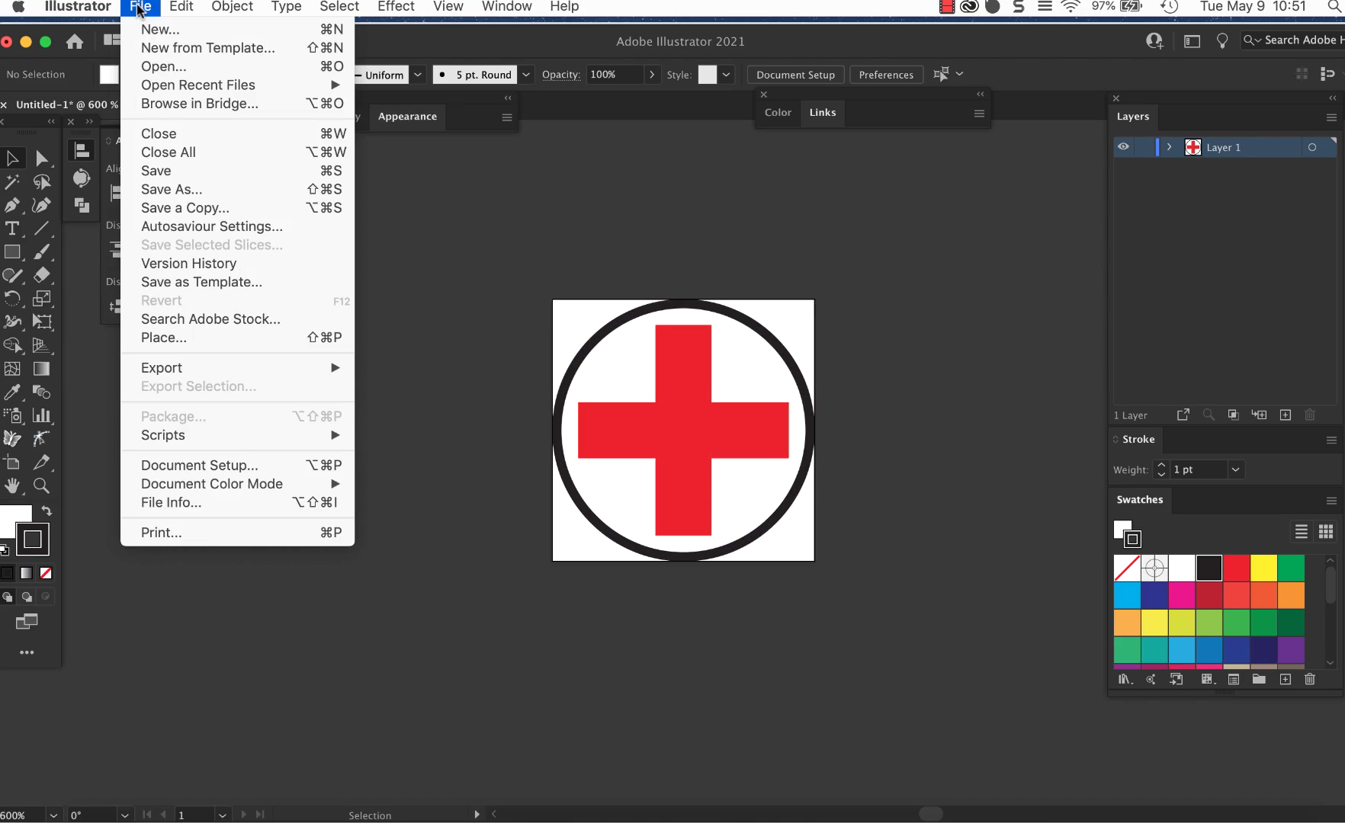
{"action": "left_click", "coordinate": [216, 182]}
{"action": "type", "text": "ho"}
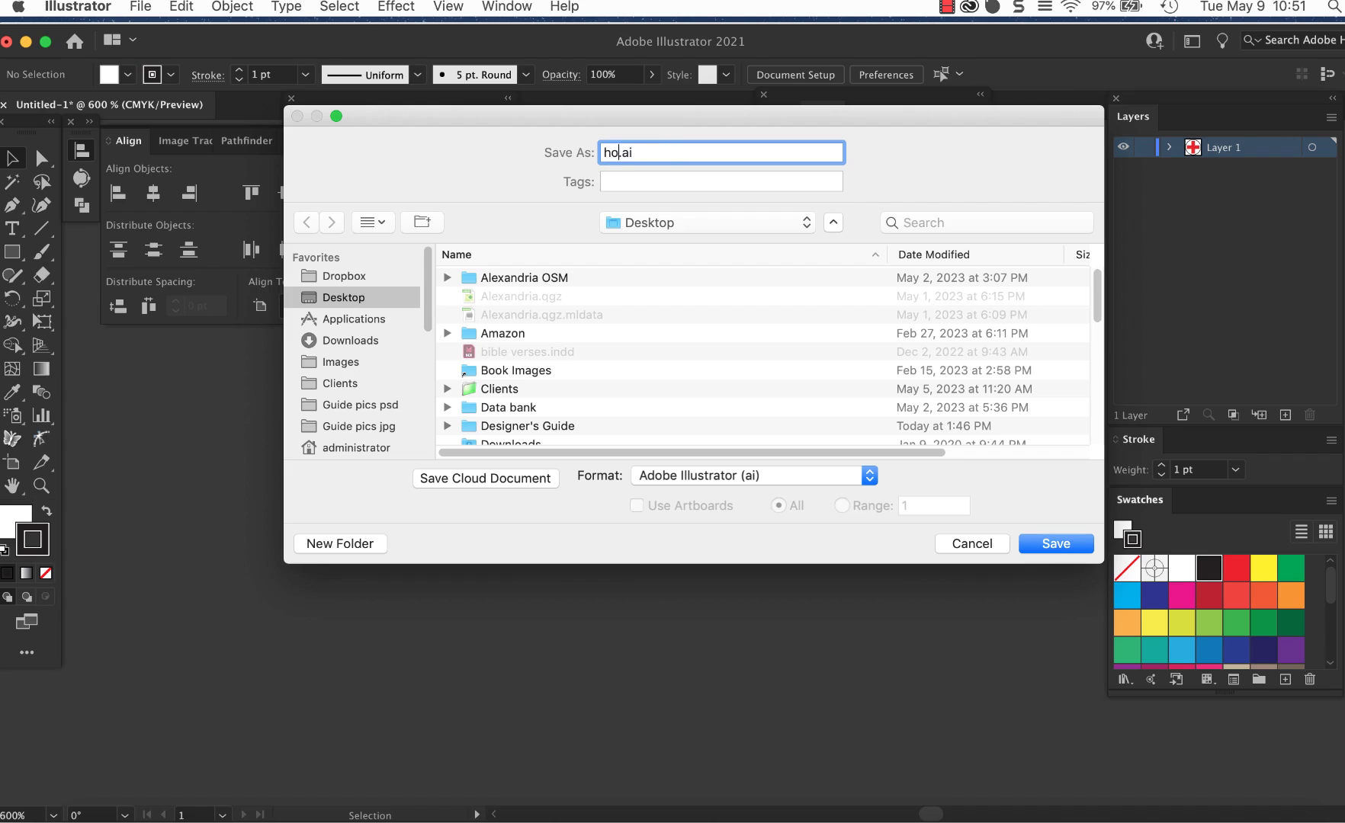
{"action": "type", "text": "spital-general"}
{"action": "left_click", "coordinate": [760, 474]}
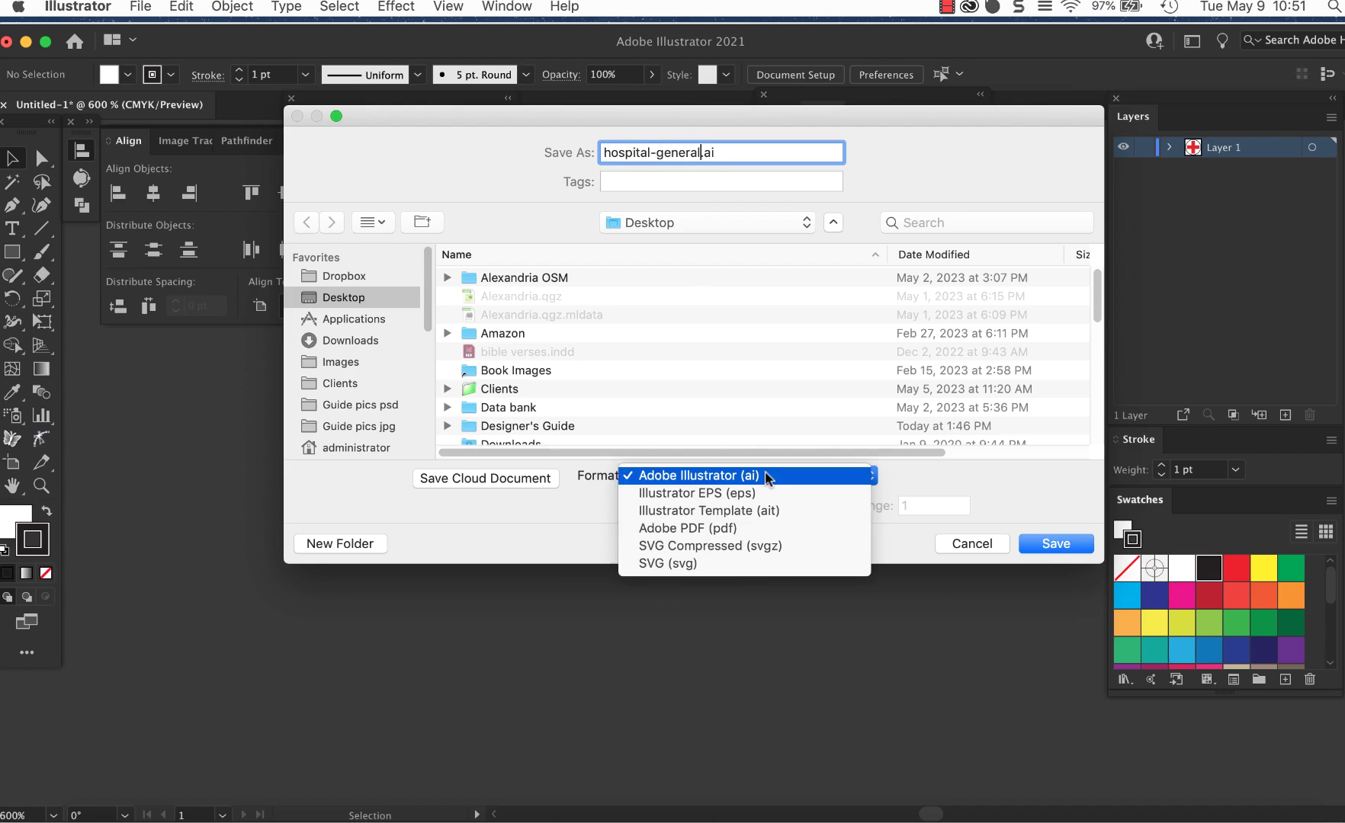
{"action": "left_click", "coordinate": [783, 564]}
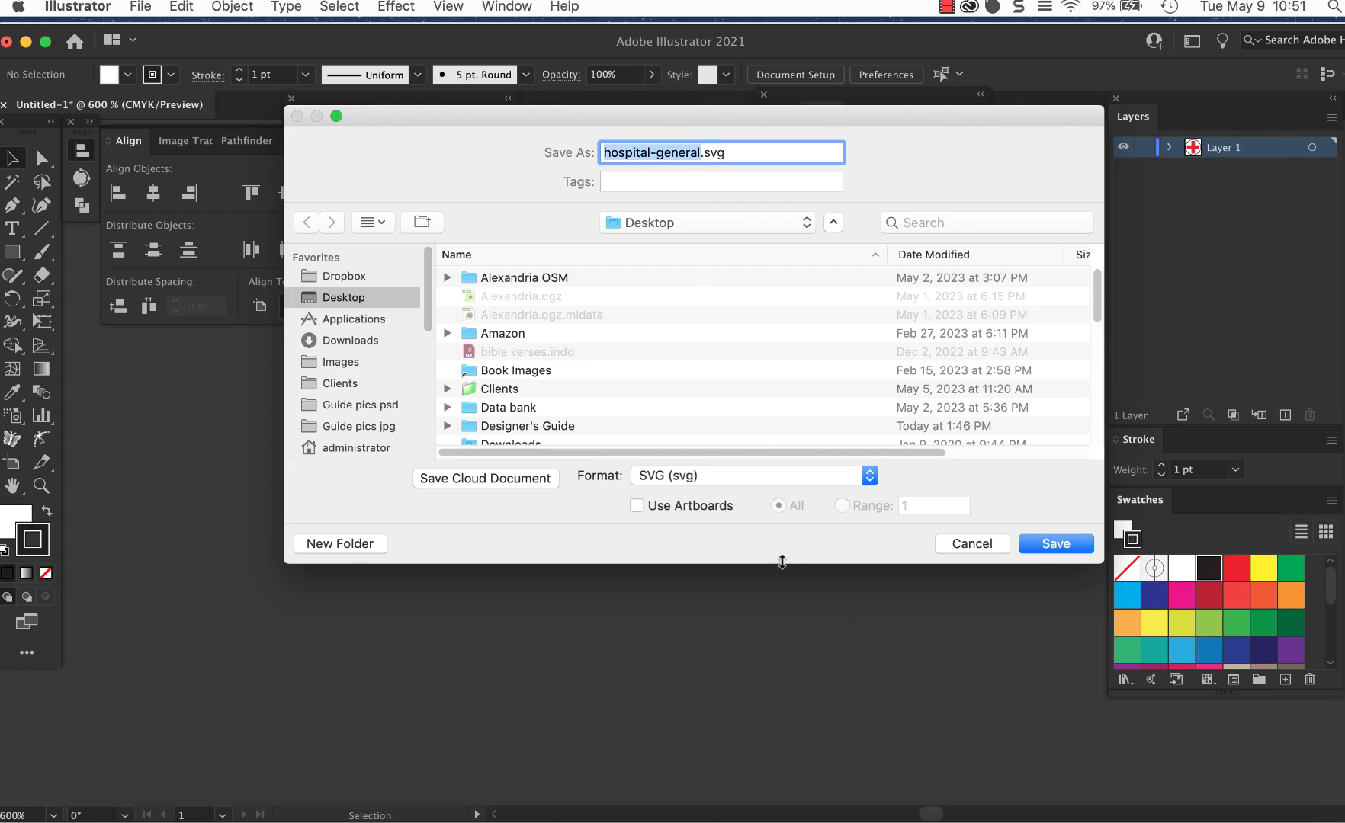
{"action": "left_click", "coordinate": [1055, 545]}
{"action": "left_click", "coordinate": [864, 490]}
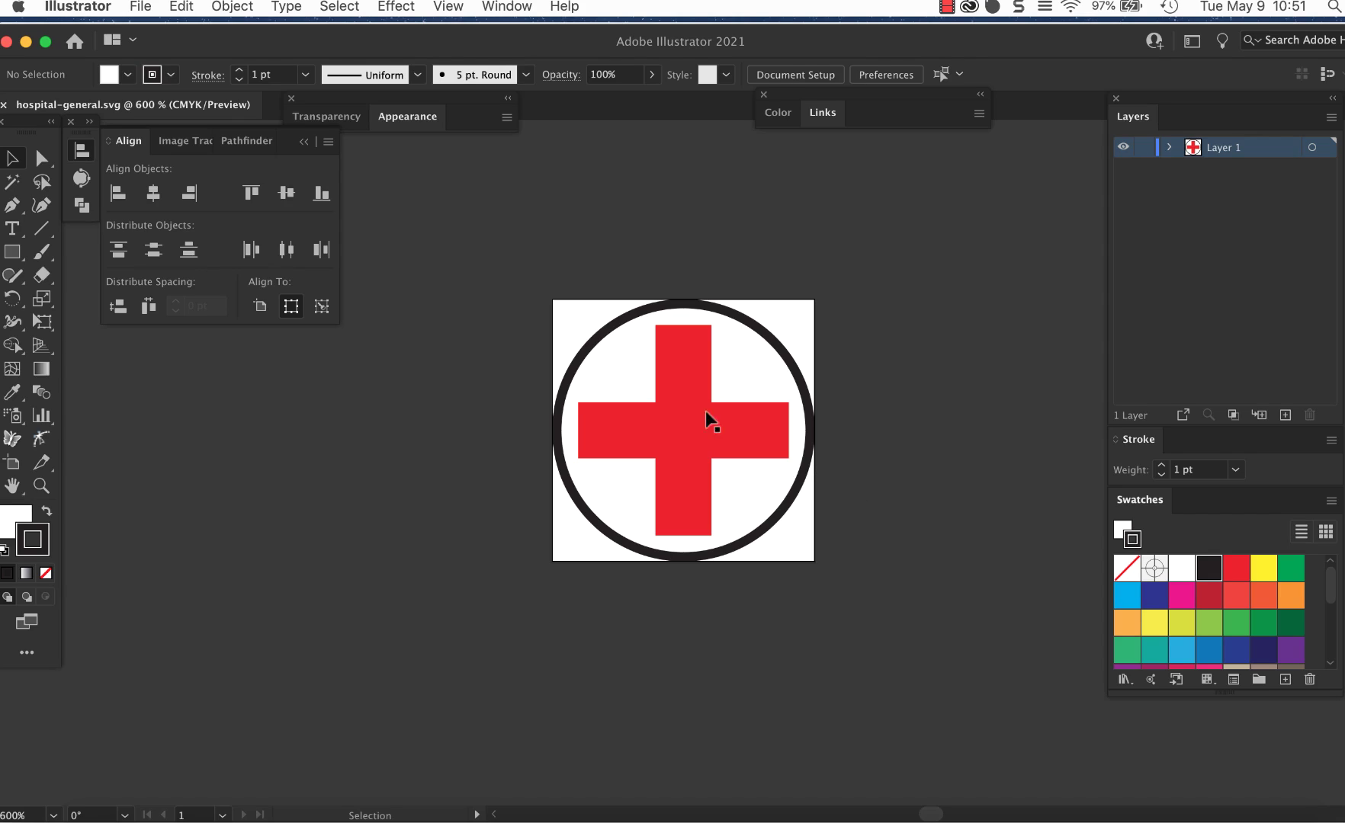
Step: Fill the circle red and both cross bars white
{"action": "left_click", "coordinate": [609, 368]}
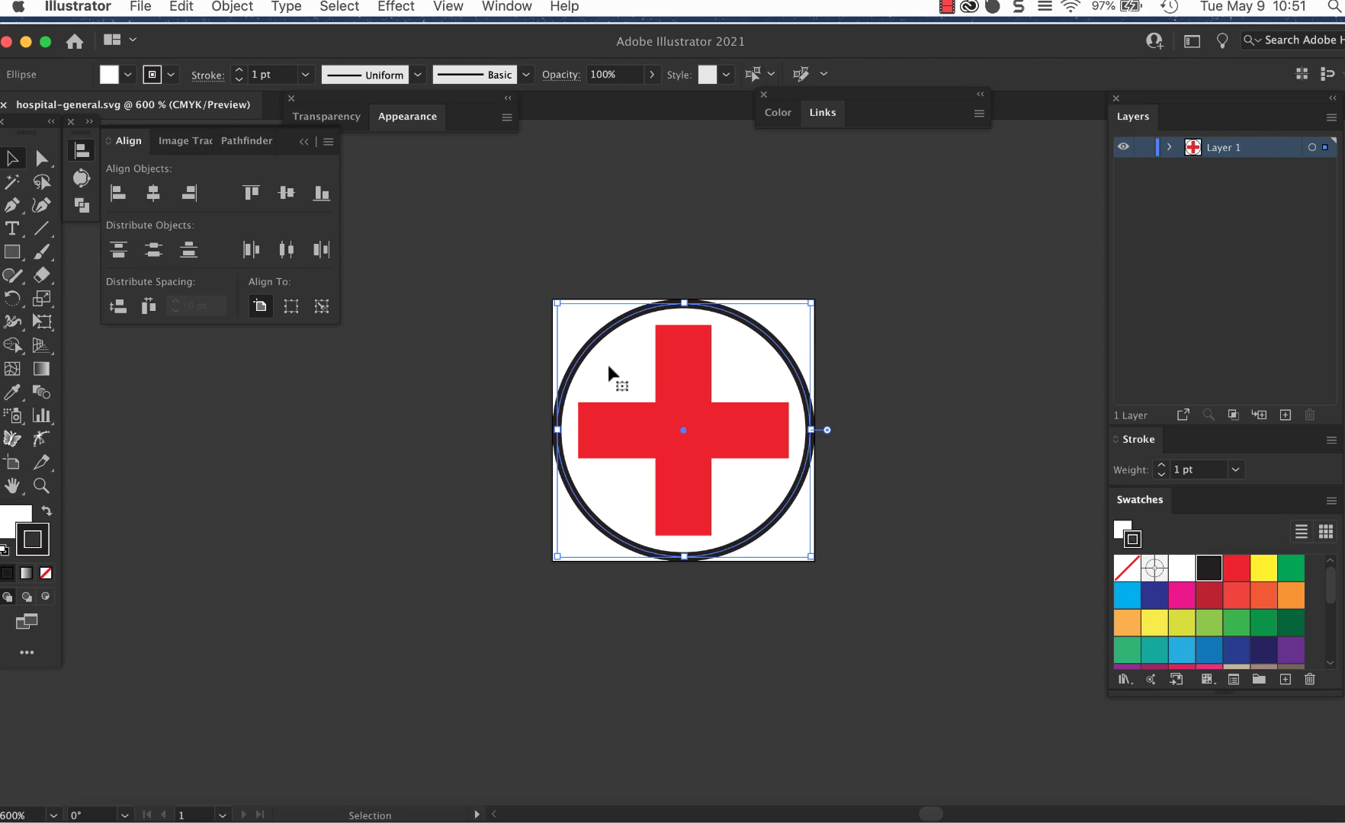
{"action": "left_click", "coordinate": [1119, 524]}
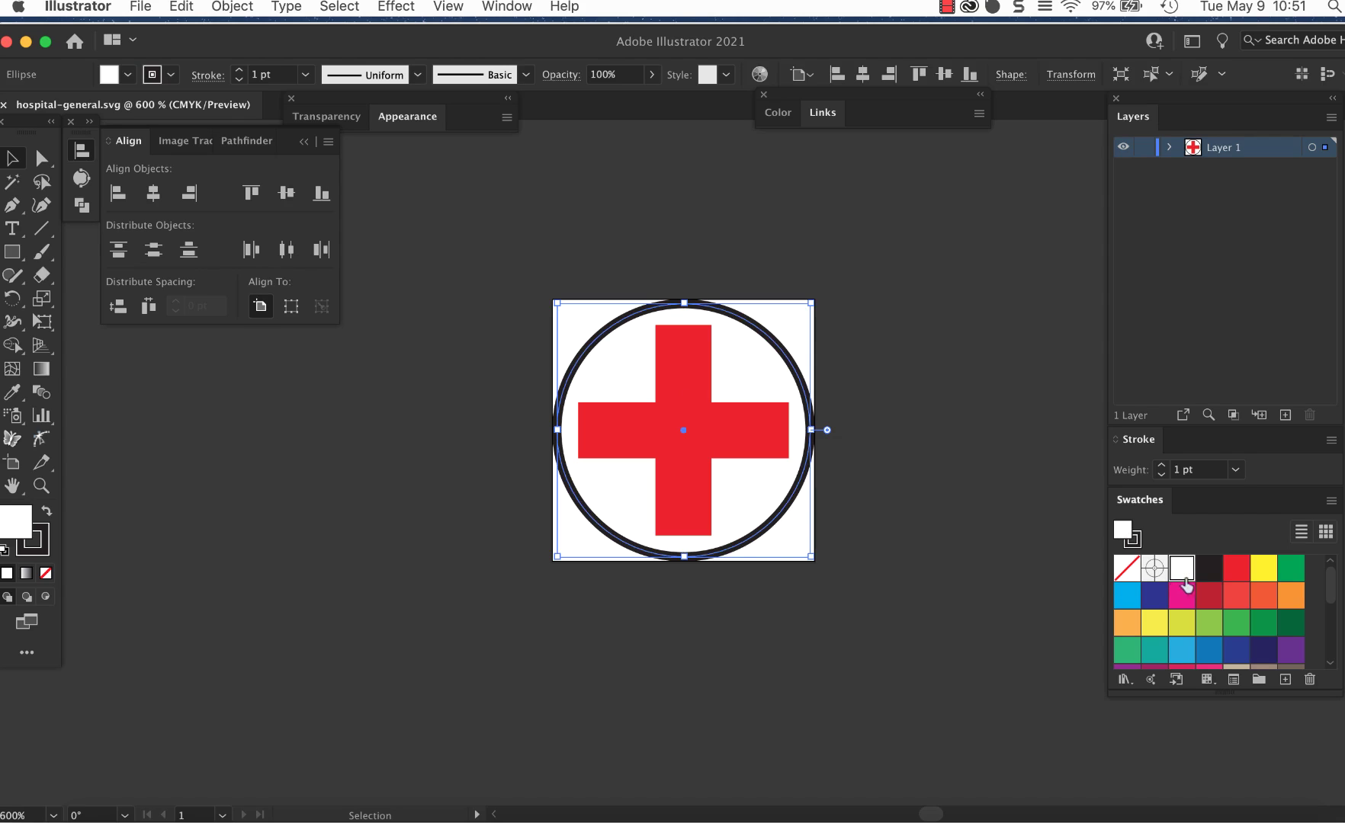
{"action": "left_click", "coordinate": [1235, 568]}
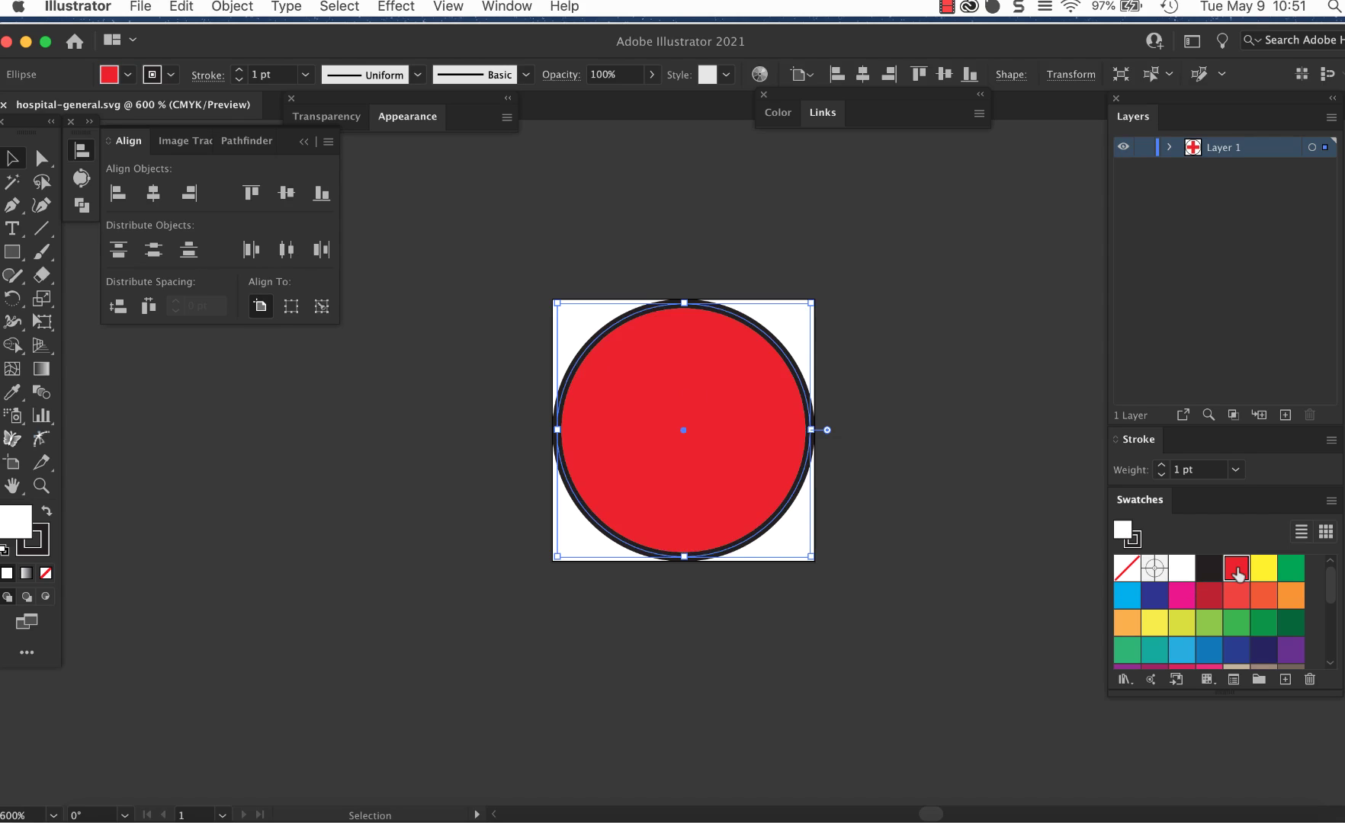
{"action": "left_click", "coordinate": [948, 456]}
{"action": "left_click", "coordinate": [695, 378]}
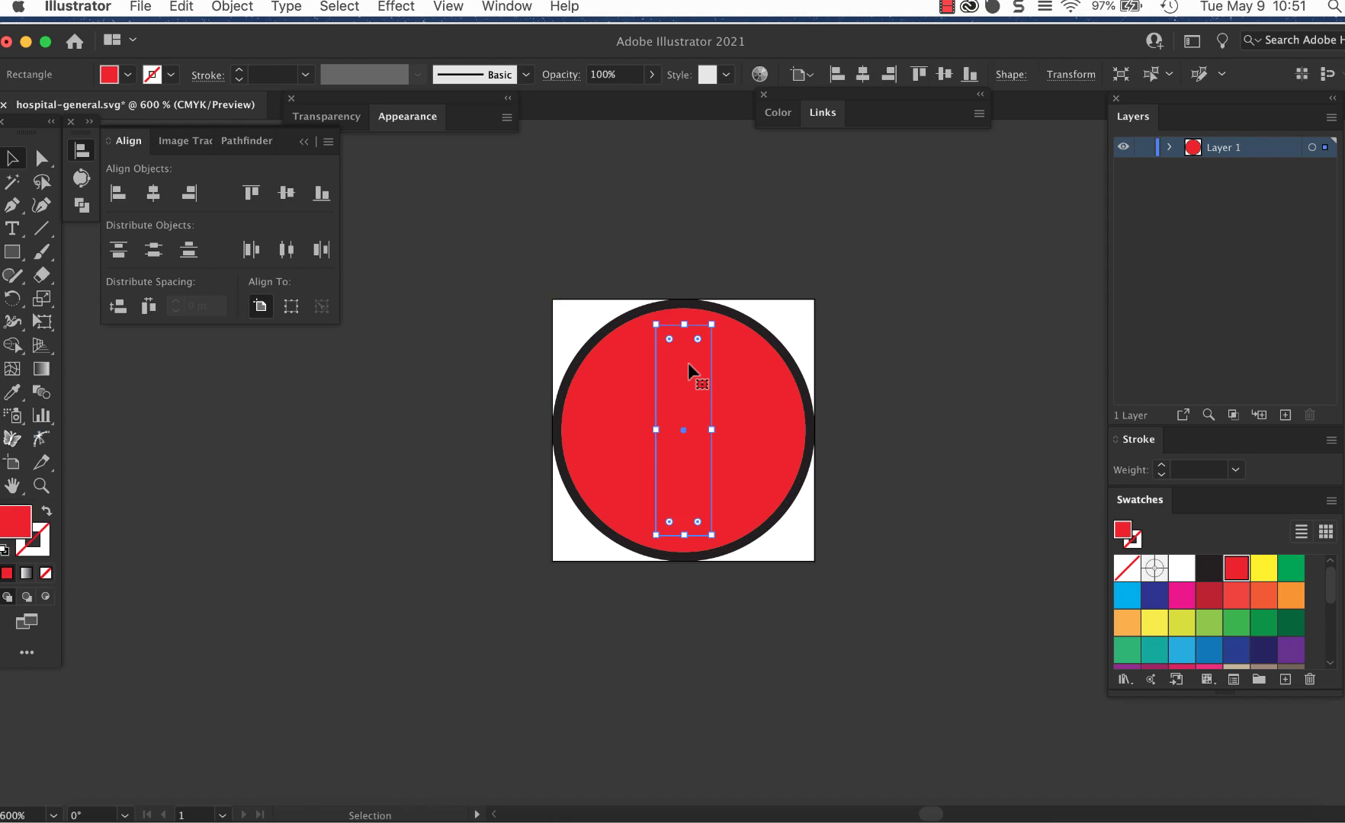
{"action": "left_click", "coordinate": [744, 433], "text": "shift"}
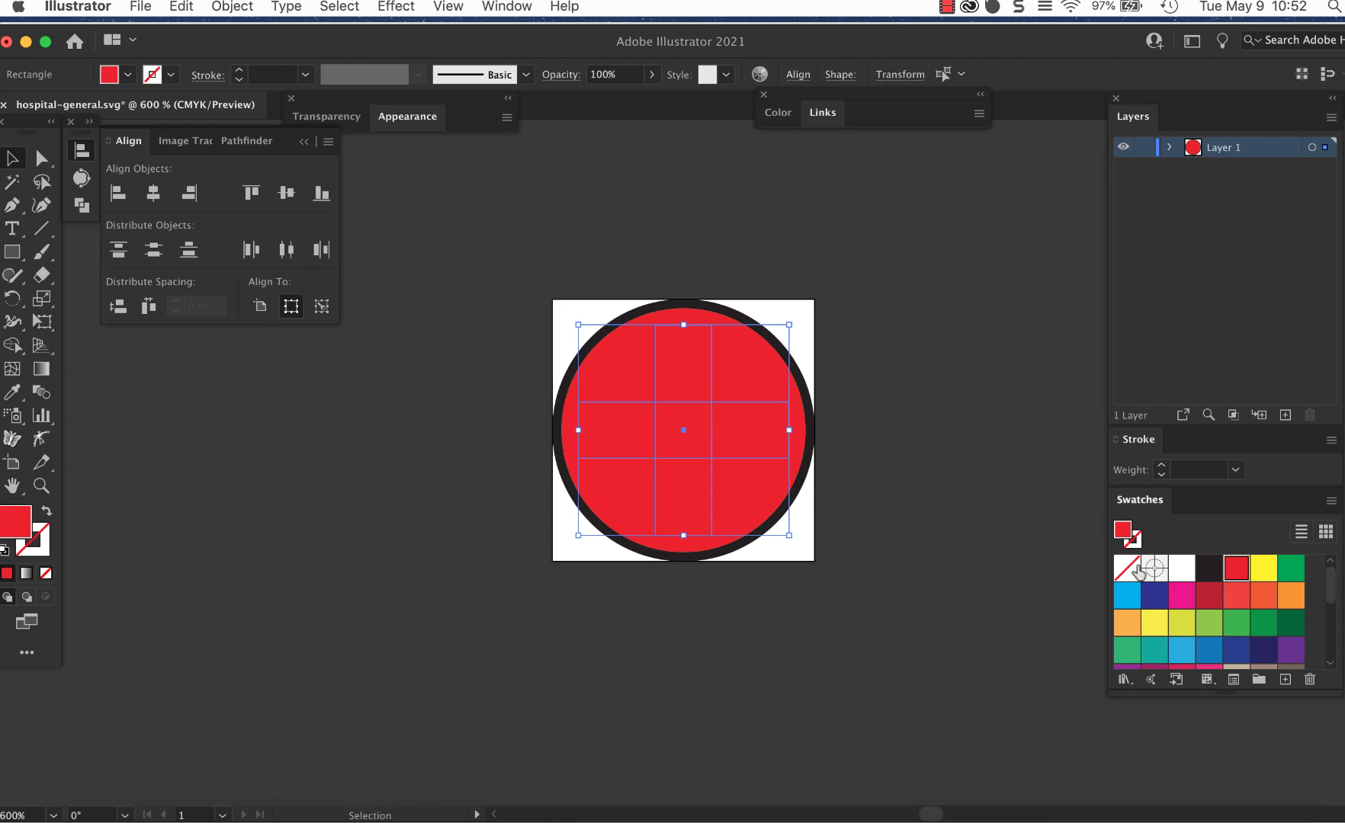
{"action": "left_click", "coordinate": [1180, 570]}
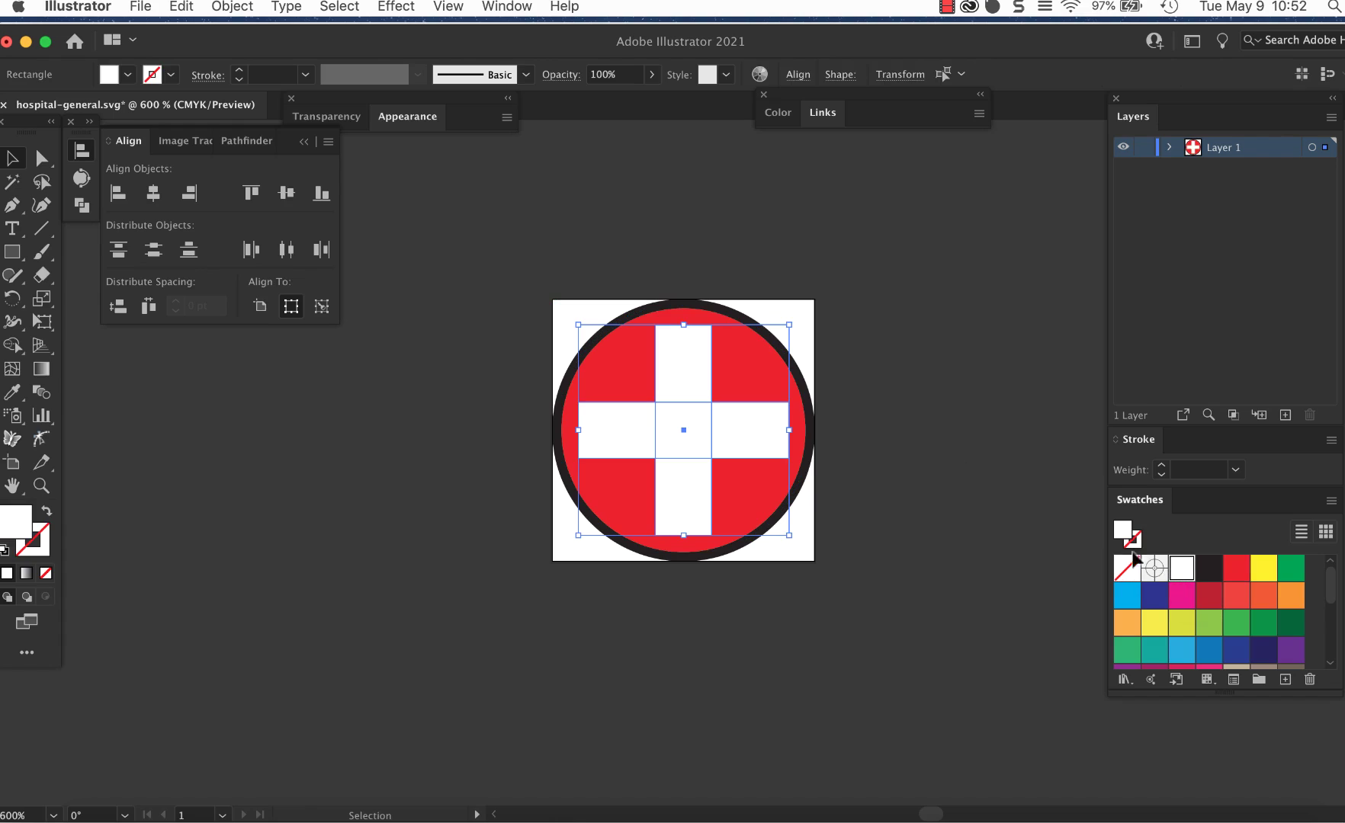
{"action": "left_click", "coordinate": [972, 479]}
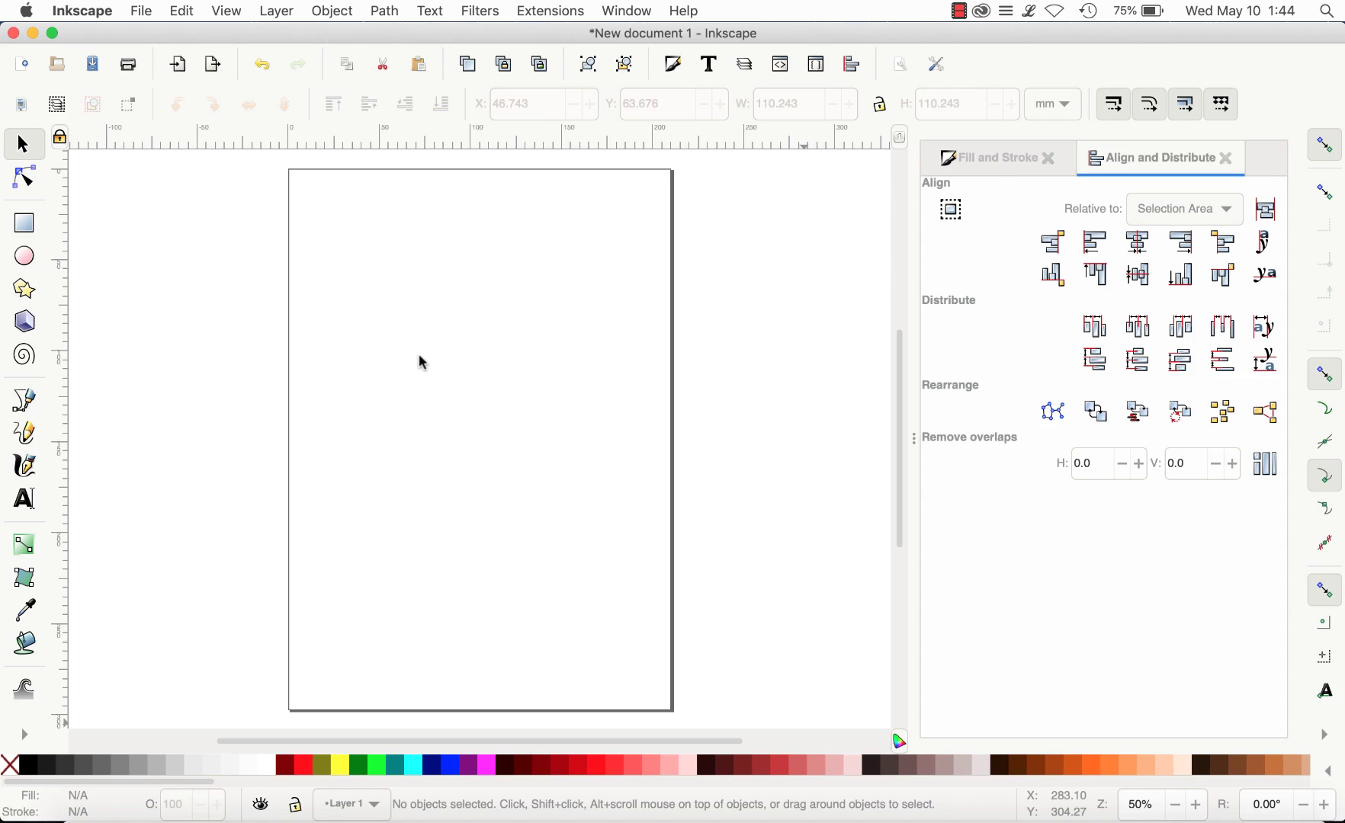
Step: Draw a circle near the page centre with white fill and a flat black outline
{"action": "left_click", "coordinate": [27, 259]}
{"action": "left_click_drag", "start_coordinate": [373, 308], "coordinate": [584, 496]}
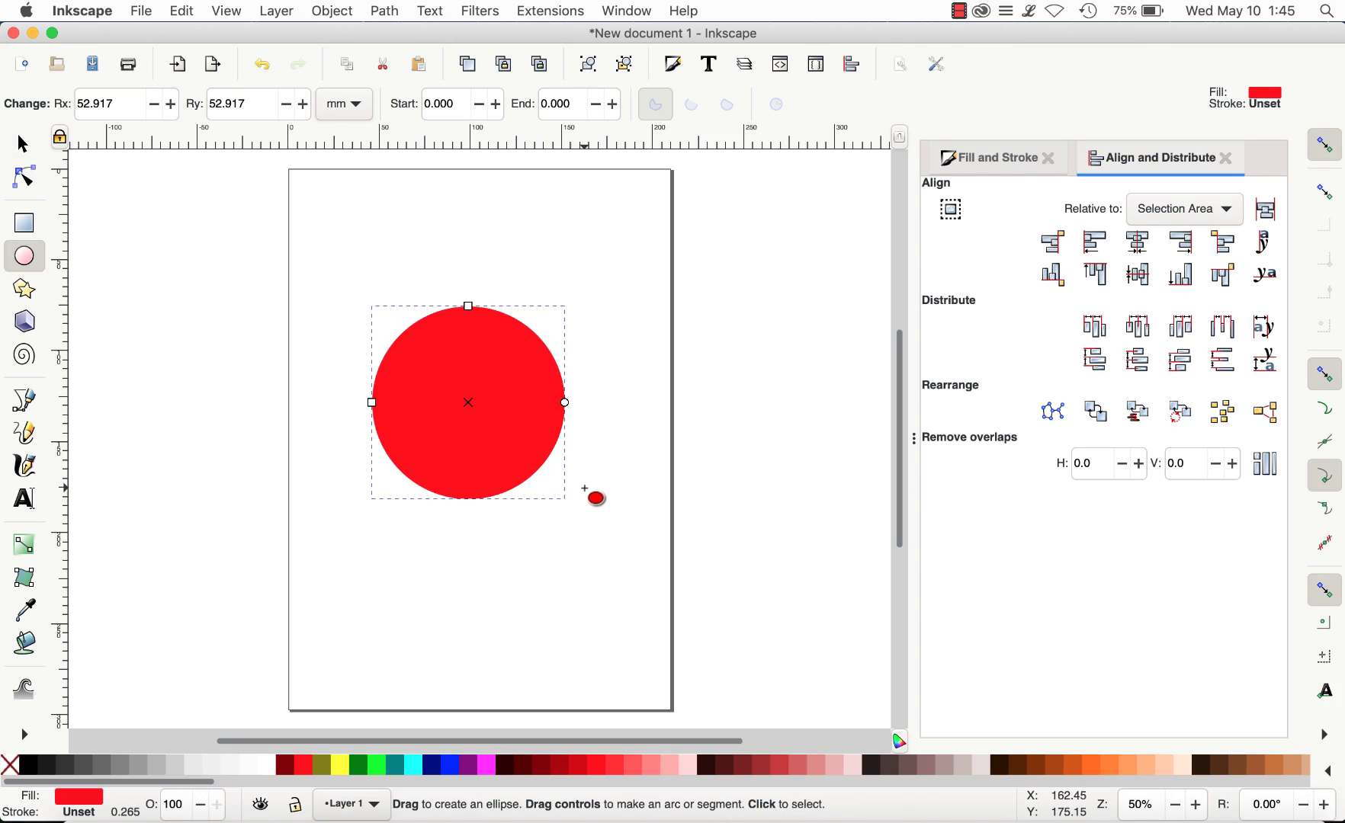
{"action": "left_click", "coordinate": [990, 158]}
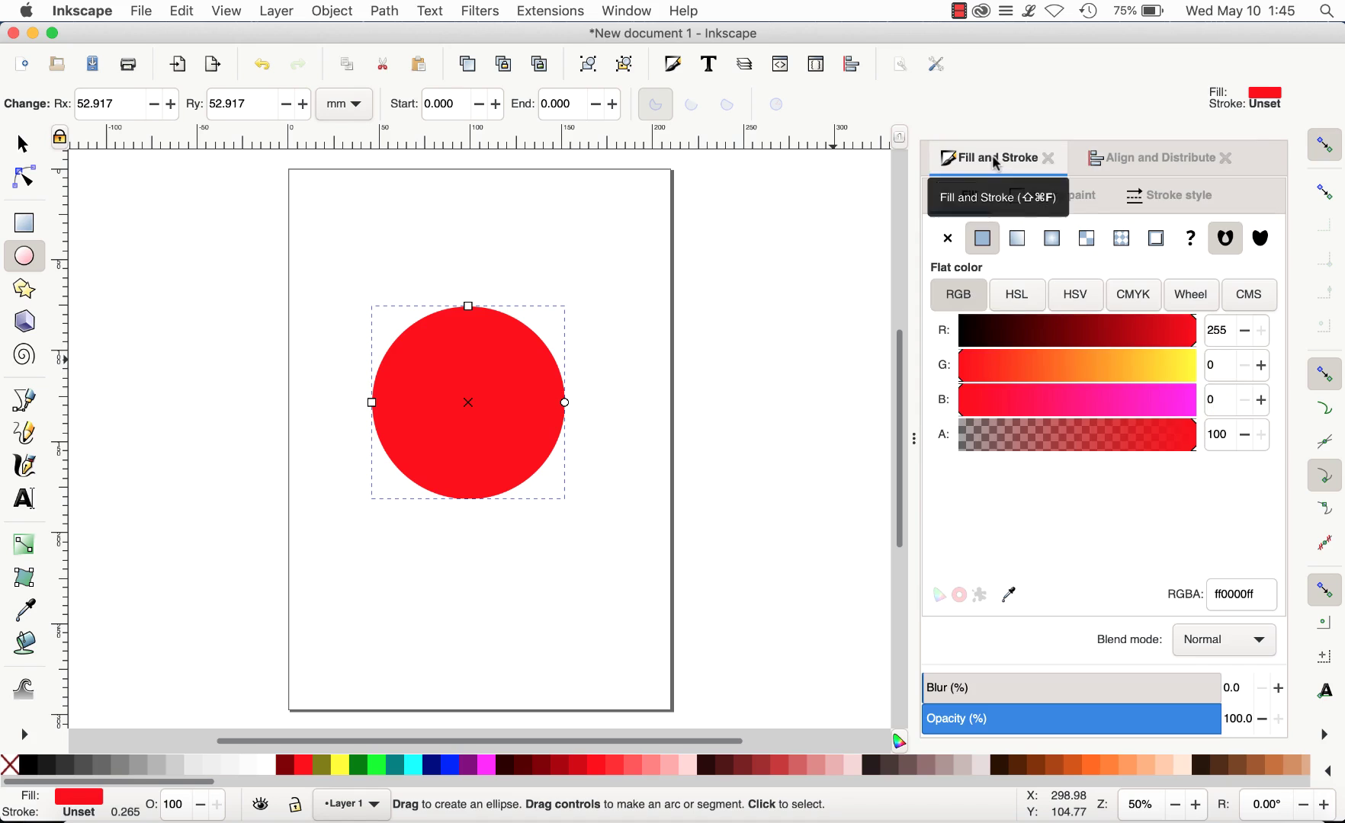
{"action": "left_click", "coordinate": [265, 767]}
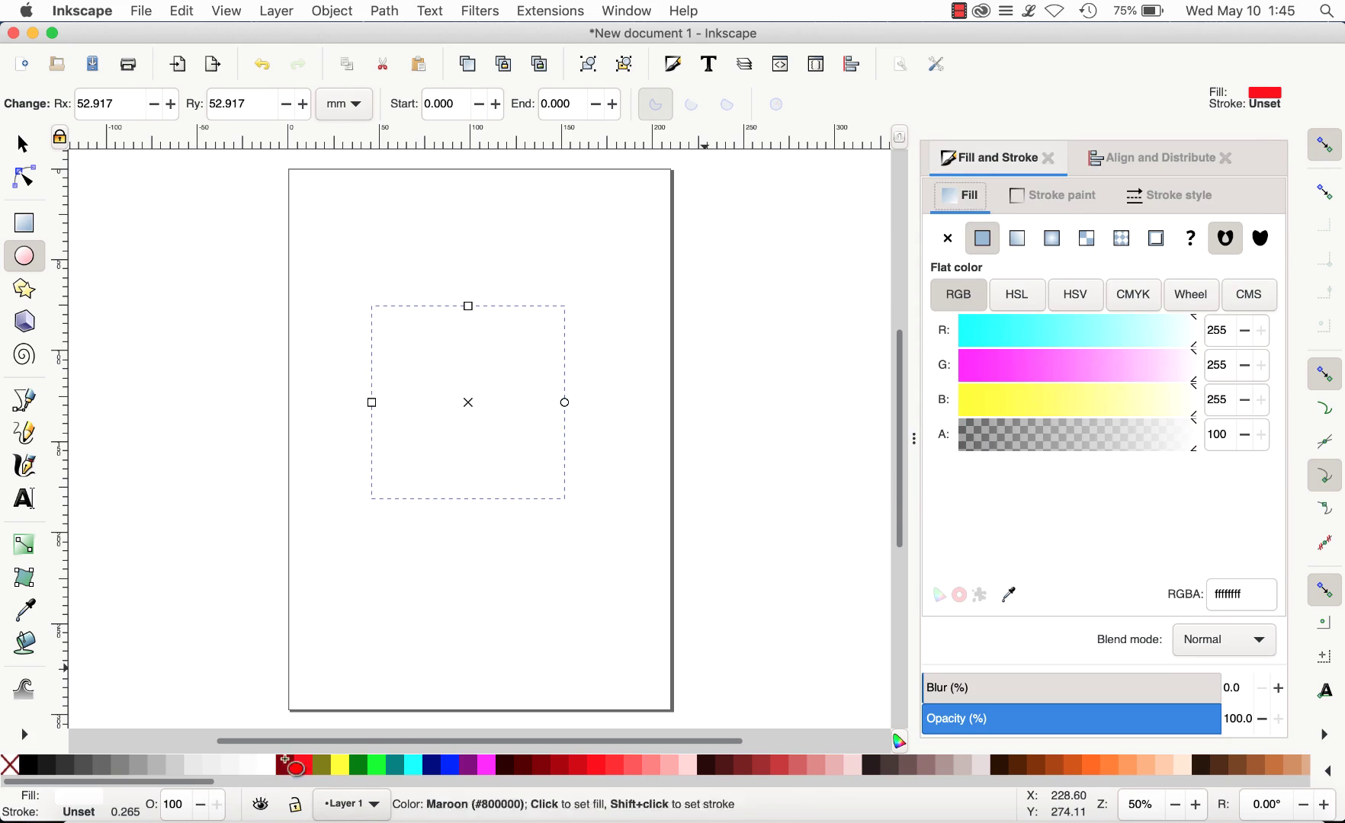
{"action": "left_click", "coordinate": [1049, 203]}
{"action": "left_click", "coordinate": [983, 239]}
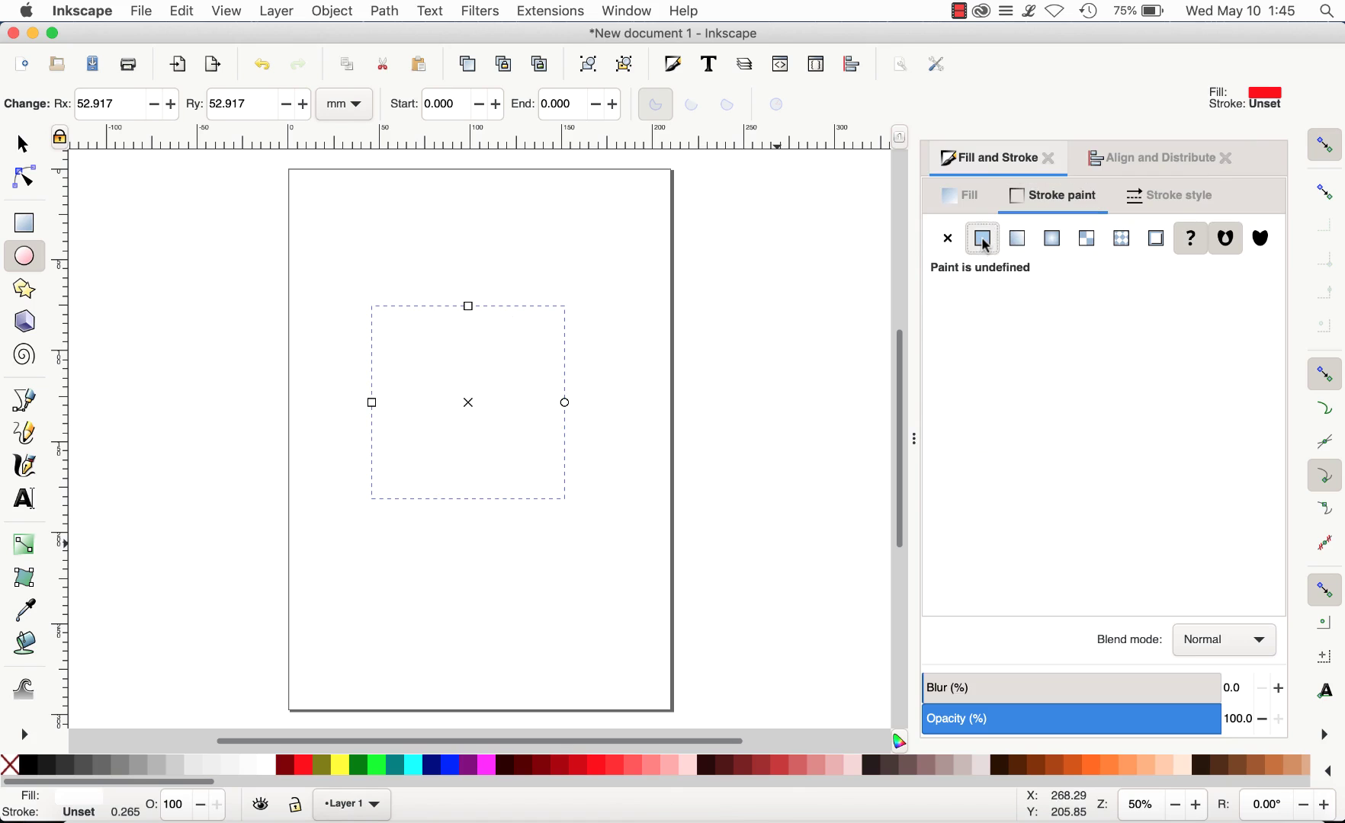
Step: Set the circle's stroke width to 2 pt
{"action": "left_click", "coordinate": [1172, 196]}
{"action": "left_click", "coordinate": [1134, 244]}
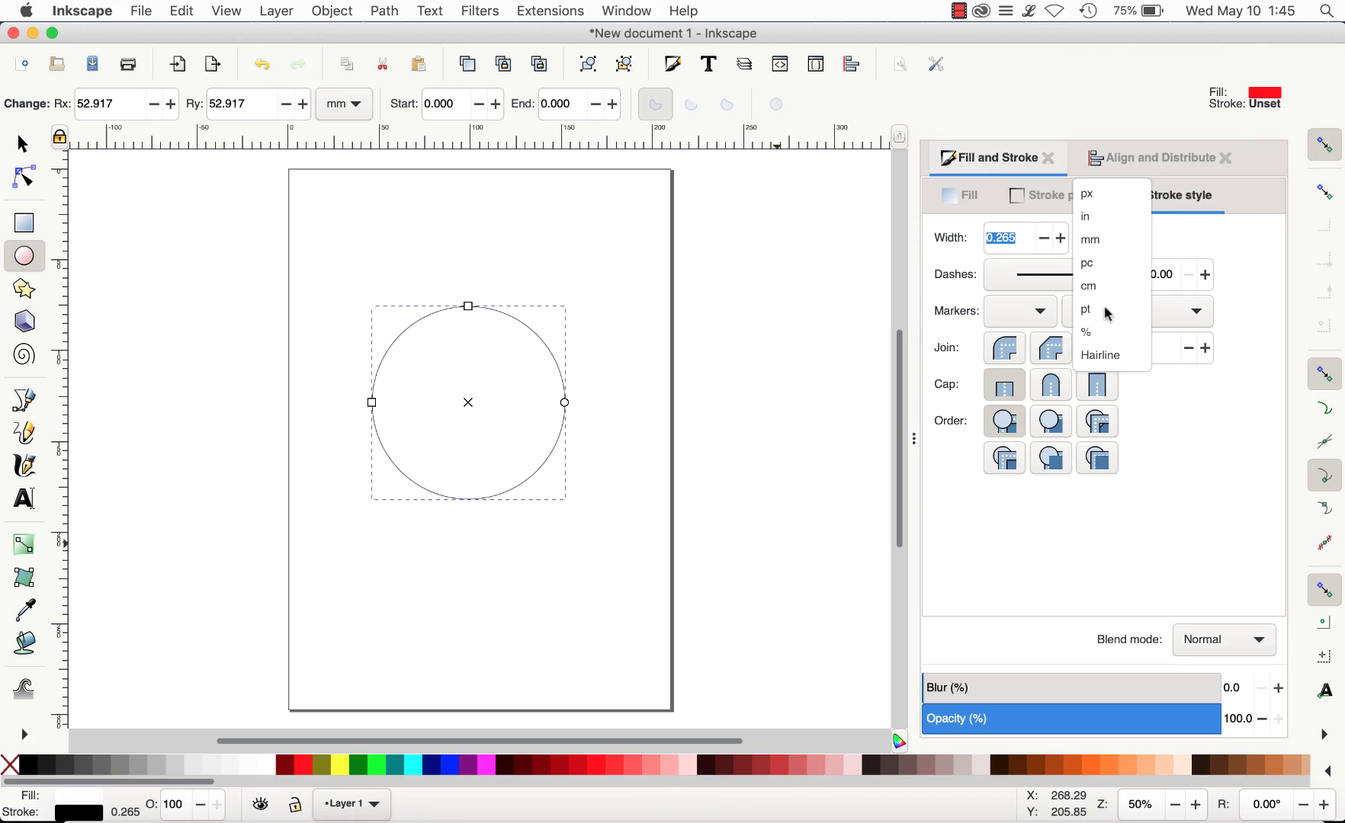
{"action": "left_click", "coordinate": [1102, 308]}
{"action": "type", "text": "2"}
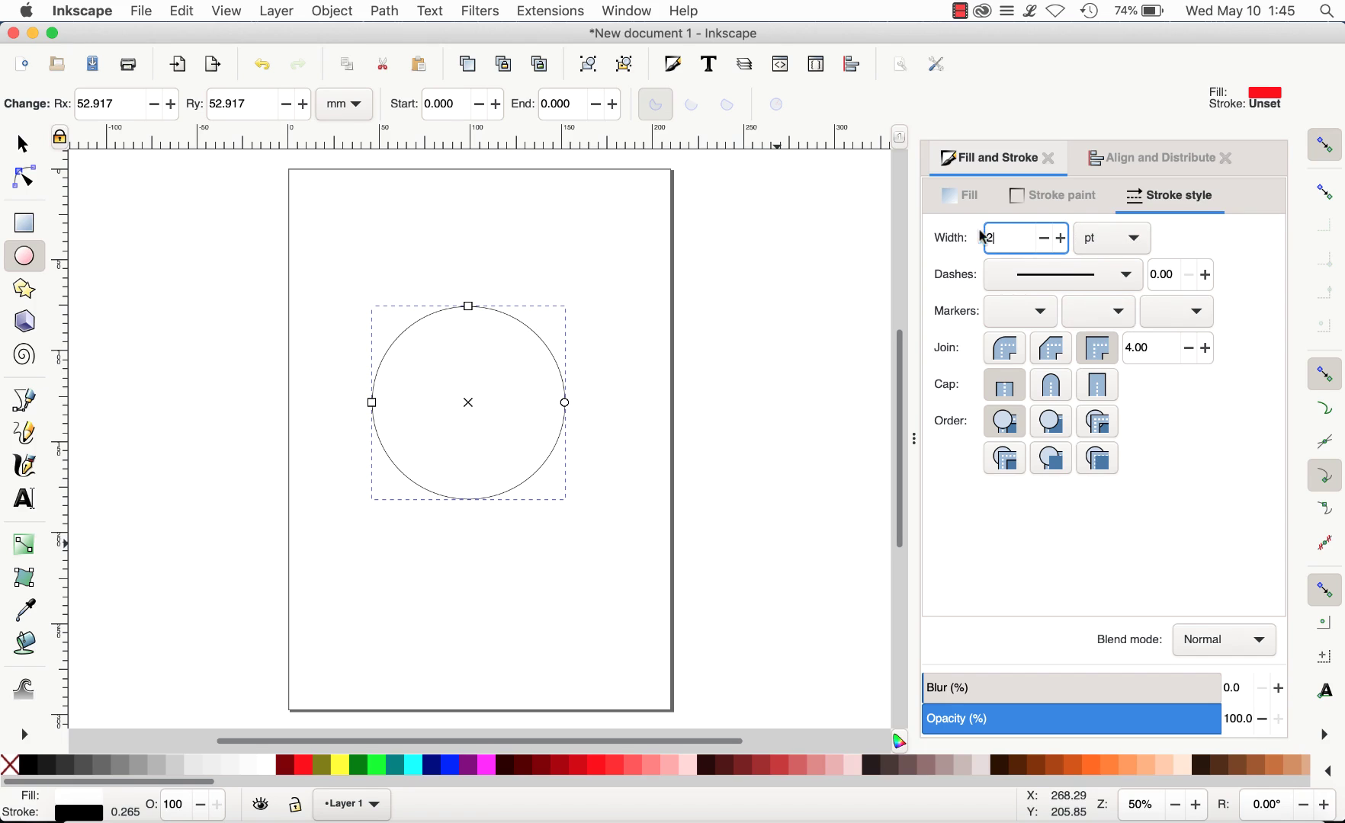
{"action": "key", "text": "Return"}
{"action": "left_click", "coordinate": [170, 251]}
Step: Draw a tall red rectangle over the circle
{"action": "left_click", "coordinate": [25, 223]}
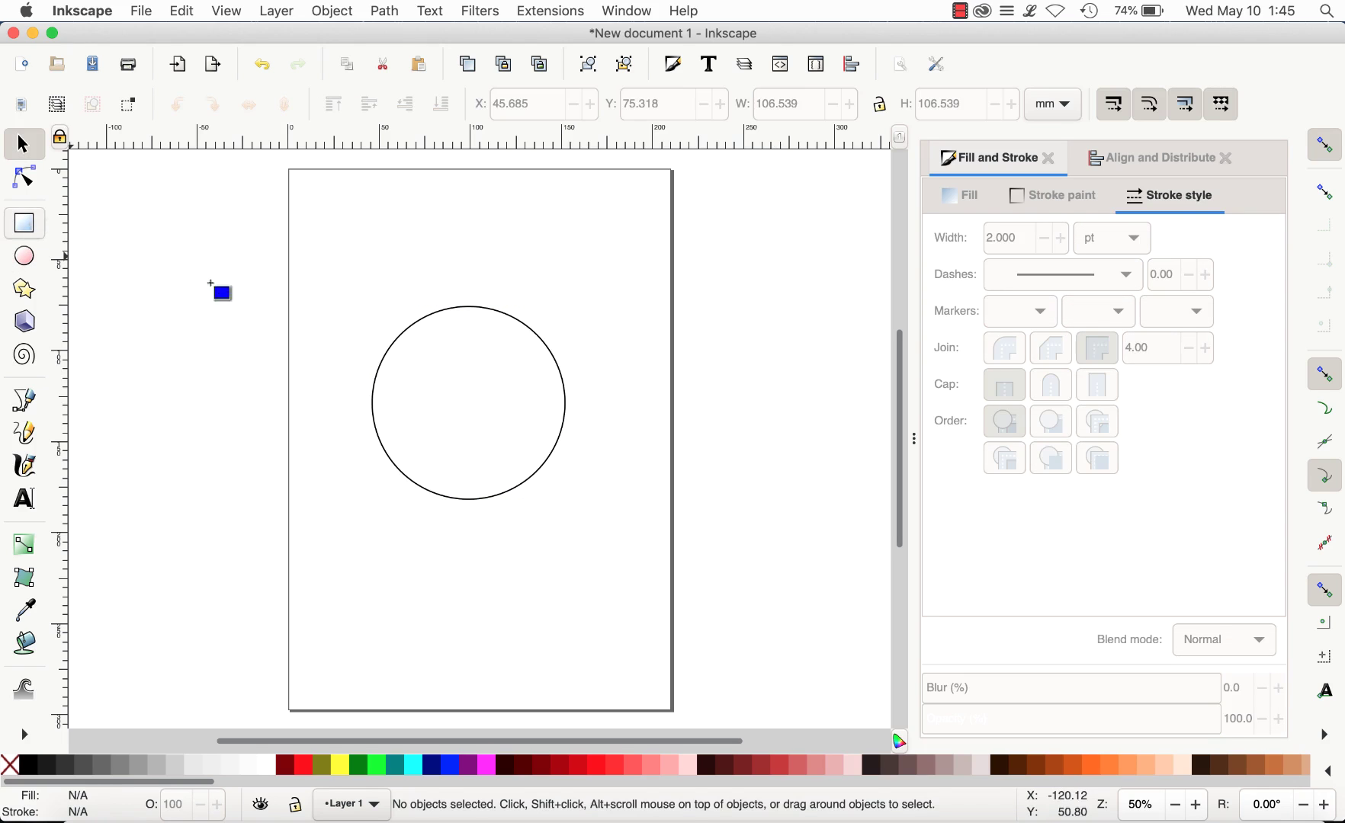
{"action": "left_click_drag", "start_coordinate": [476, 326], "coordinate": [527, 491]}
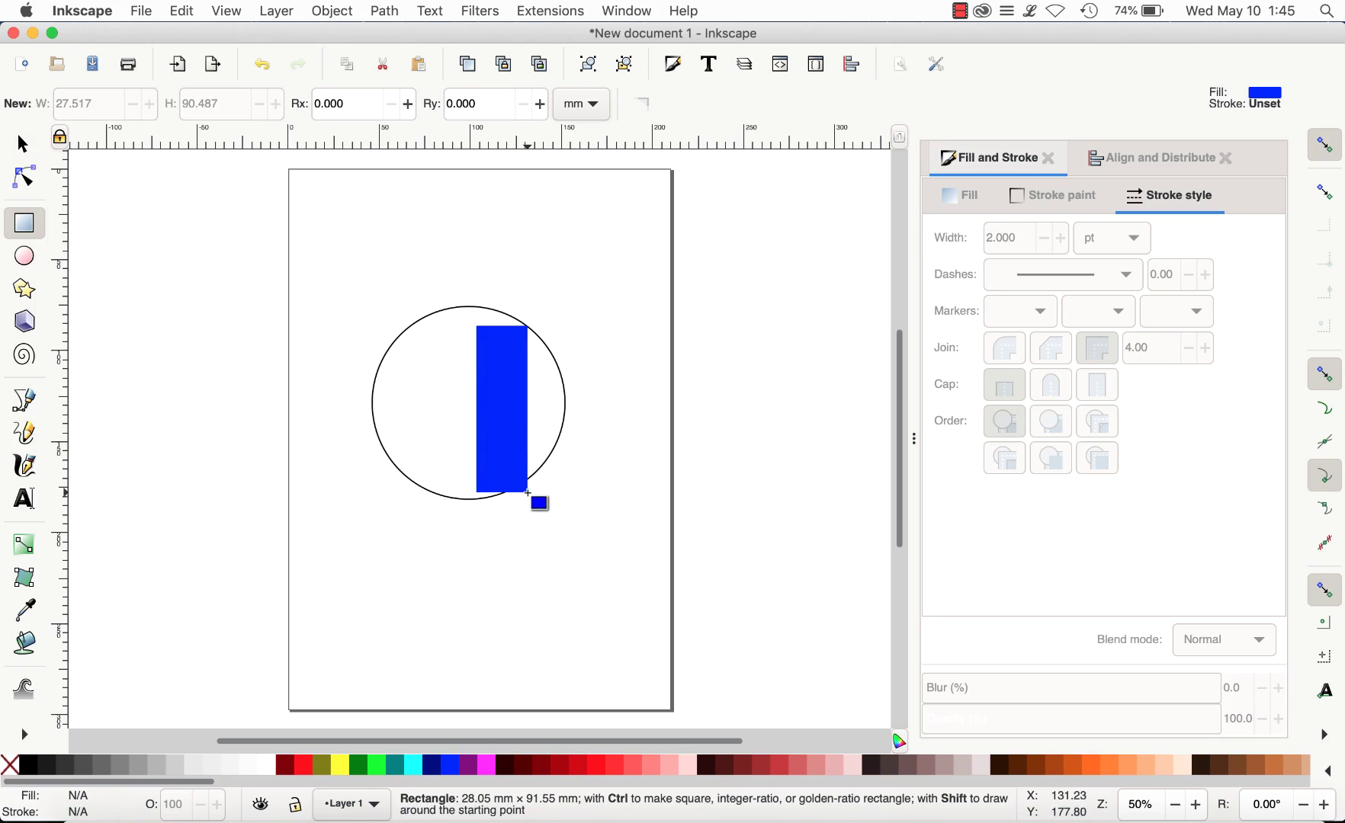
{"action": "left_click", "coordinate": [305, 767]}
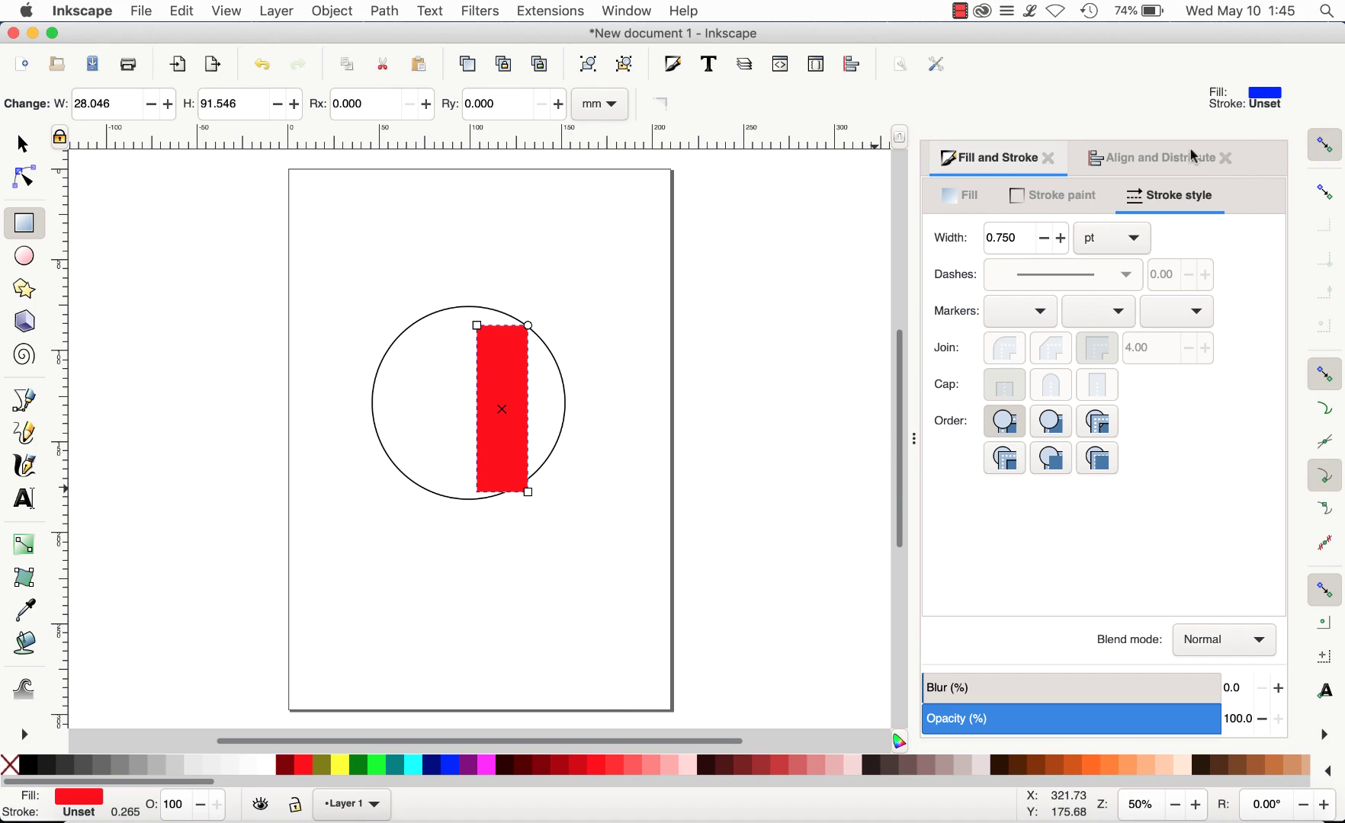
Step: Centre the rectangle in the circle on both axes with Align and Distribute
{"action": "left_click", "coordinate": [1158, 160]}
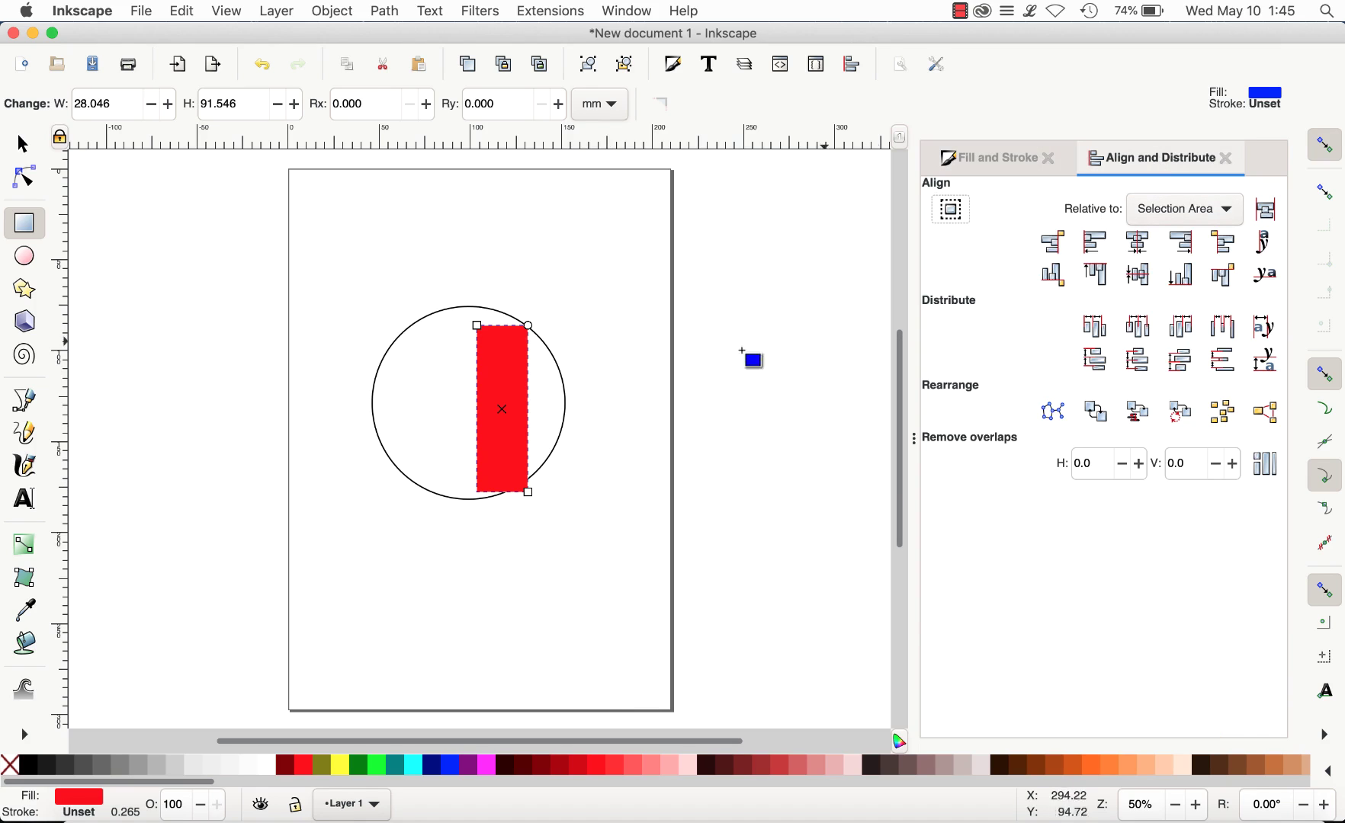
{"action": "left_click", "coordinate": [24, 144]}
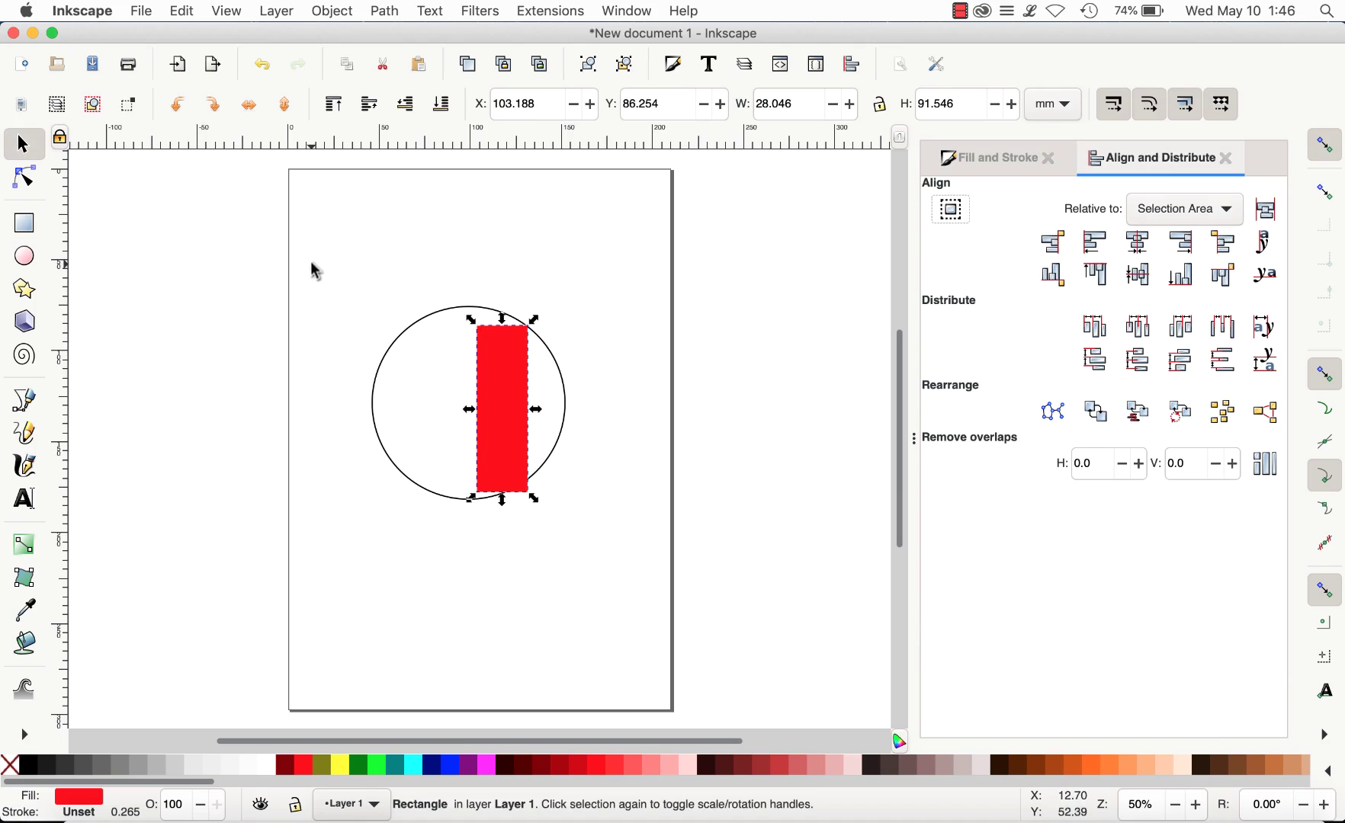
{"action": "left_click_drag", "start_coordinate": [312, 264], "coordinate": [648, 581]}
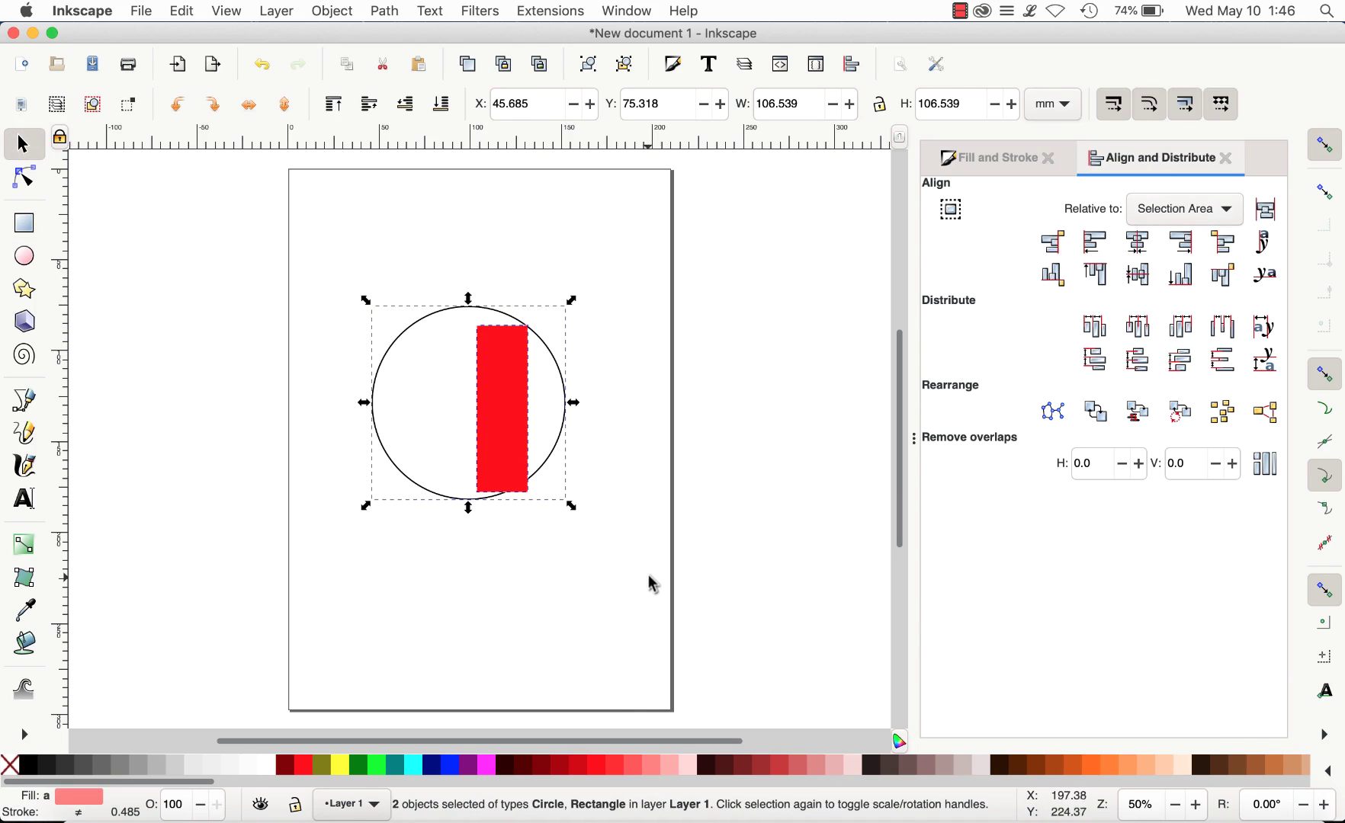
{"action": "left_click", "coordinate": [1139, 242]}
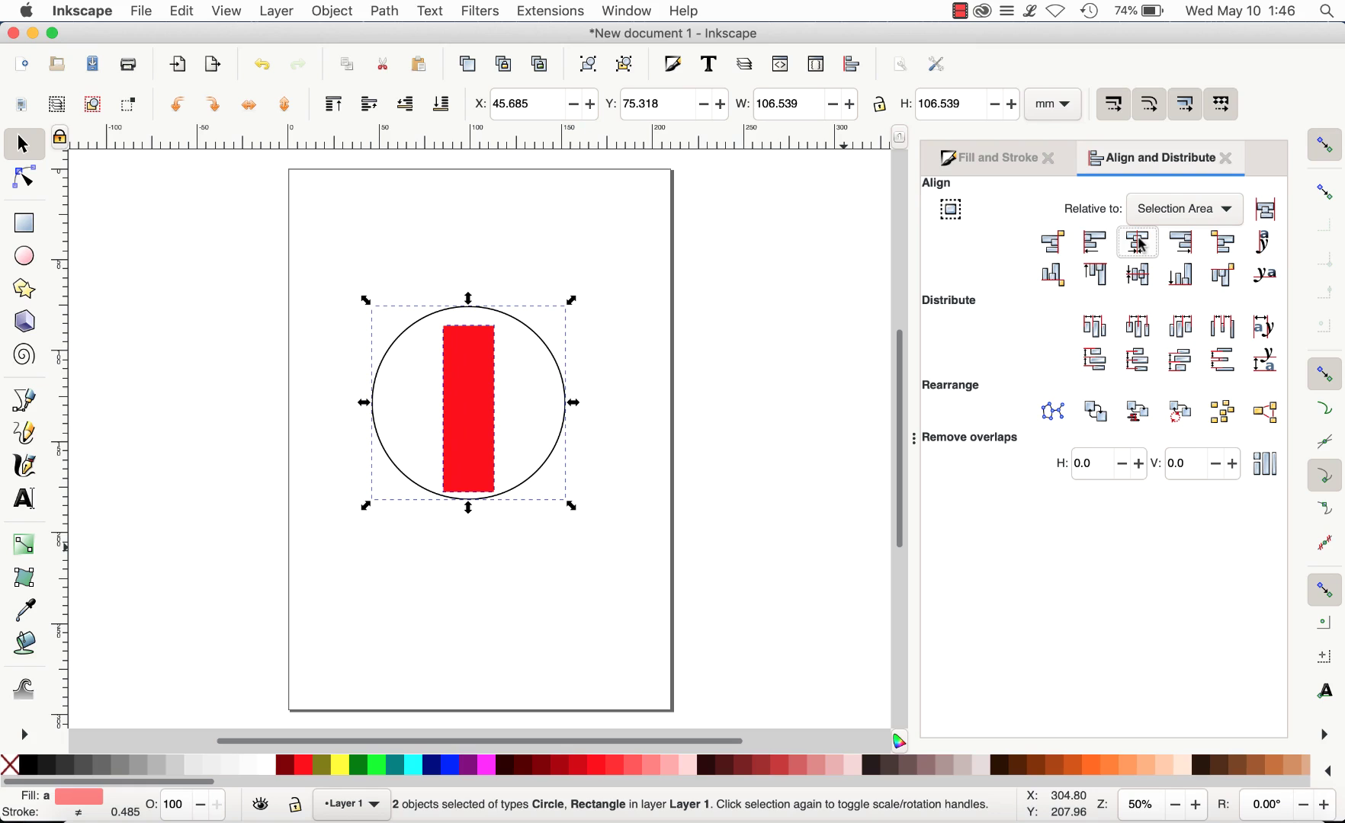
{"action": "left_click", "coordinate": [1139, 275]}
{"action": "key", "text": "Escape"}
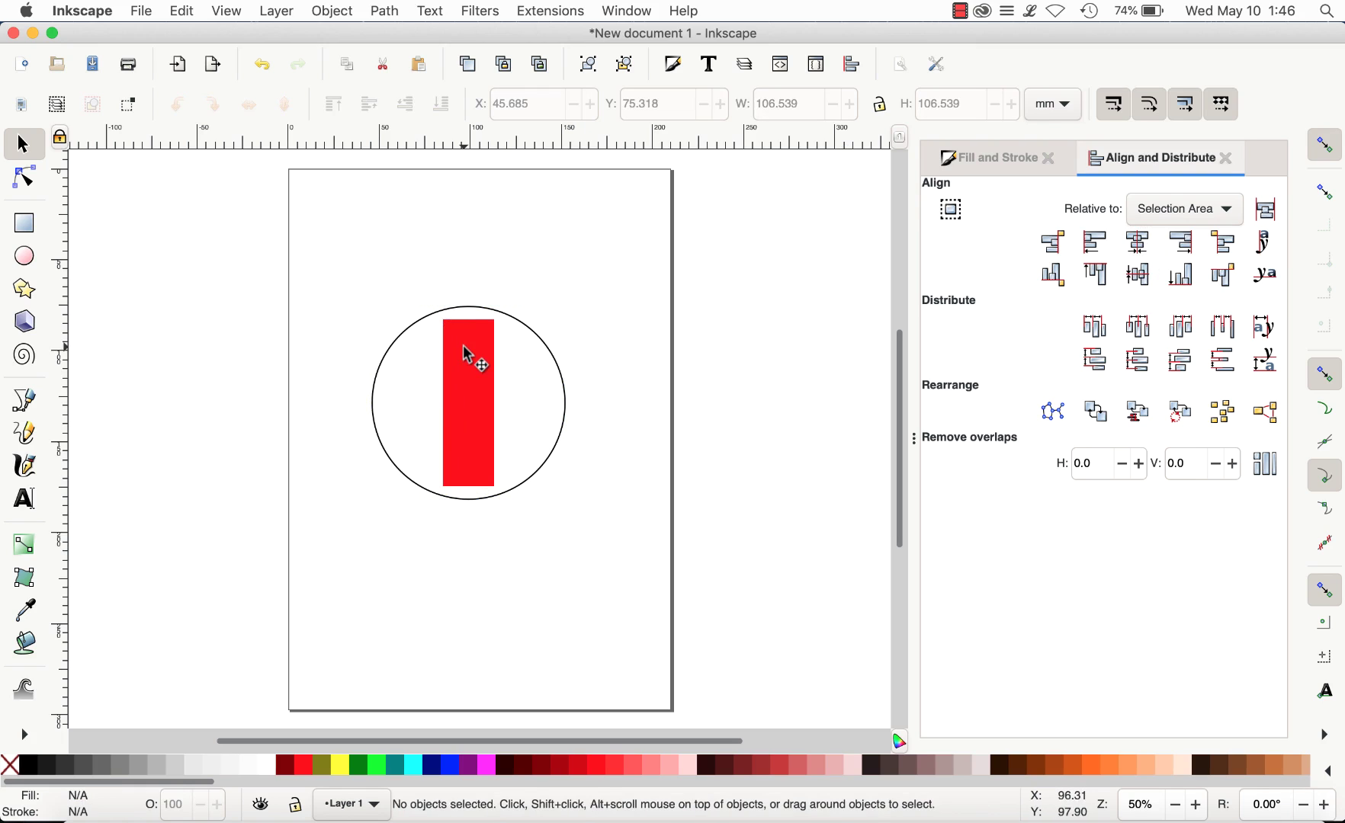
Step: Duplicate the red bar, rotate the copy 90° clockwise, and select all three shapes
{"action": "left_click", "coordinate": [470, 354]}
{"action": "left_click", "coordinate": [183, 14]}
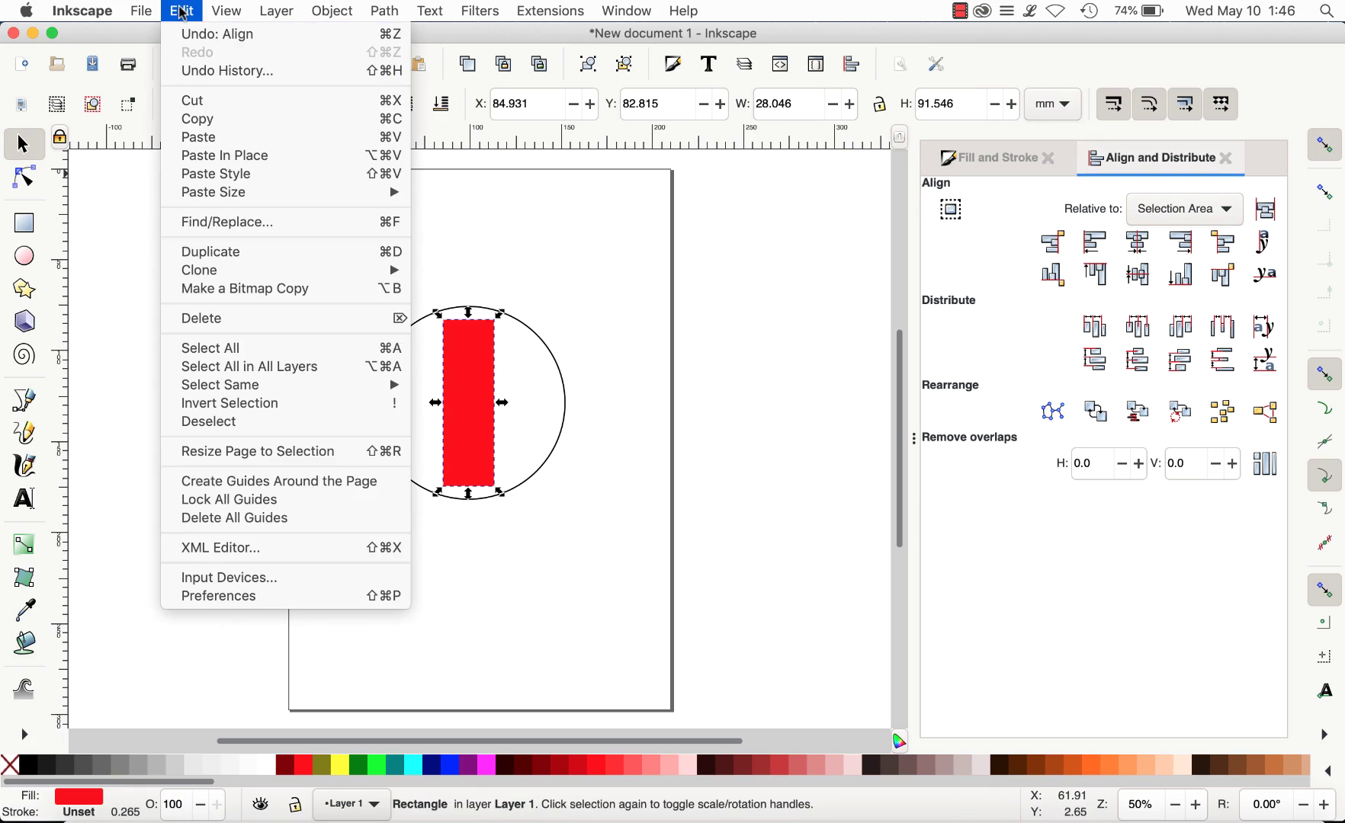
{"action": "left_click", "coordinate": [263, 254]}
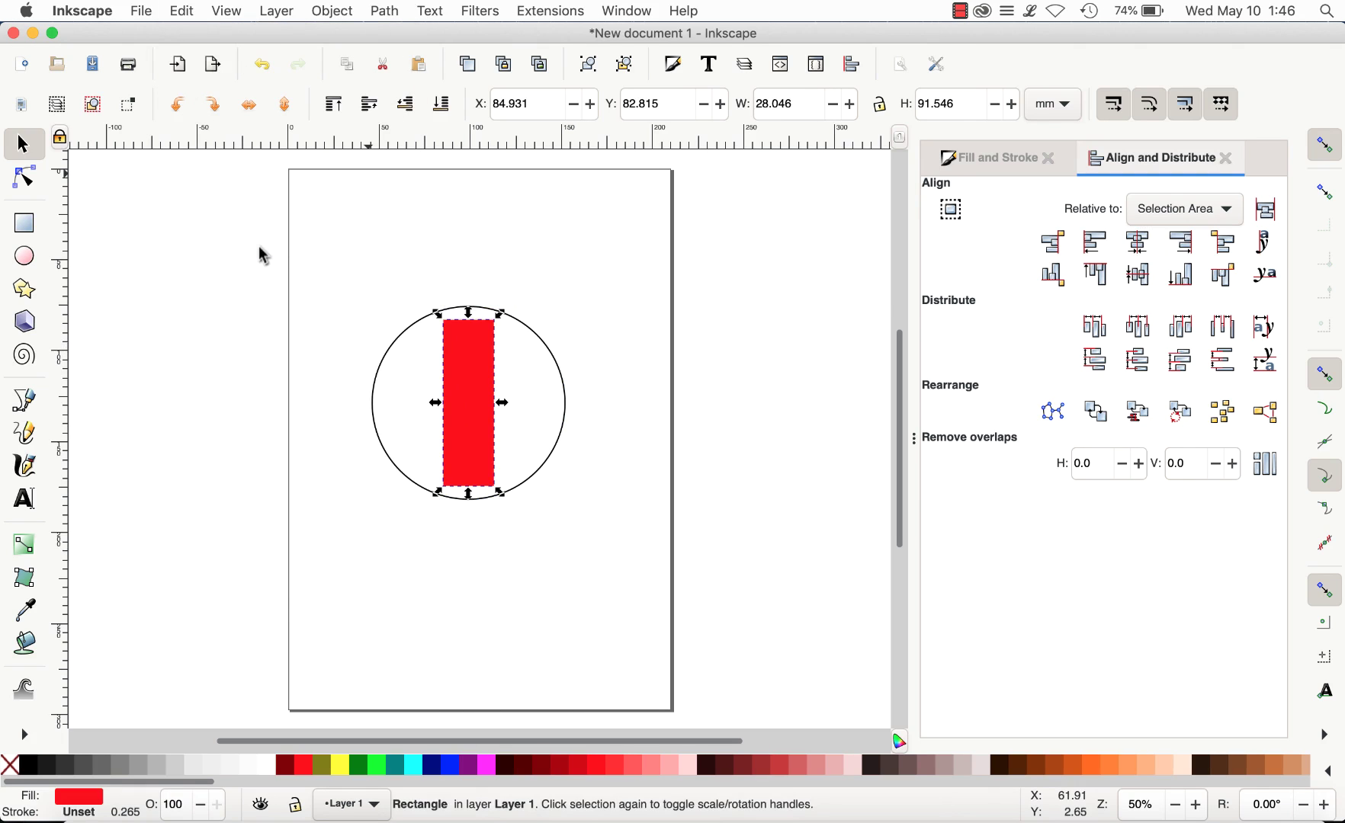
{"action": "left_click", "coordinate": [334, 12]}
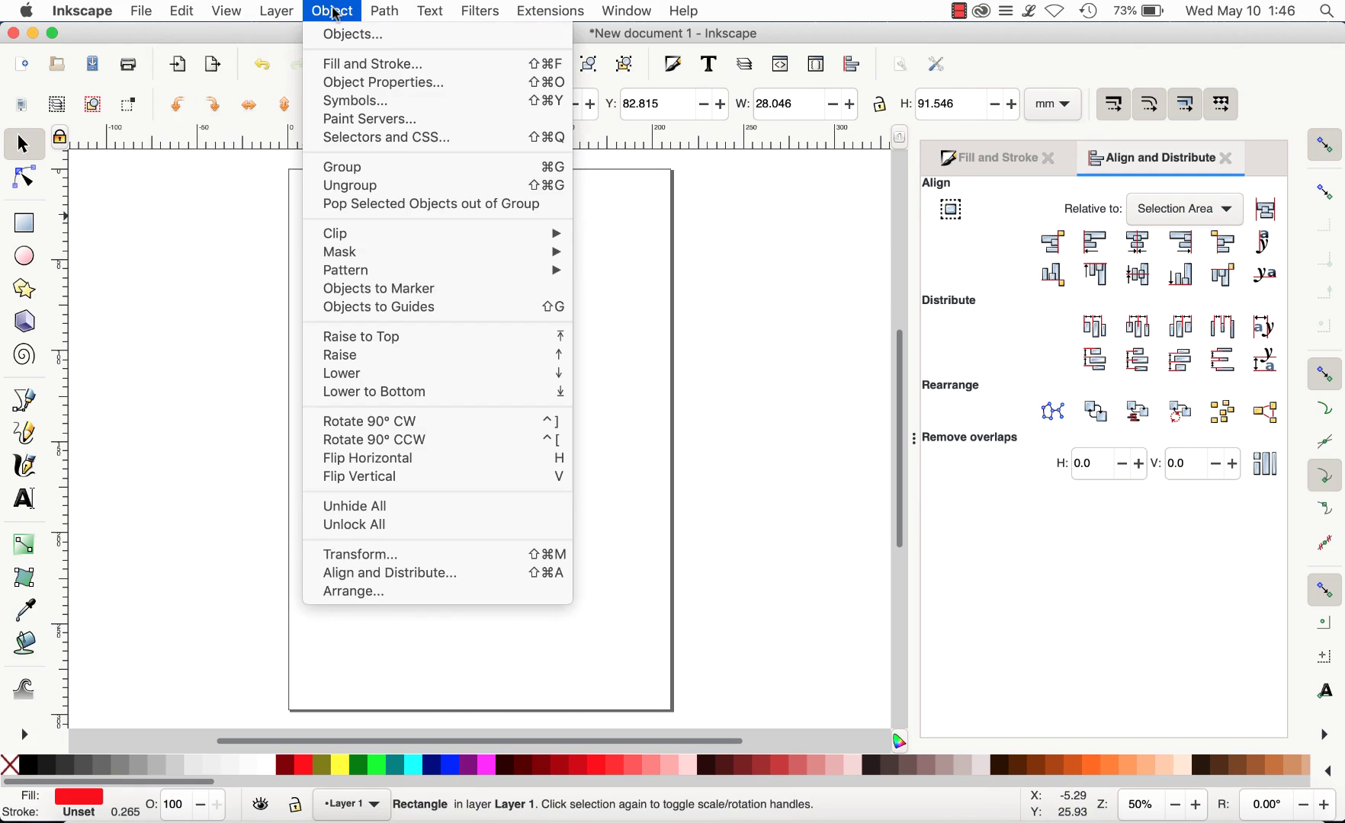
{"action": "left_click", "coordinate": [427, 423]}
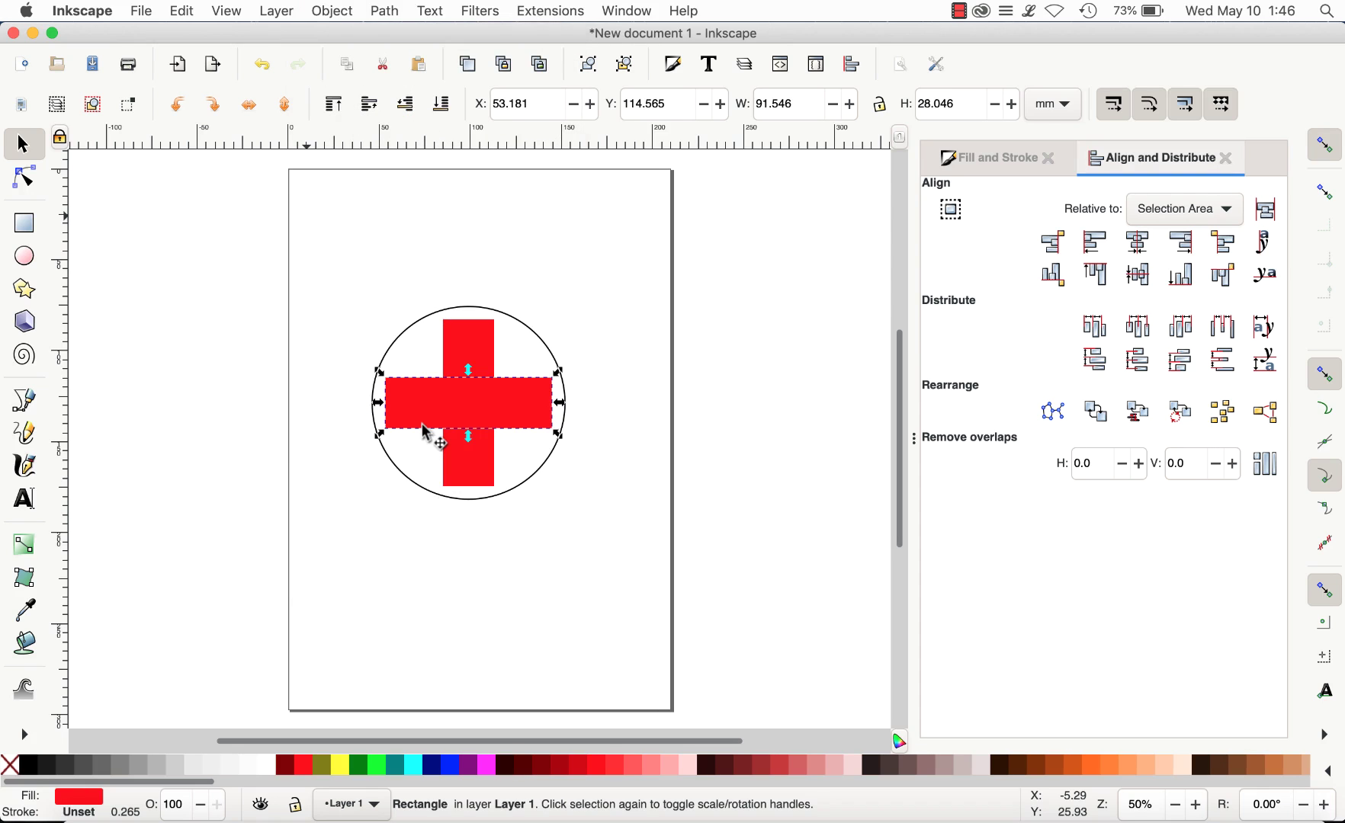
{"action": "left_click_drag", "start_coordinate": [315, 263], "coordinate": [612, 563]}
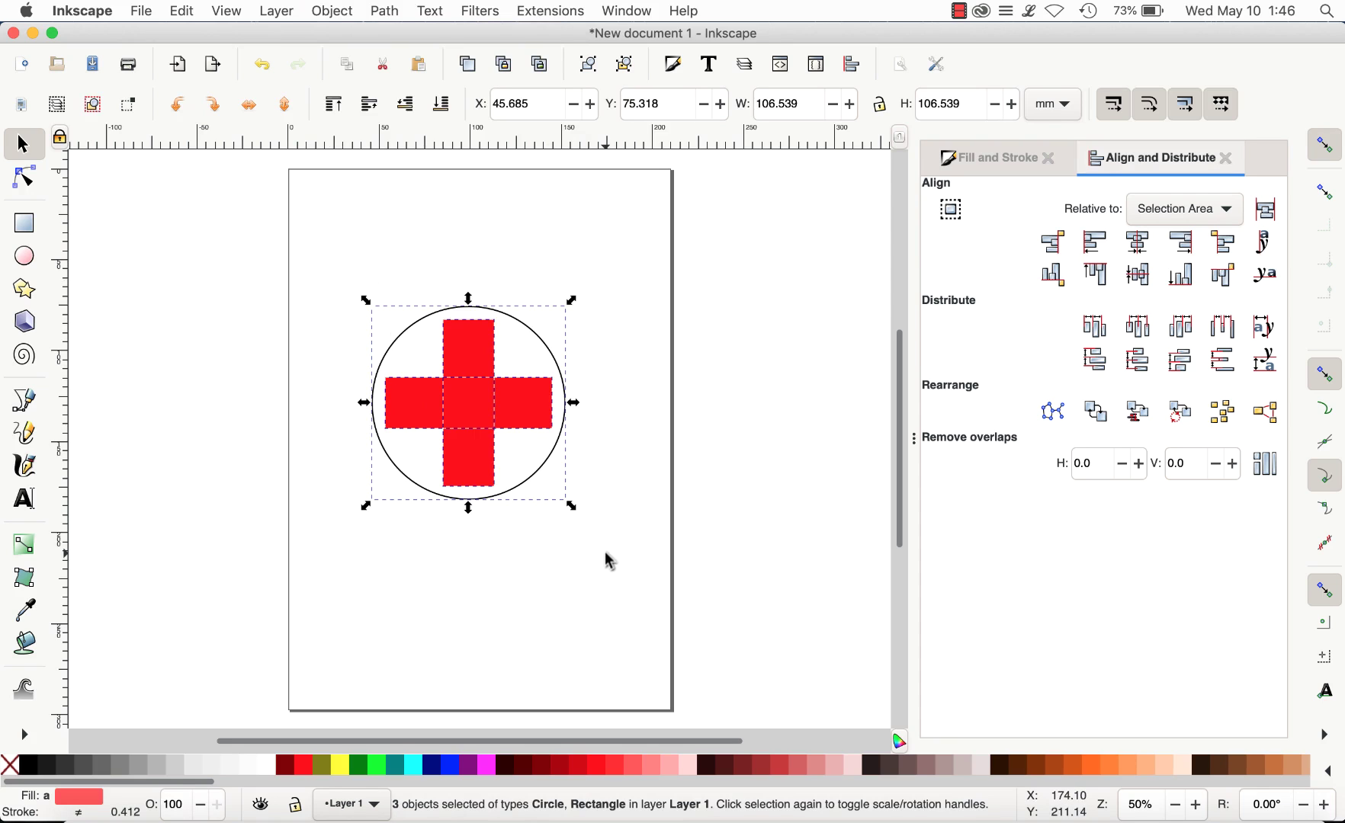
Step: Scale the circle-and-cross icon proportionally to 20% width with the Transform dialog
{"action": "left_click", "coordinate": [330, 11]}
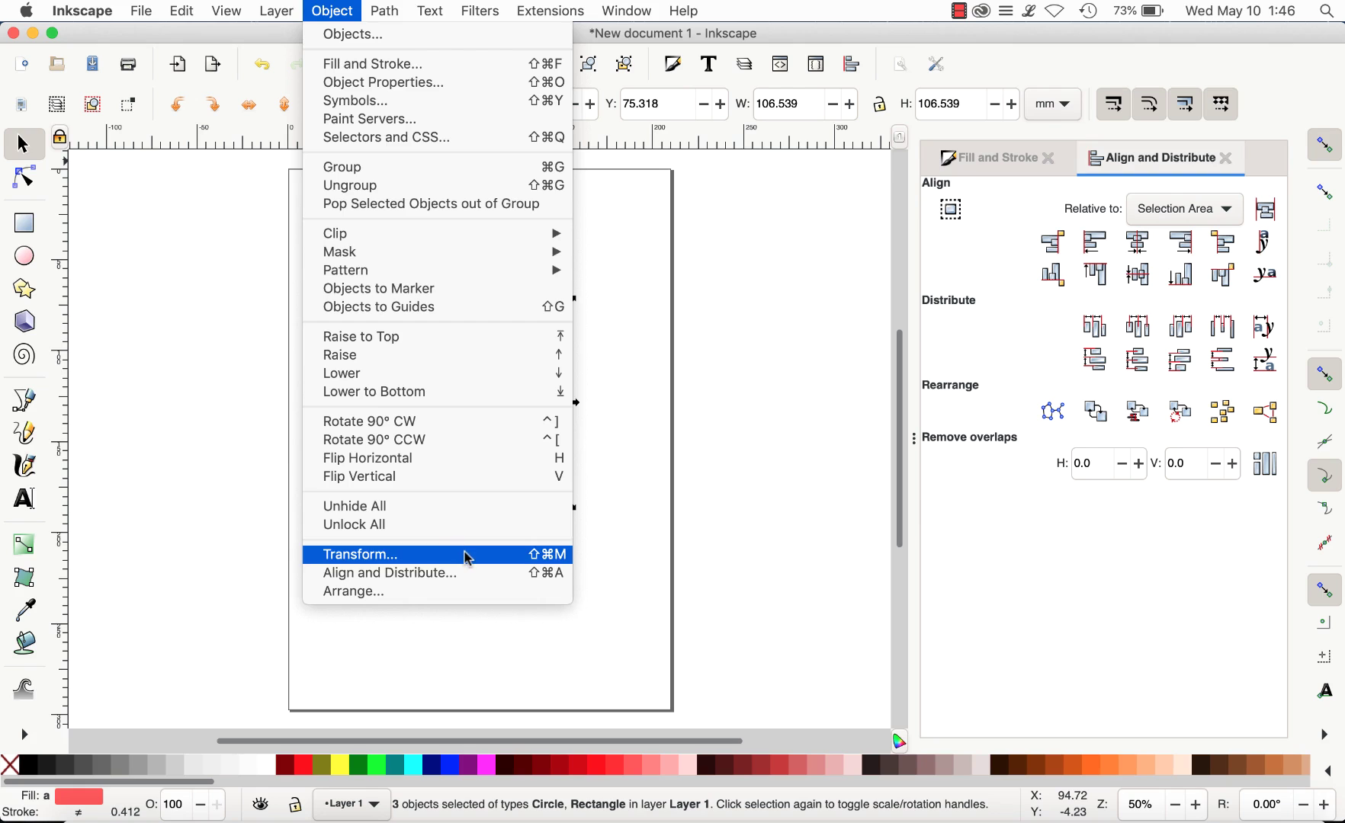
{"action": "left_click", "coordinate": [468, 559]}
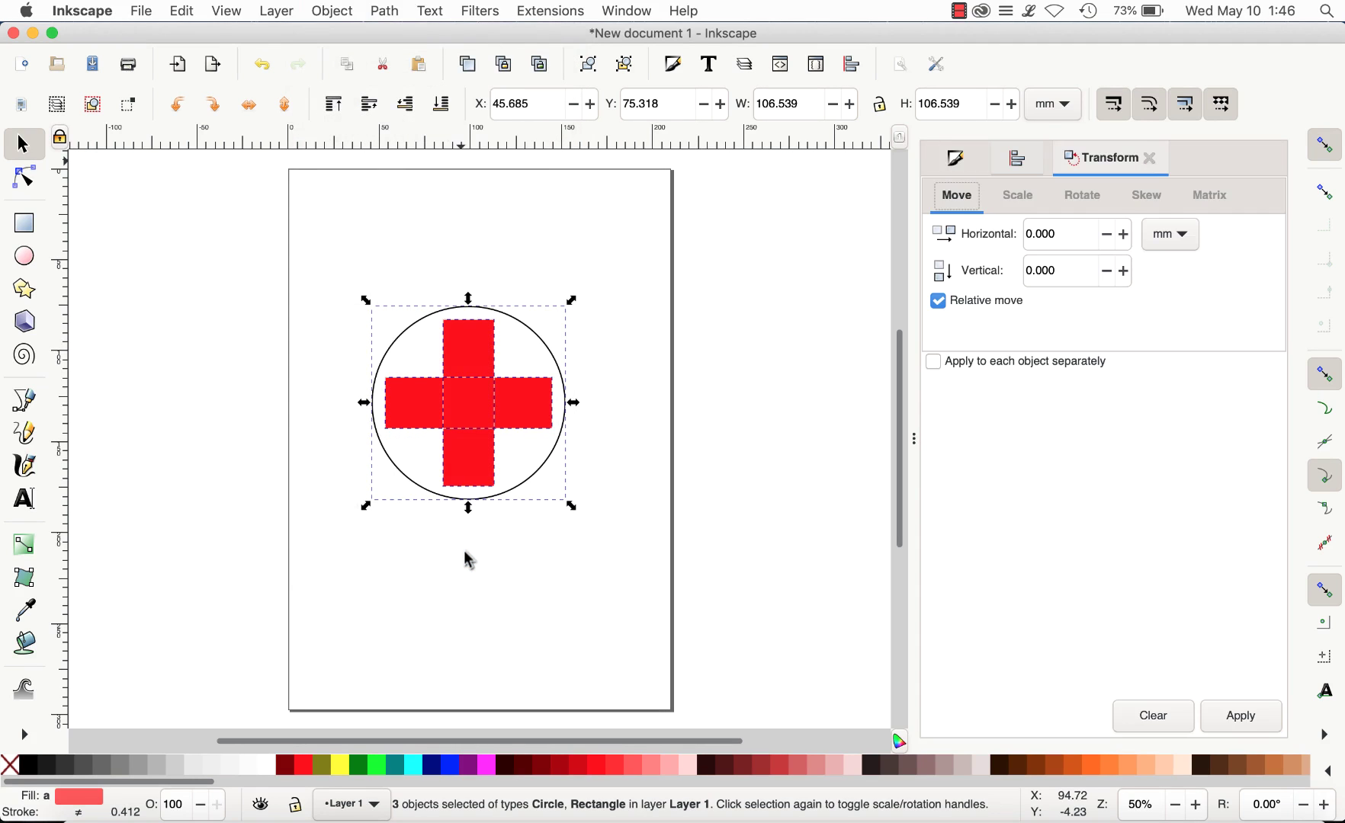
{"action": "left_click", "coordinate": [1019, 197]}
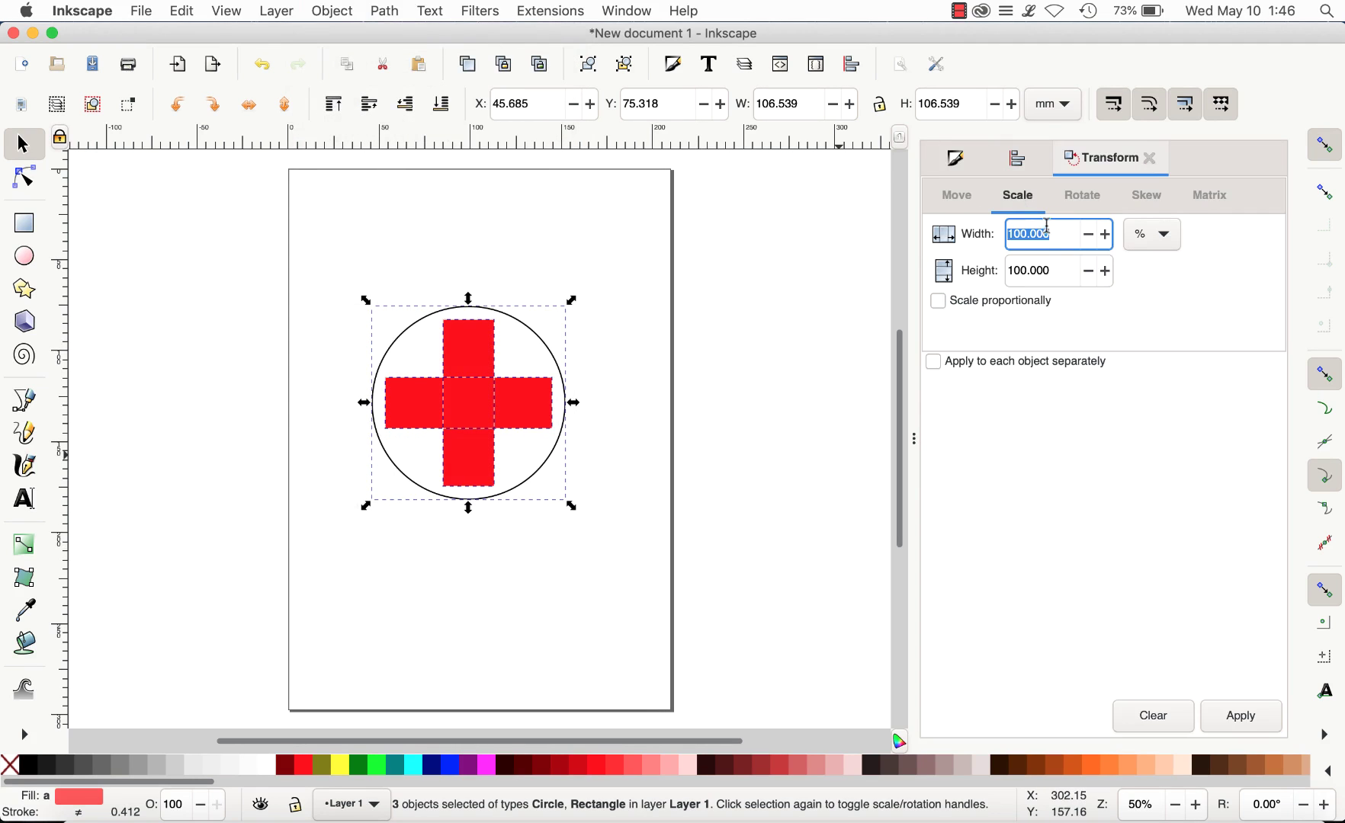
{"action": "type", "text": "2"}
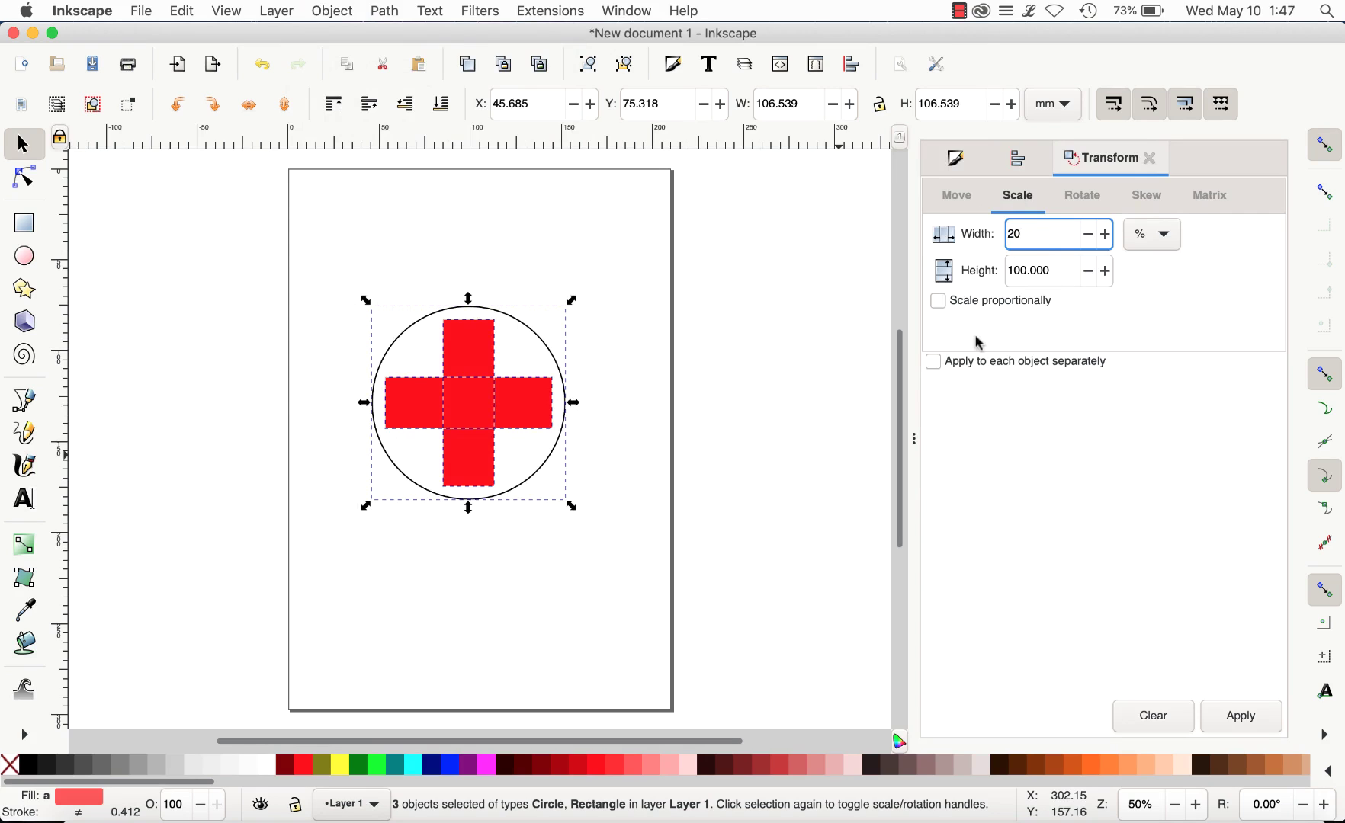
{"action": "left_click", "coordinate": [938, 301]}
{"action": "left_click", "coordinate": [1235, 718]}
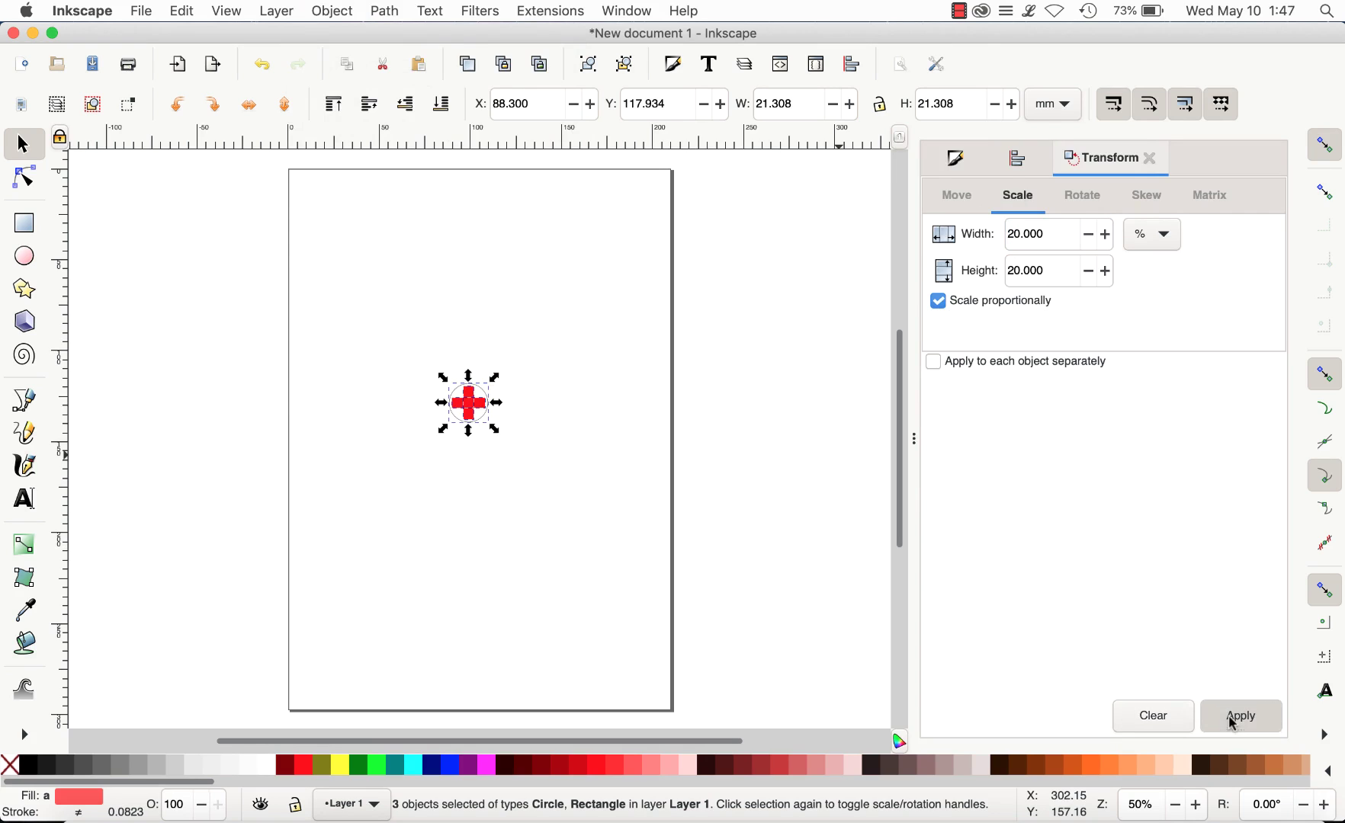
Step: Set the circle outline's stroke width to 0.5 mm
{"action": "key", "text": "3"}
{"action": "key", "text": "Escape"}
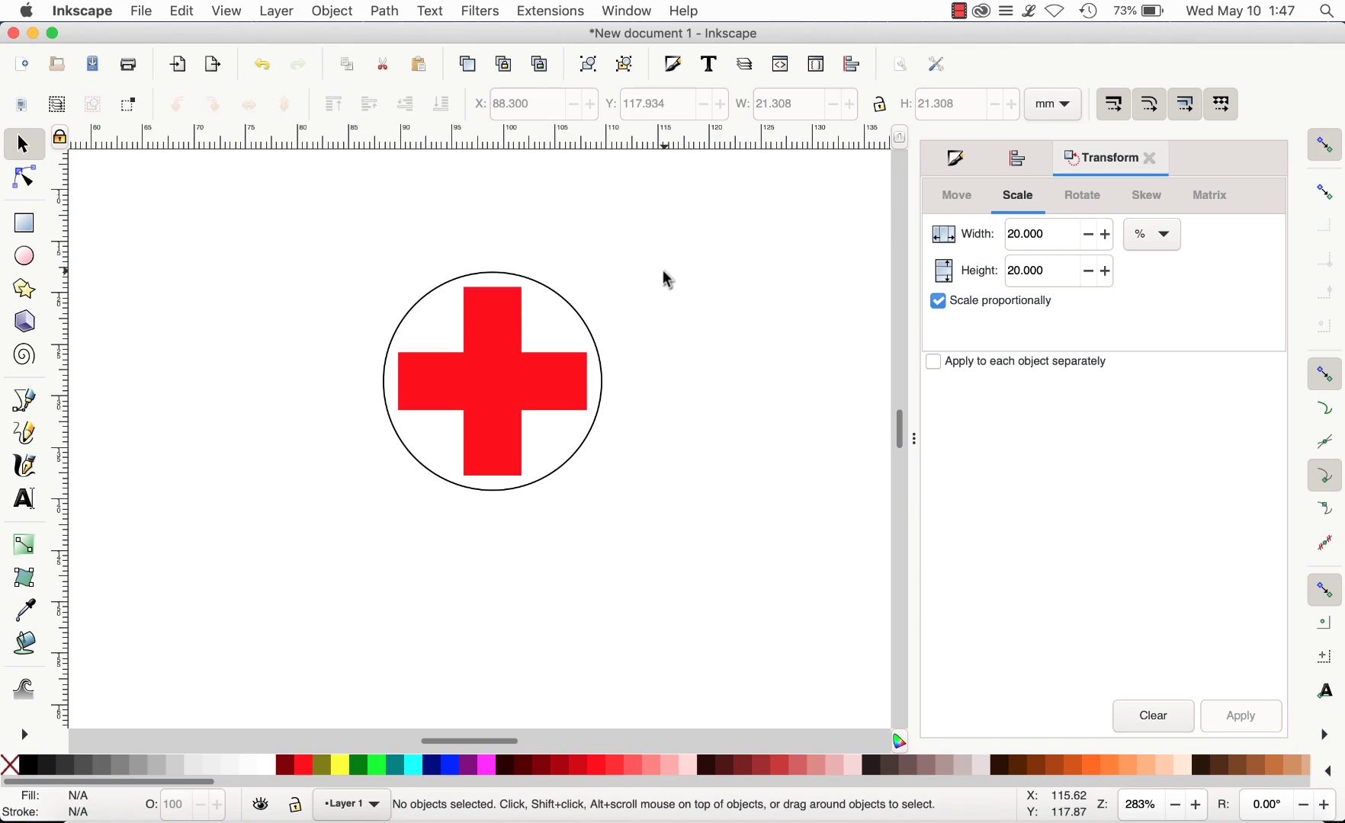
{"action": "left_click", "coordinate": [575, 309]}
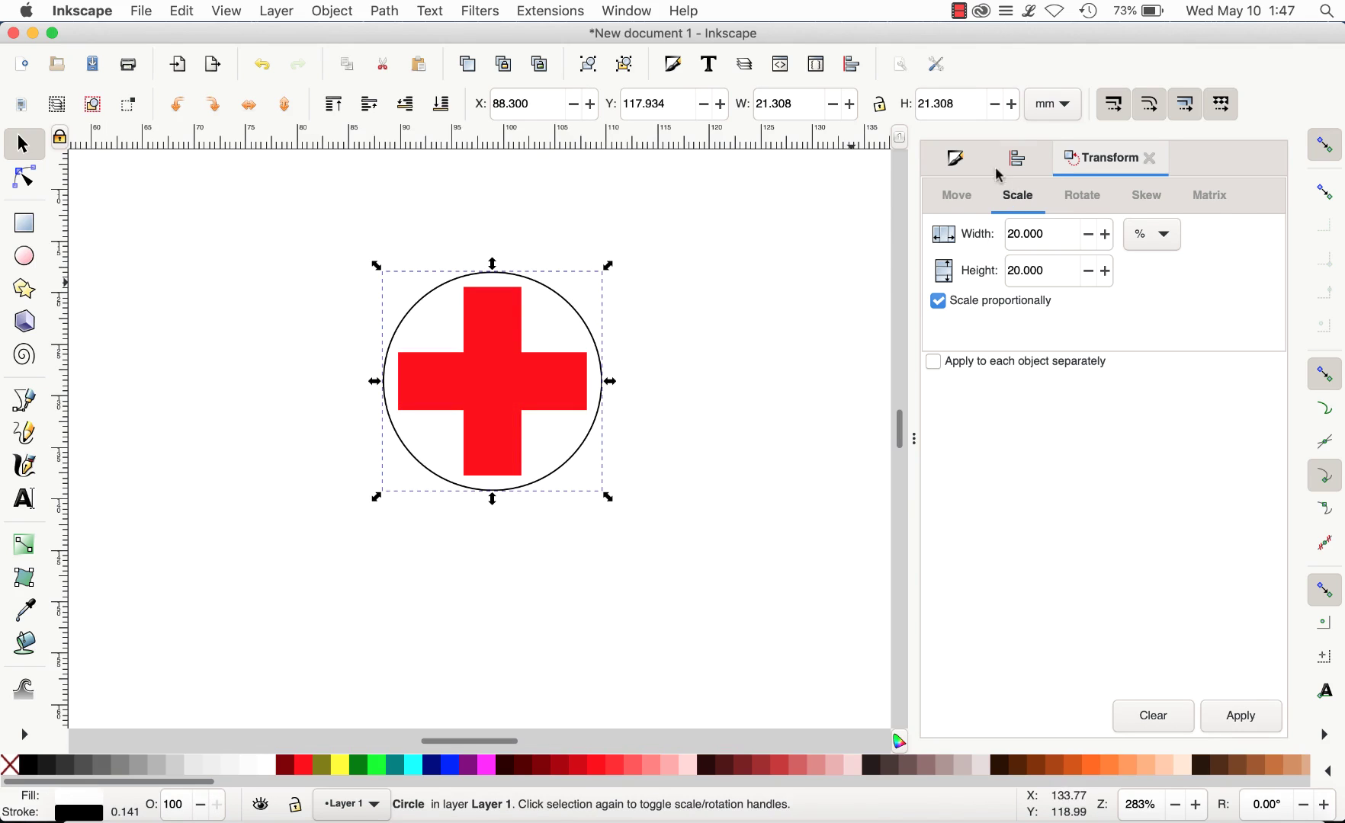
{"action": "key", "text": "ctrl+shift+f"}
{"action": "type", "text": "0.5"}
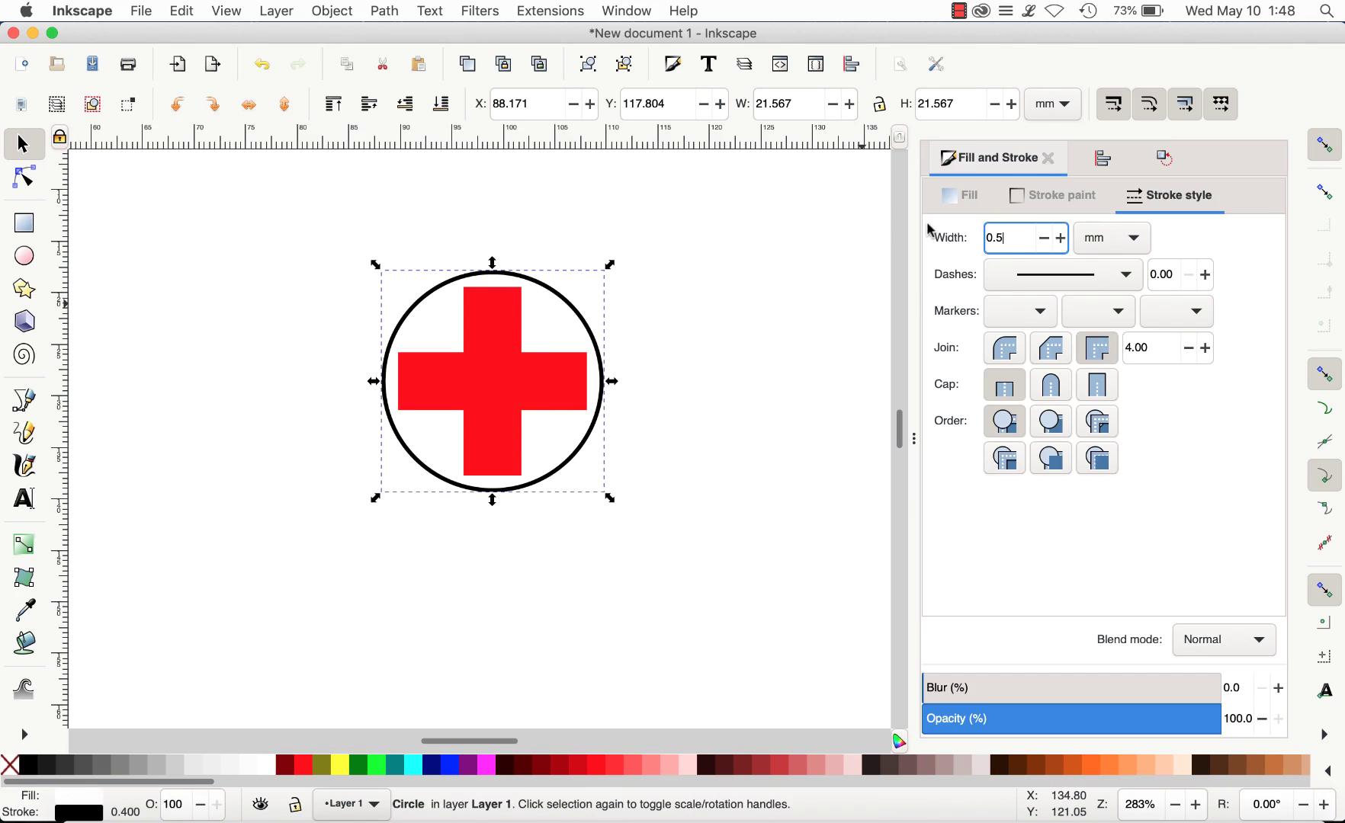
{"action": "key", "text": "Return"}
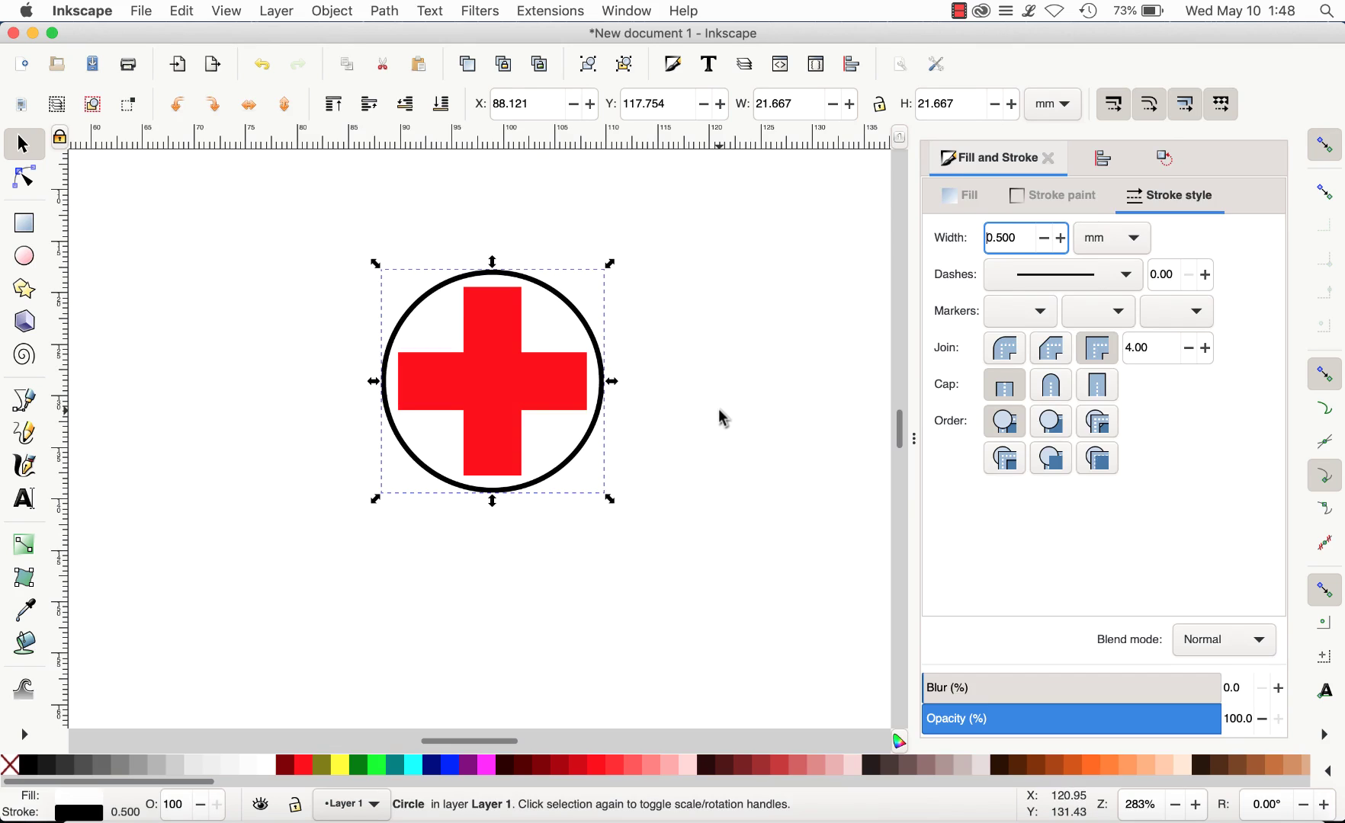
Step: Select the circle and both red bars and resize the page to the selection
{"action": "key", "text": "super+a"}
{"action": "left_click", "coordinate": [183, 11]}
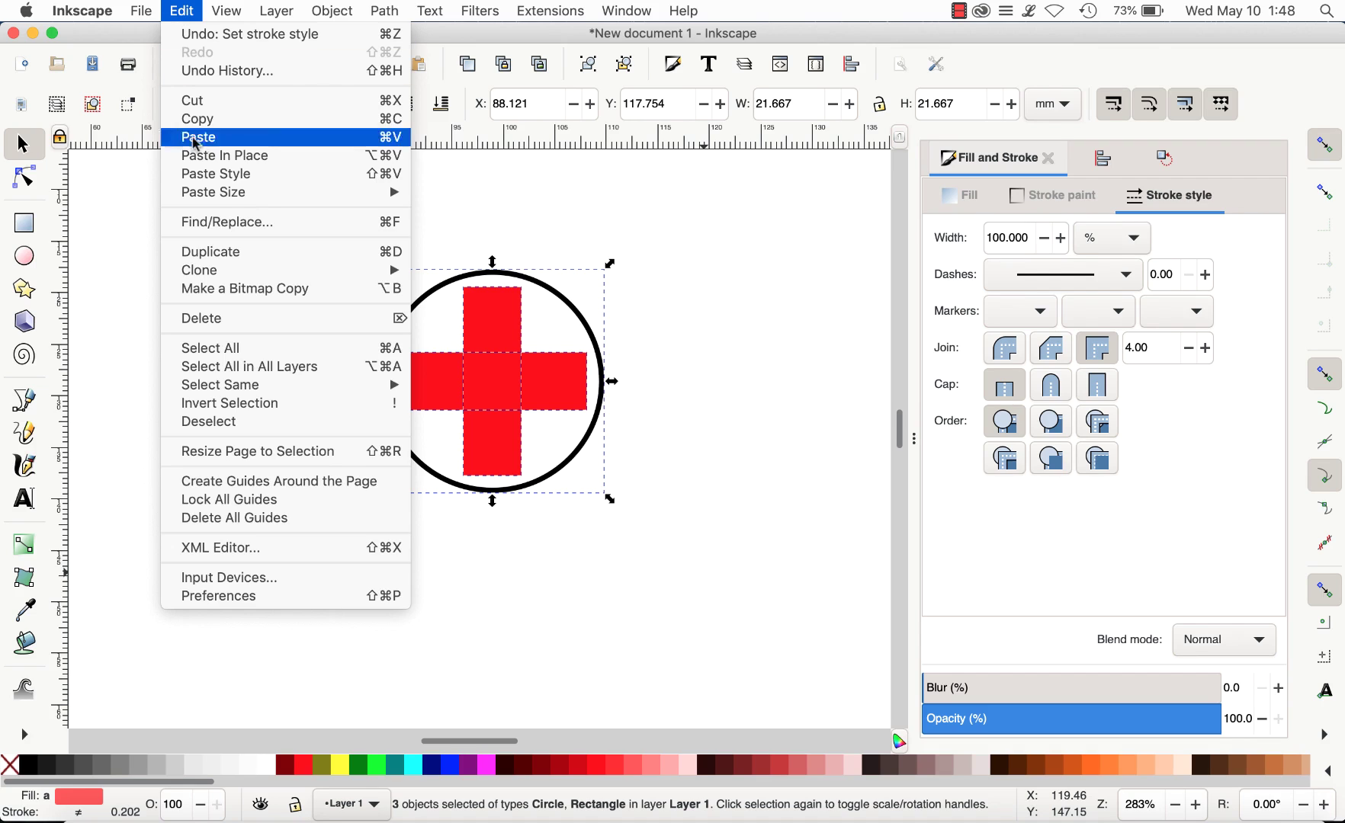
{"action": "left_click", "coordinate": [355, 452]}
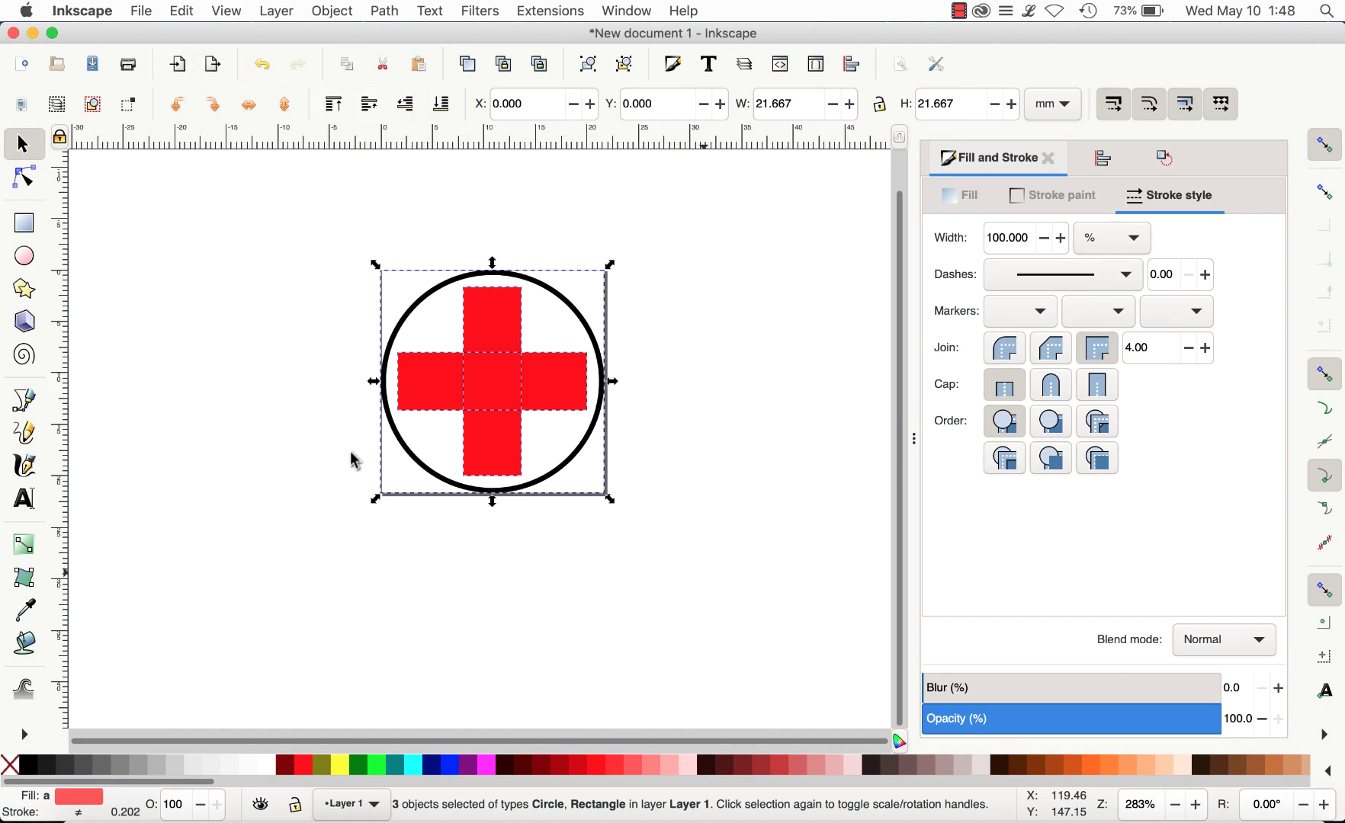
Step: Save the icon to the Desktop as Optimized SVG named hospital-general.svg, accepting default optimization options
{"action": "left_click", "coordinate": [355, 460]}
{"action": "left_click", "coordinate": [141, 10]}
{"action": "left_click", "coordinate": [175, 131]}
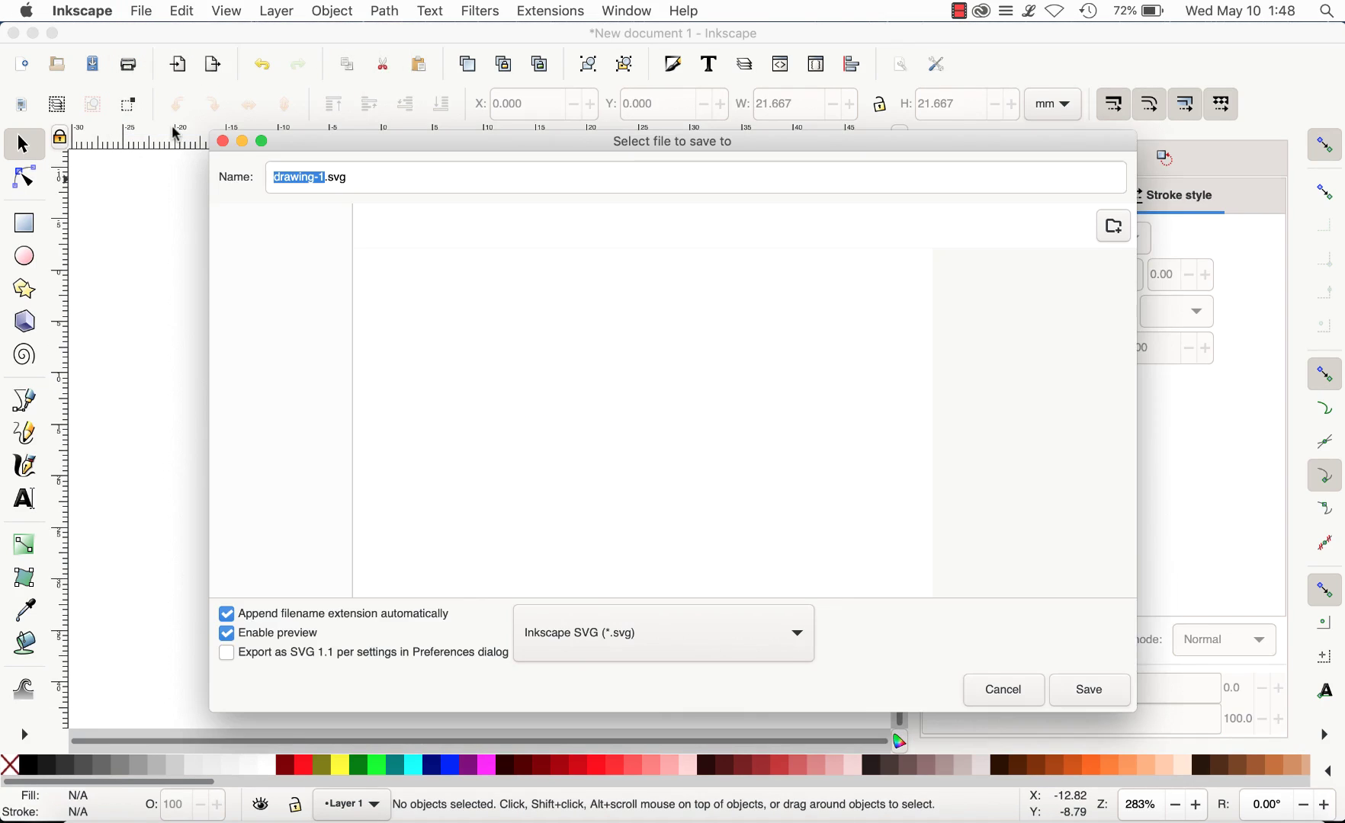
{"action": "type", "text": "hospital"}
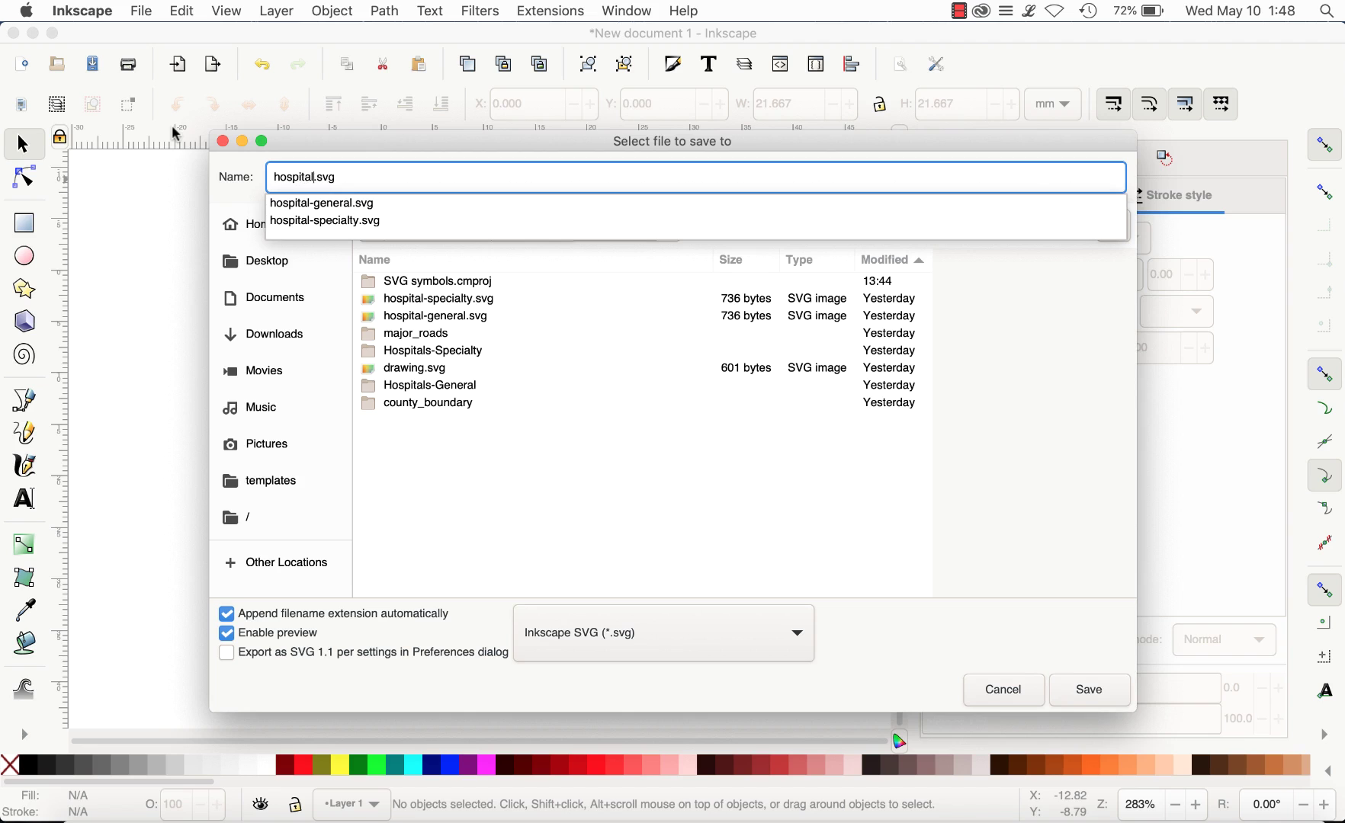
{"action": "type", "text": "-general"}
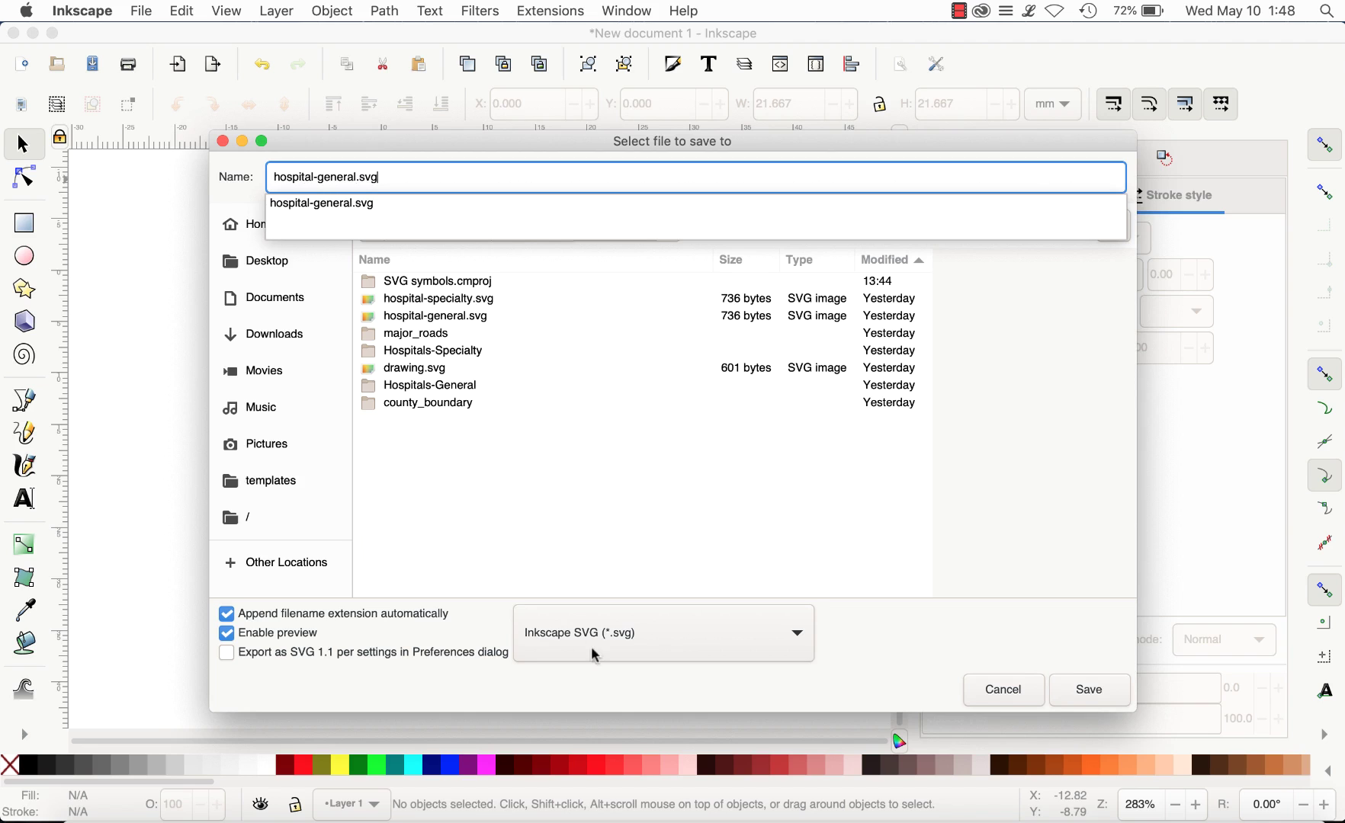
{"action": "left_click", "coordinate": [615, 640]}
{"action": "left_click", "coordinate": [627, 639]}
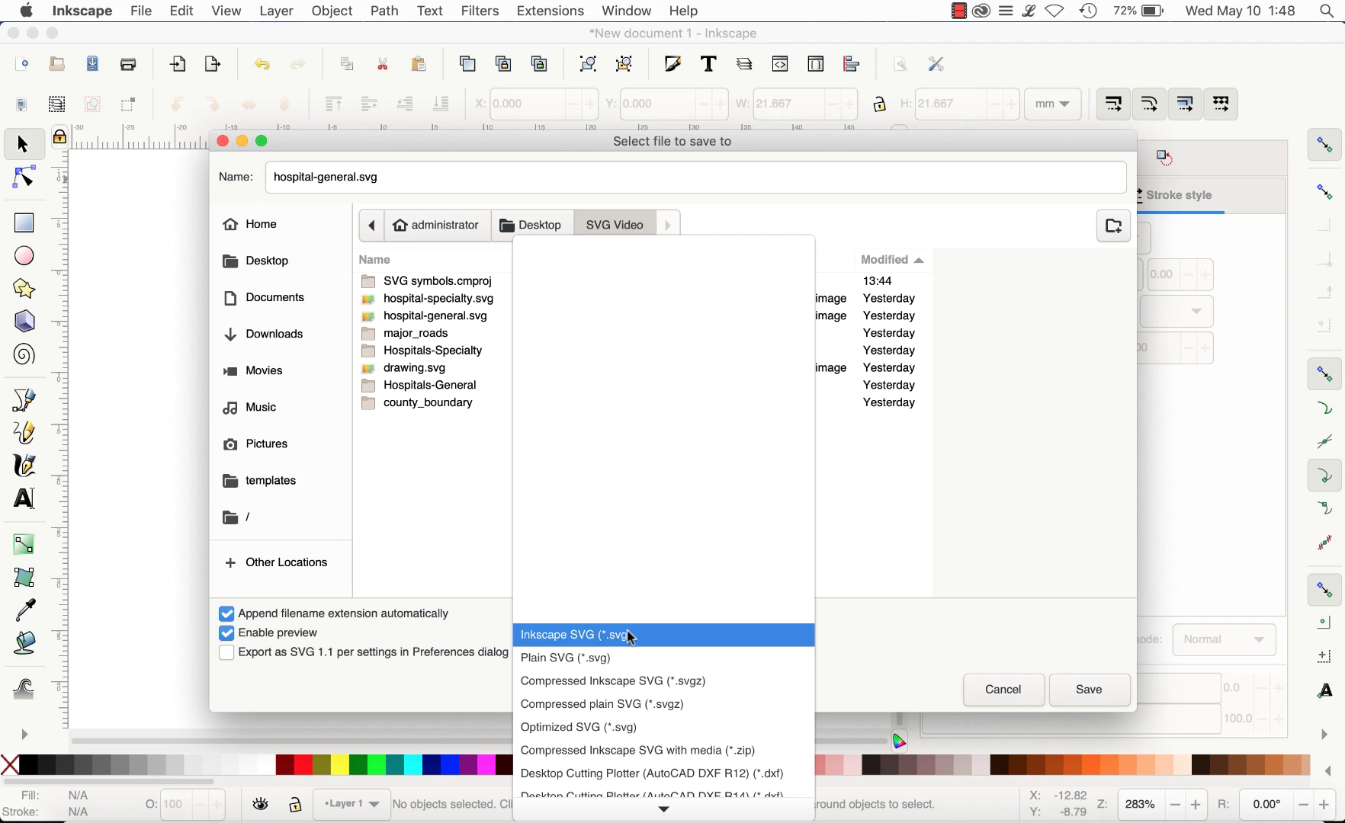
{"action": "left_click", "coordinate": [648, 728]}
{"action": "left_click", "coordinate": [276, 265]}
{"action": "left_click", "coordinate": [1089, 690]}
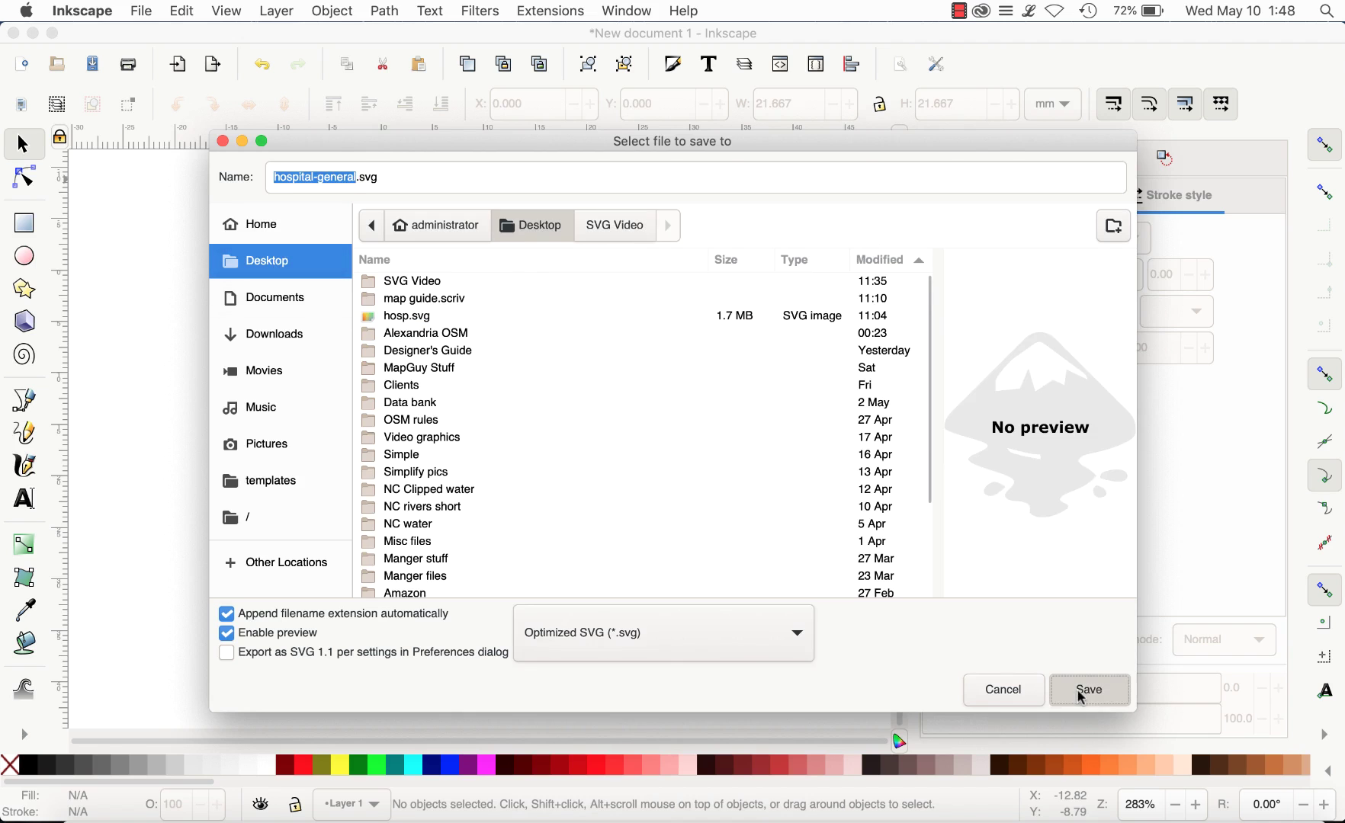
{"action": "left_click", "coordinate": [395, 437]}
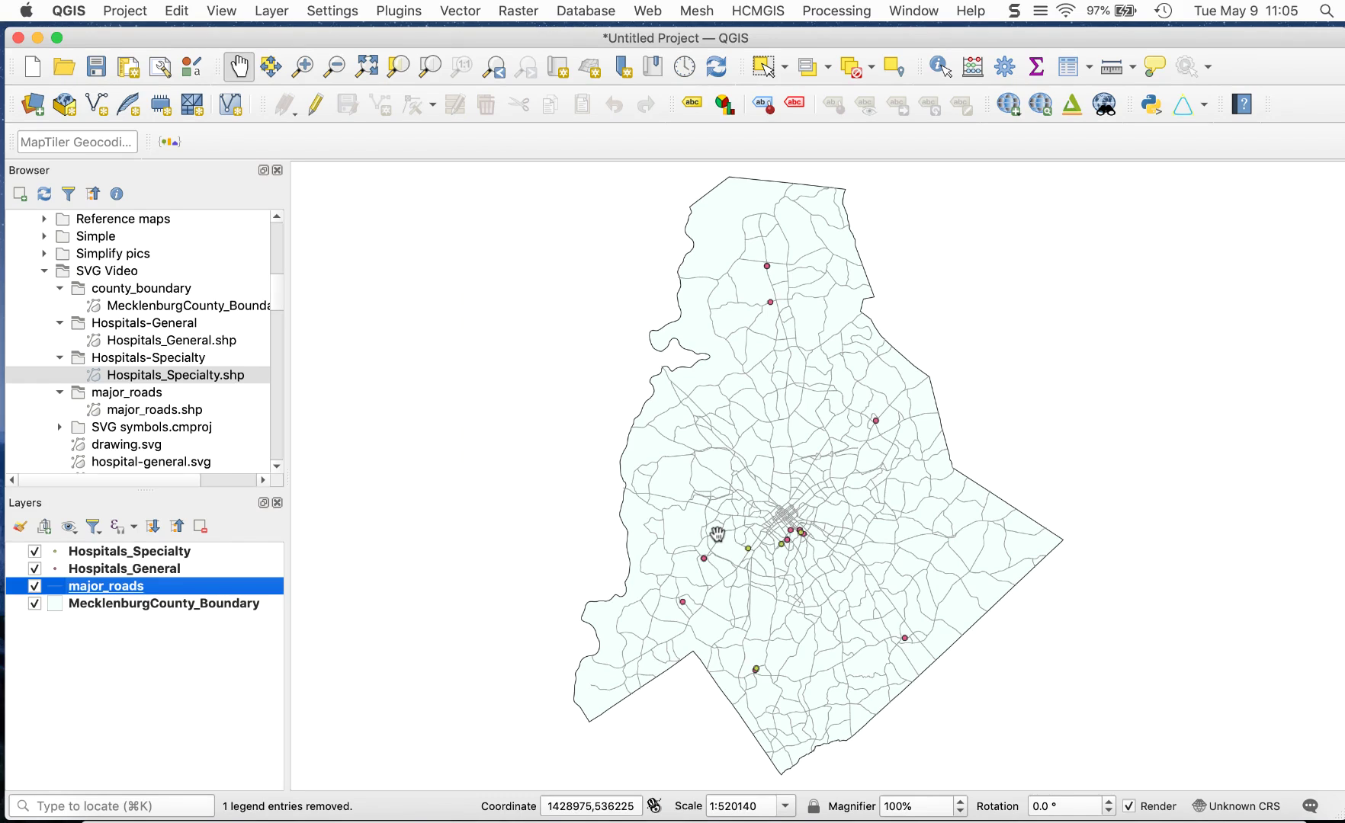
Step: Change the Hospitals_General layer's Simple Marker symbol layer to an SVG Marker
{"action": "left_click", "coordinate": [206, 573]}
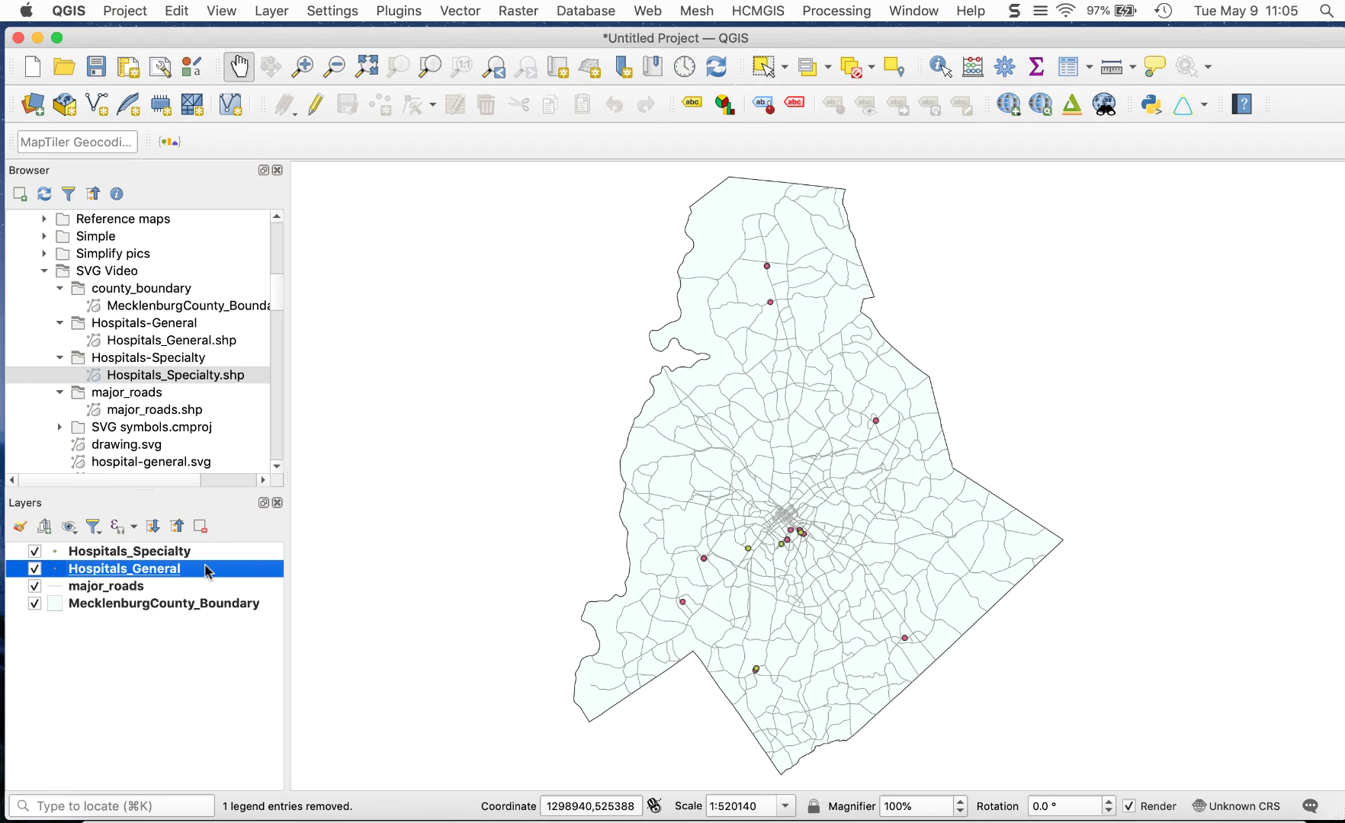
{"action": "double_click", "coordinate": [207, 572]}
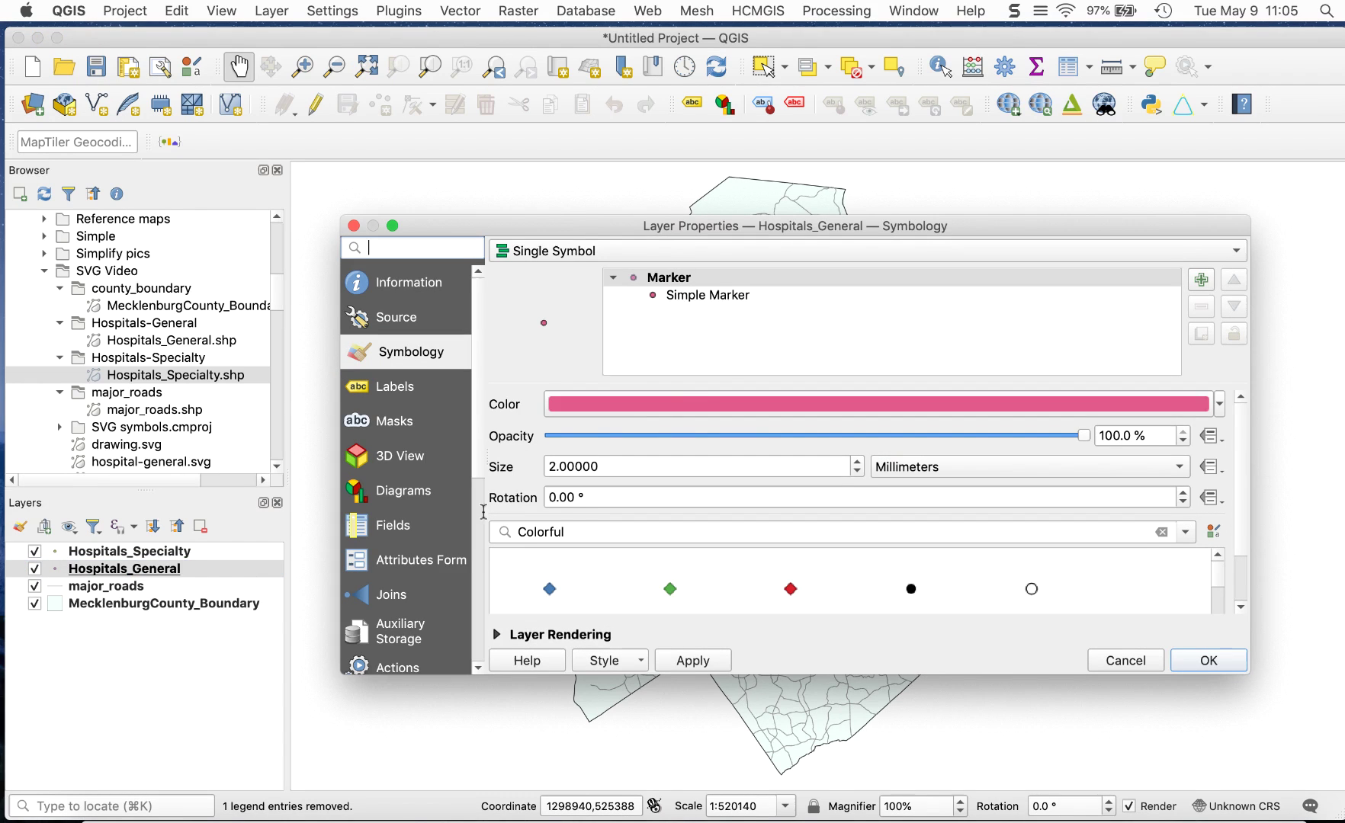
{"action": "left_click", "coordinate": [728, 294]}
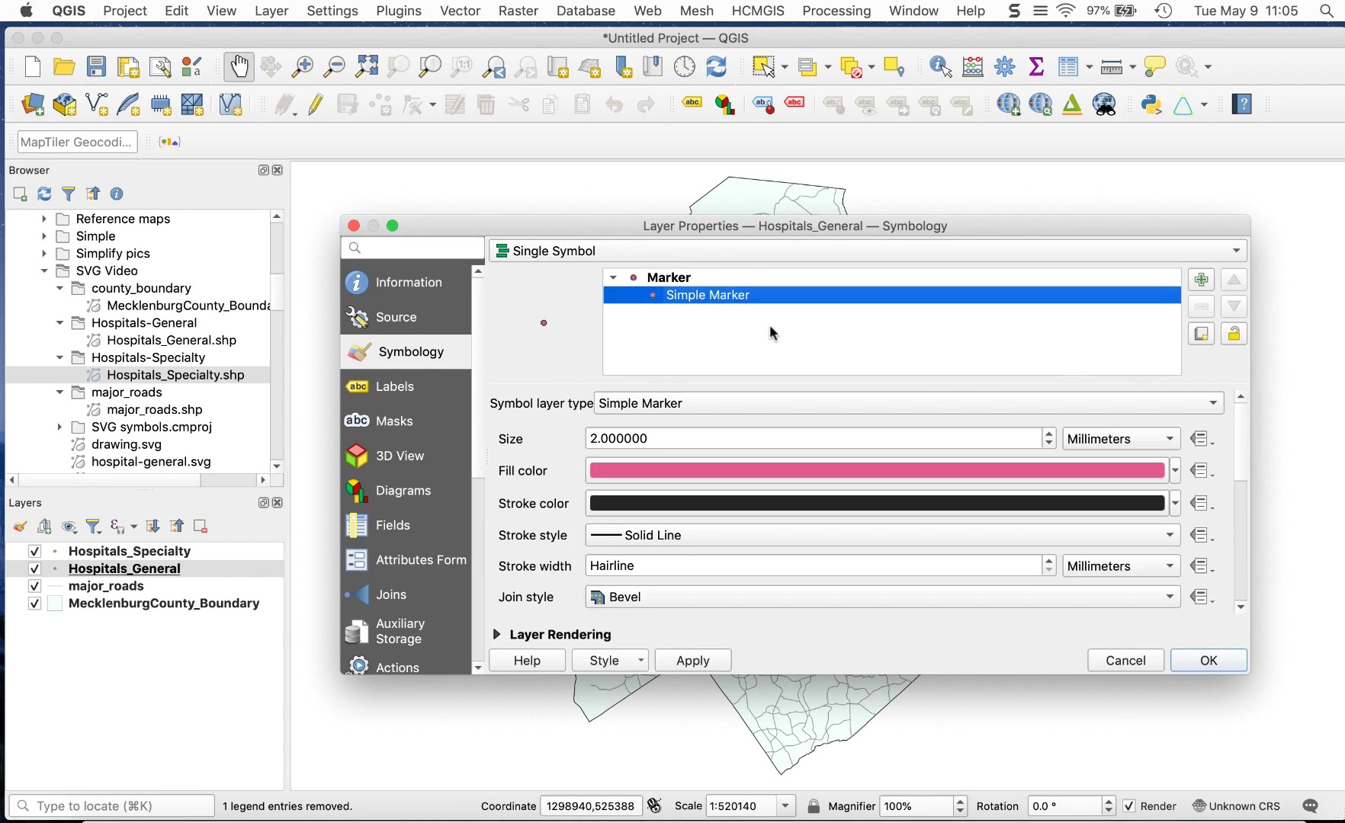
{"action": "left_click", "coordinate": [766, 404]}
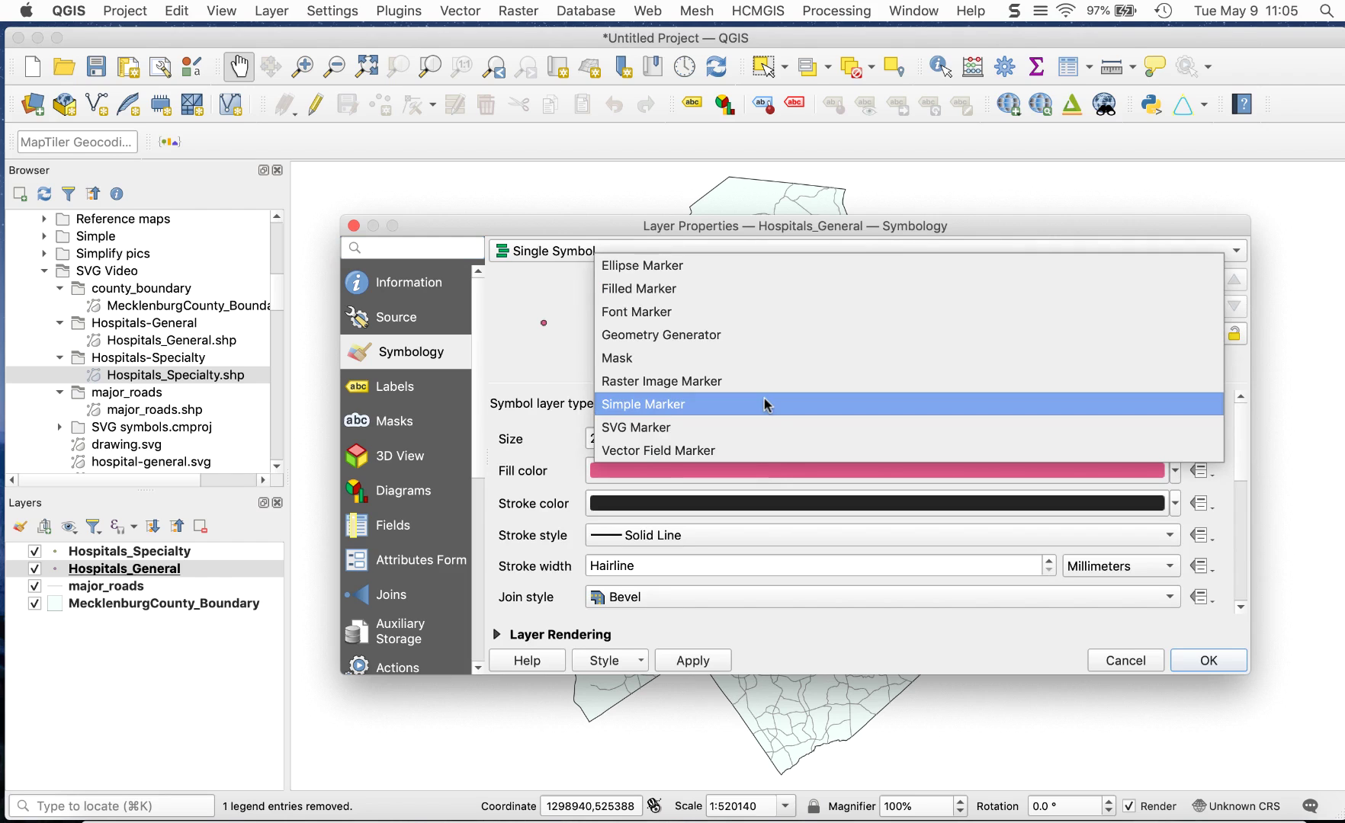
{"action": "left_click", "coordinate": [764, 427]}
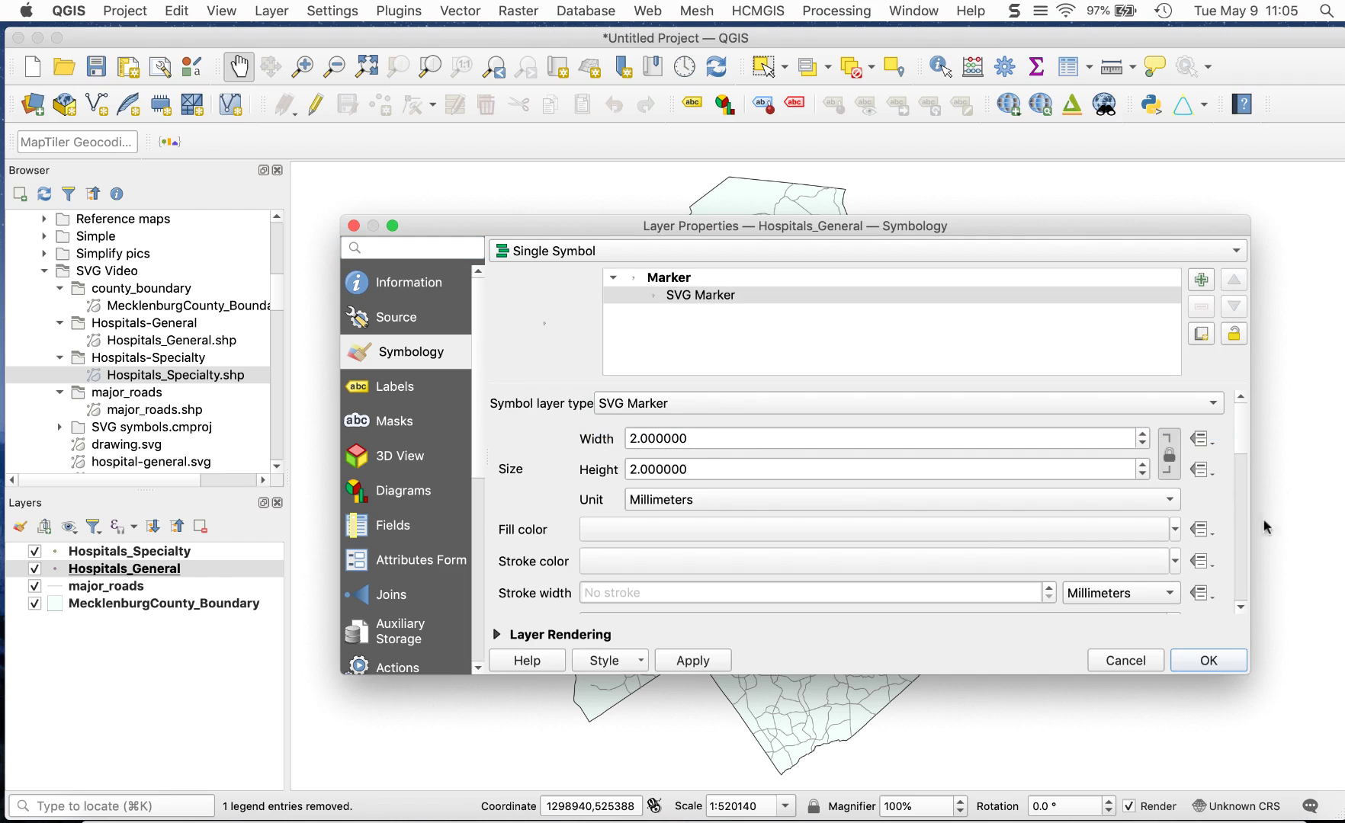
{"action": "left_click_drag", "start_coordinate": [1239, 447], "coordinate": [1240, 594]}
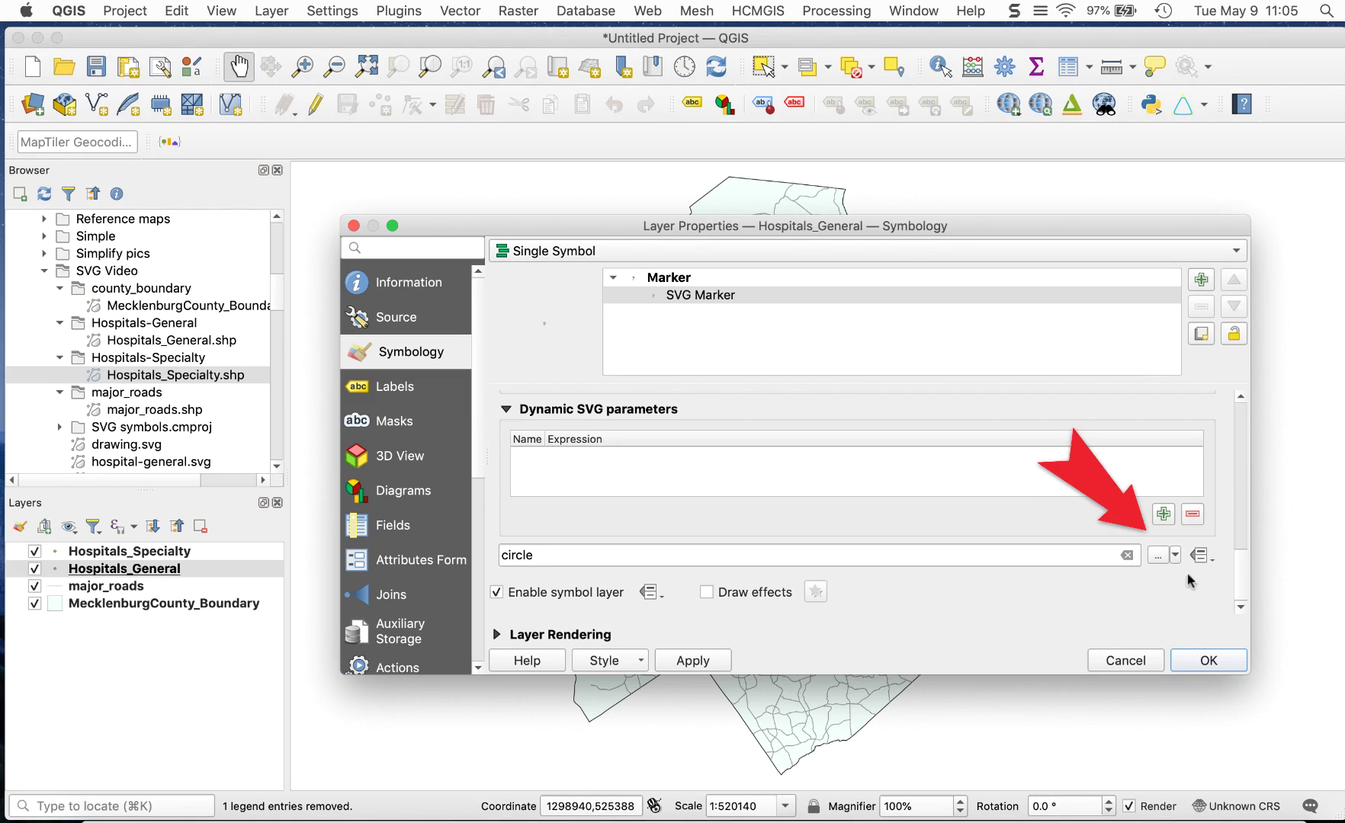
Step: Load hospital-general.svg from the SVG Video folder as the marker image and apply it
{"action": "left_click", "coordinate": [1159, 558]}
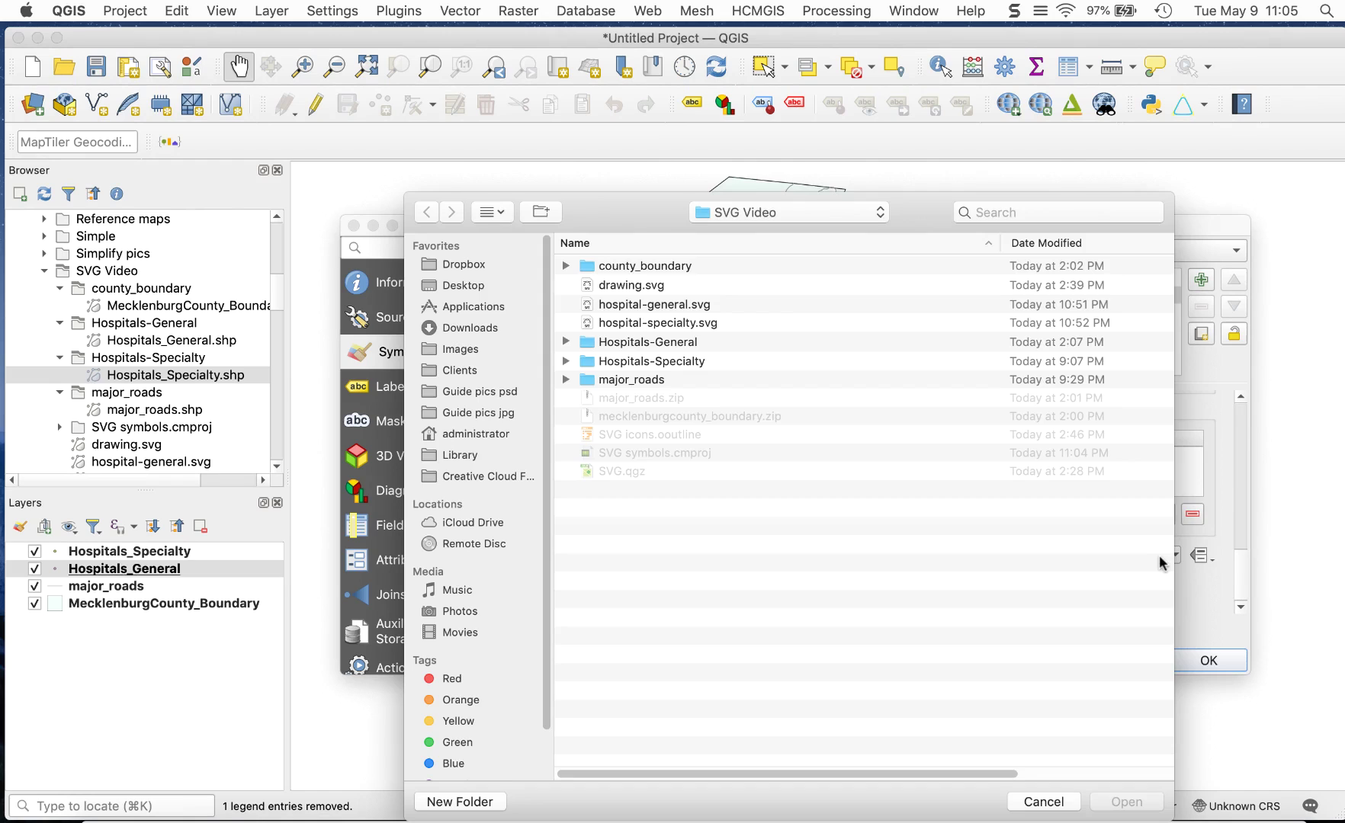
{"action": "left_click", "coordinate": [681, 307]}
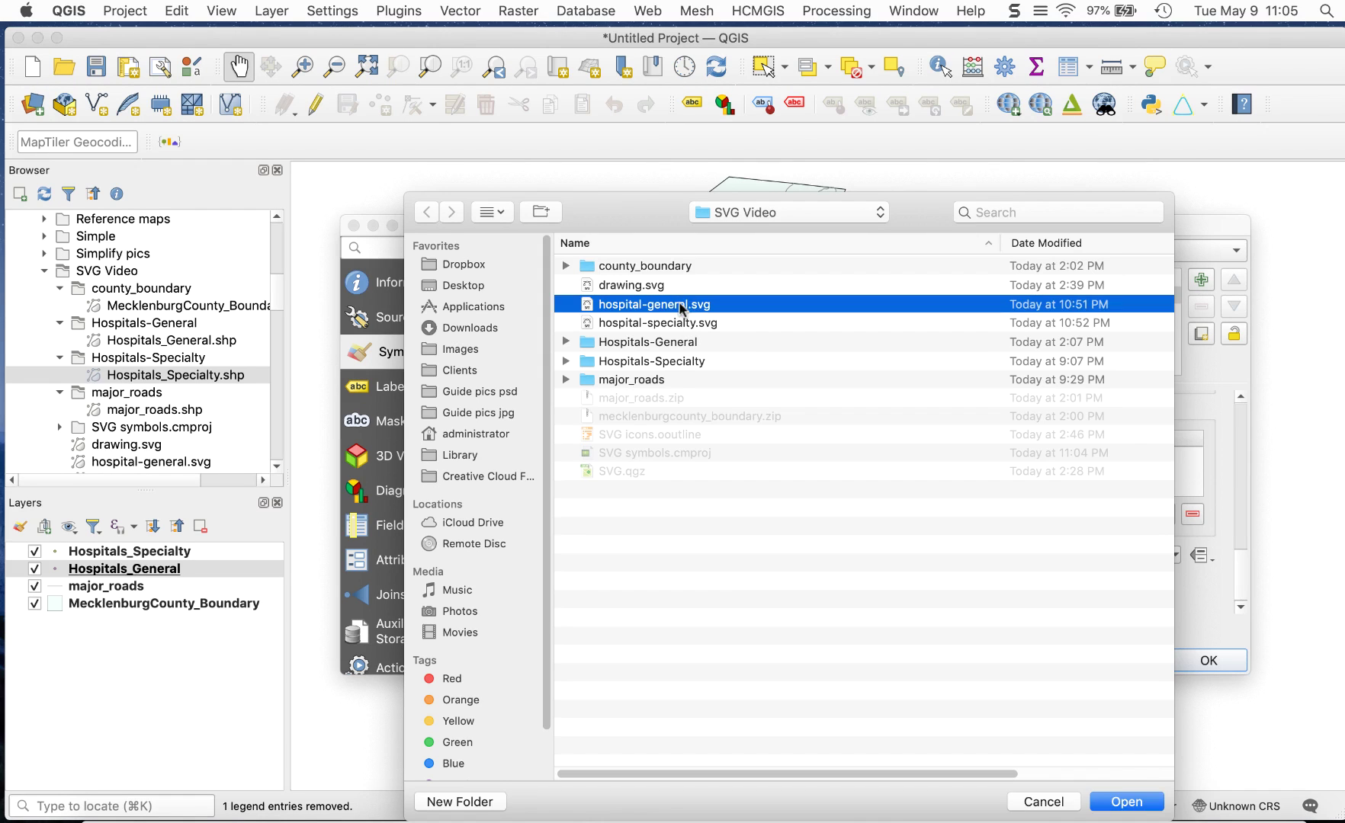
{"action": "left_click", "coordinate": [1127, 802]}
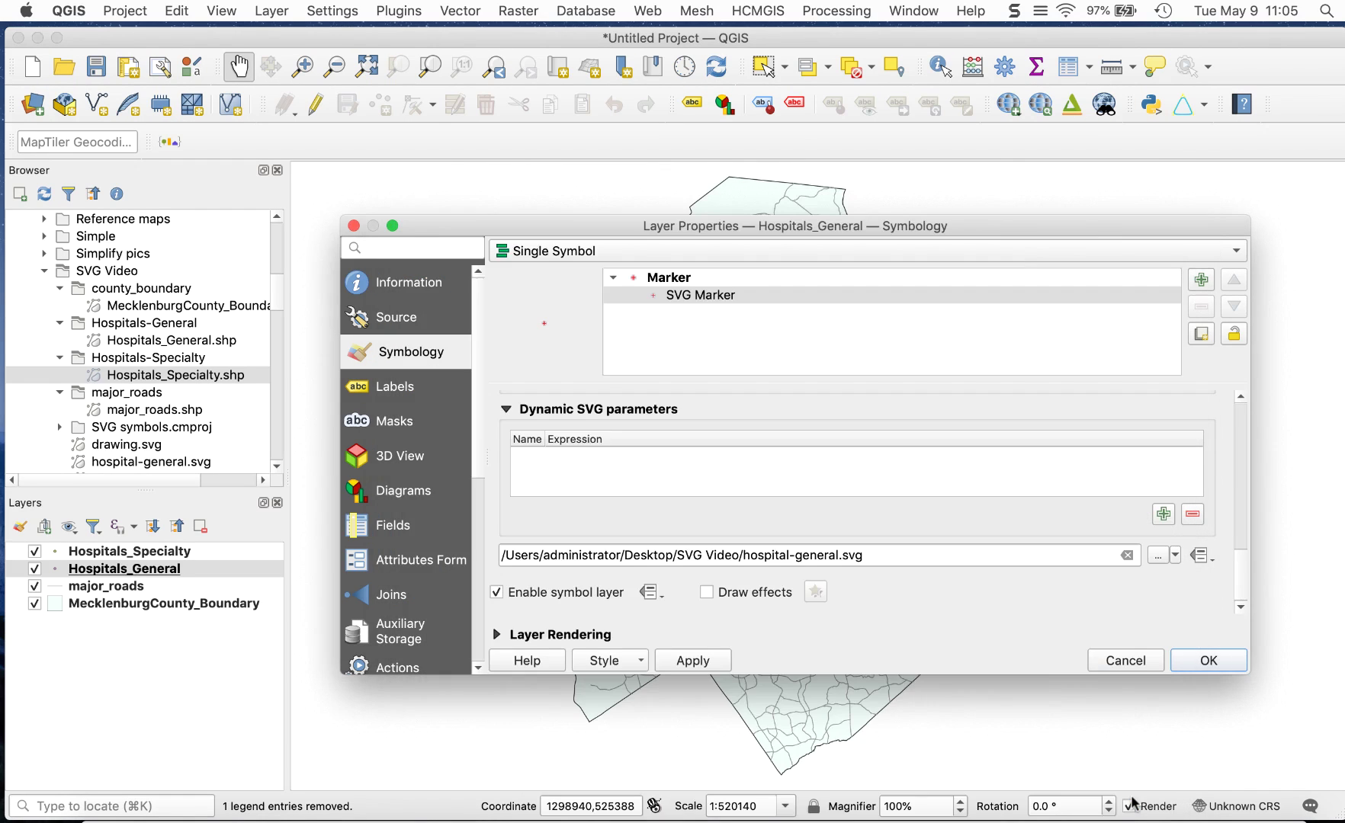
{"action": "left_click", "coordinate": [693, 660]}
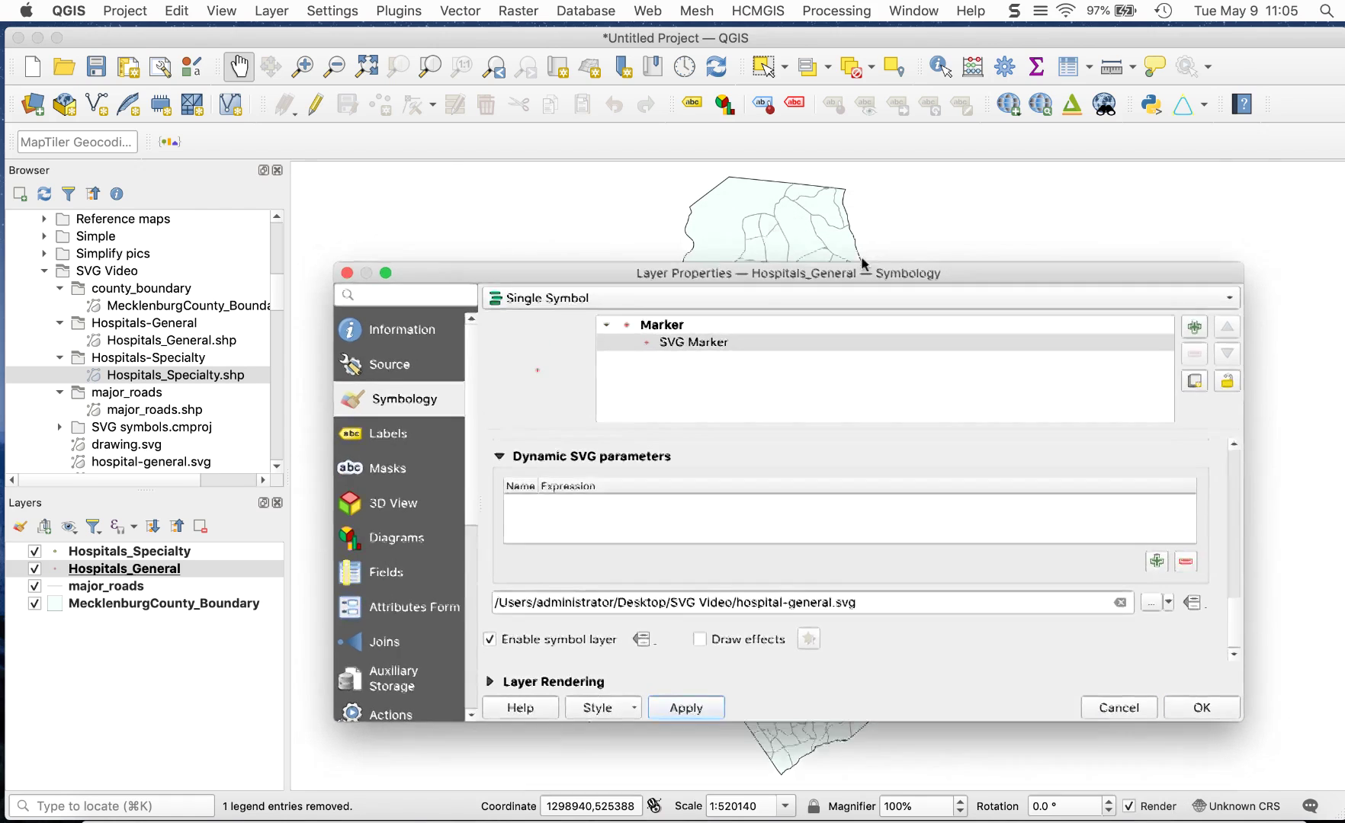
Step: Set the Hospitals_General SVG marker width to 4 mm and apply it
{"action": "left_click_drag", "start_coordinate": [870, 237], "coordinate": [856, 190]}
{"action": "left_click_drag", "start_coordinate": [1235, 545], "coordinate": [1214, 390]}
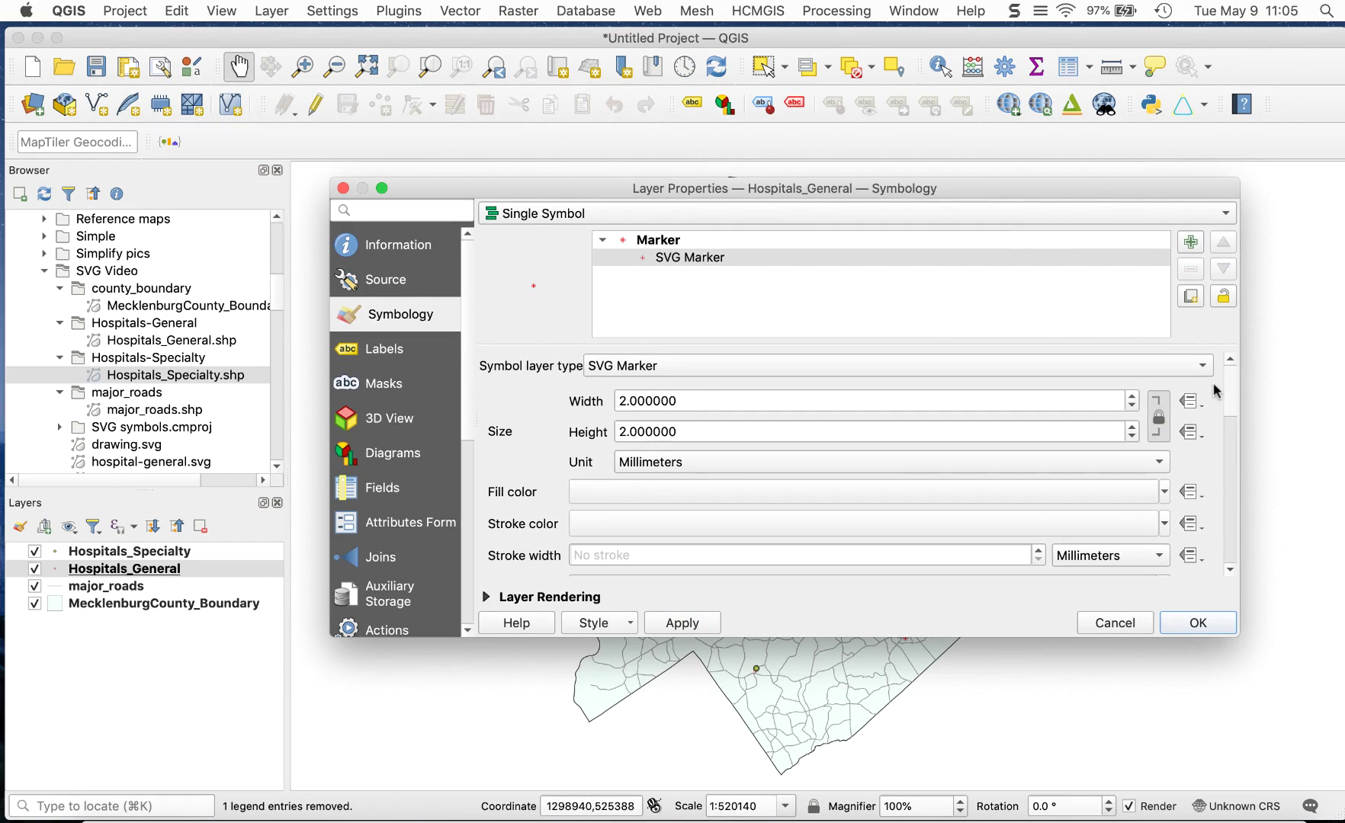
{"action": "left_click", "coordinate": [625, 398]}
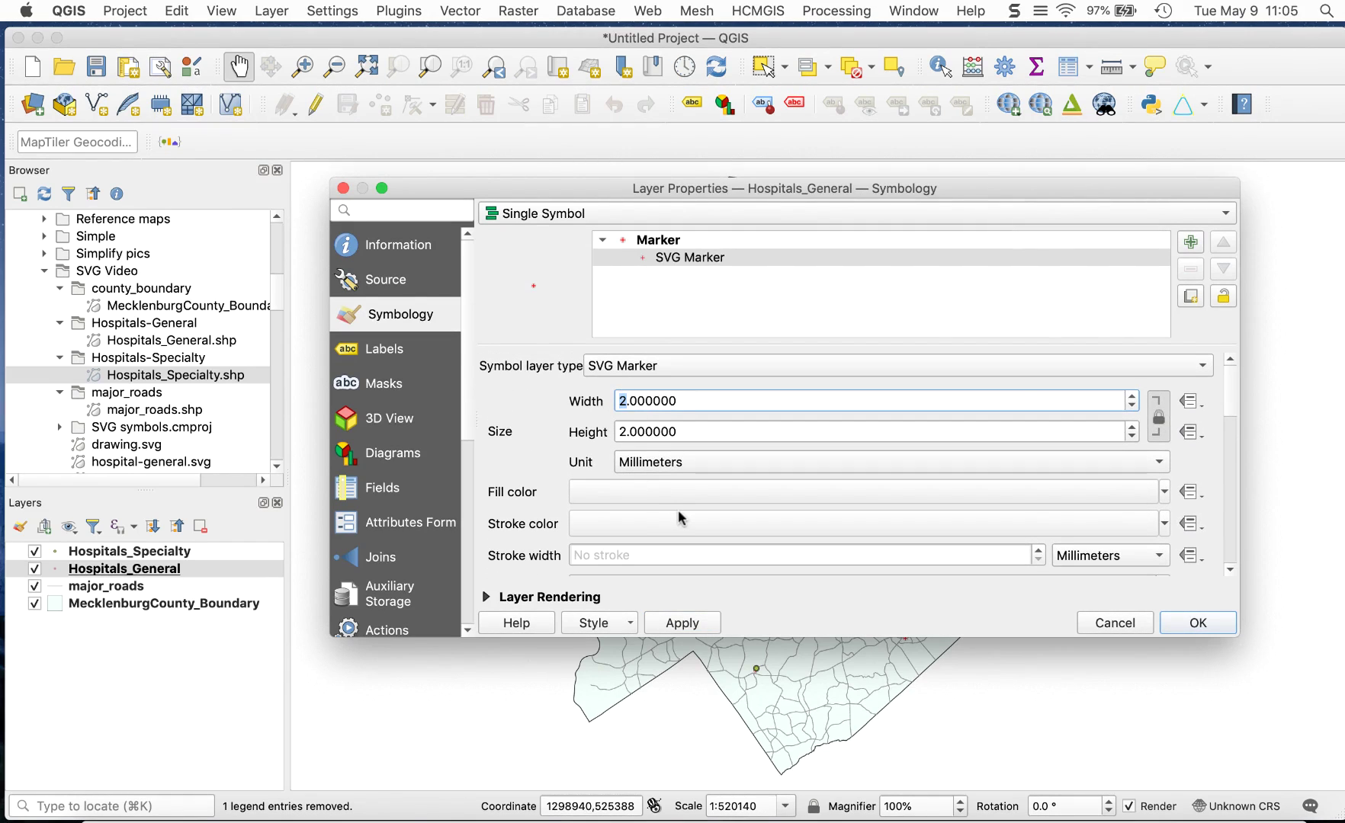
{"action": "key", "text": "BackSpace"}
{"action": "type", "text": "4"}
{"action": "left_click", "coordinate": [706, 619]}
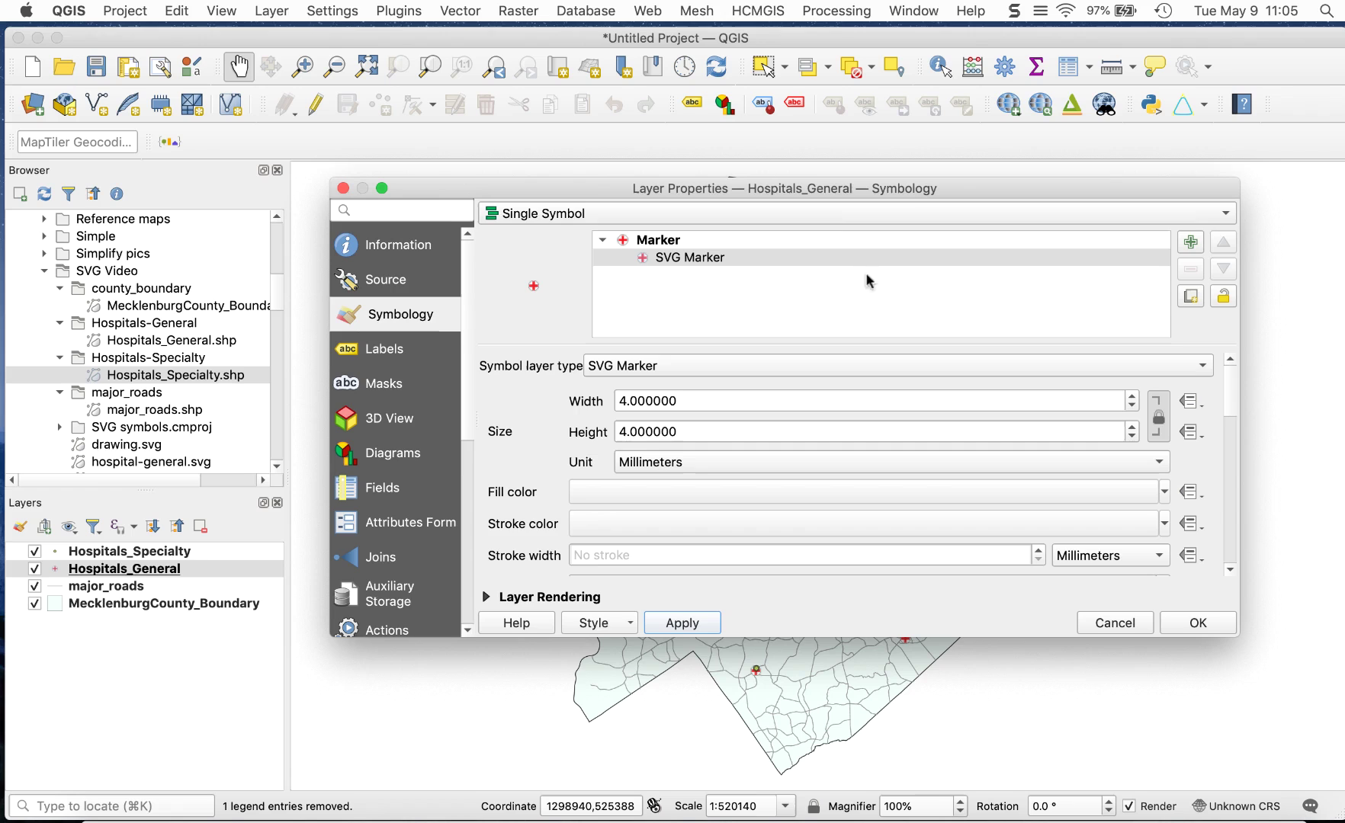
{"action": "left_click_drag", "start_coordinate": [818, 192], "coordinate": [882, 769]}
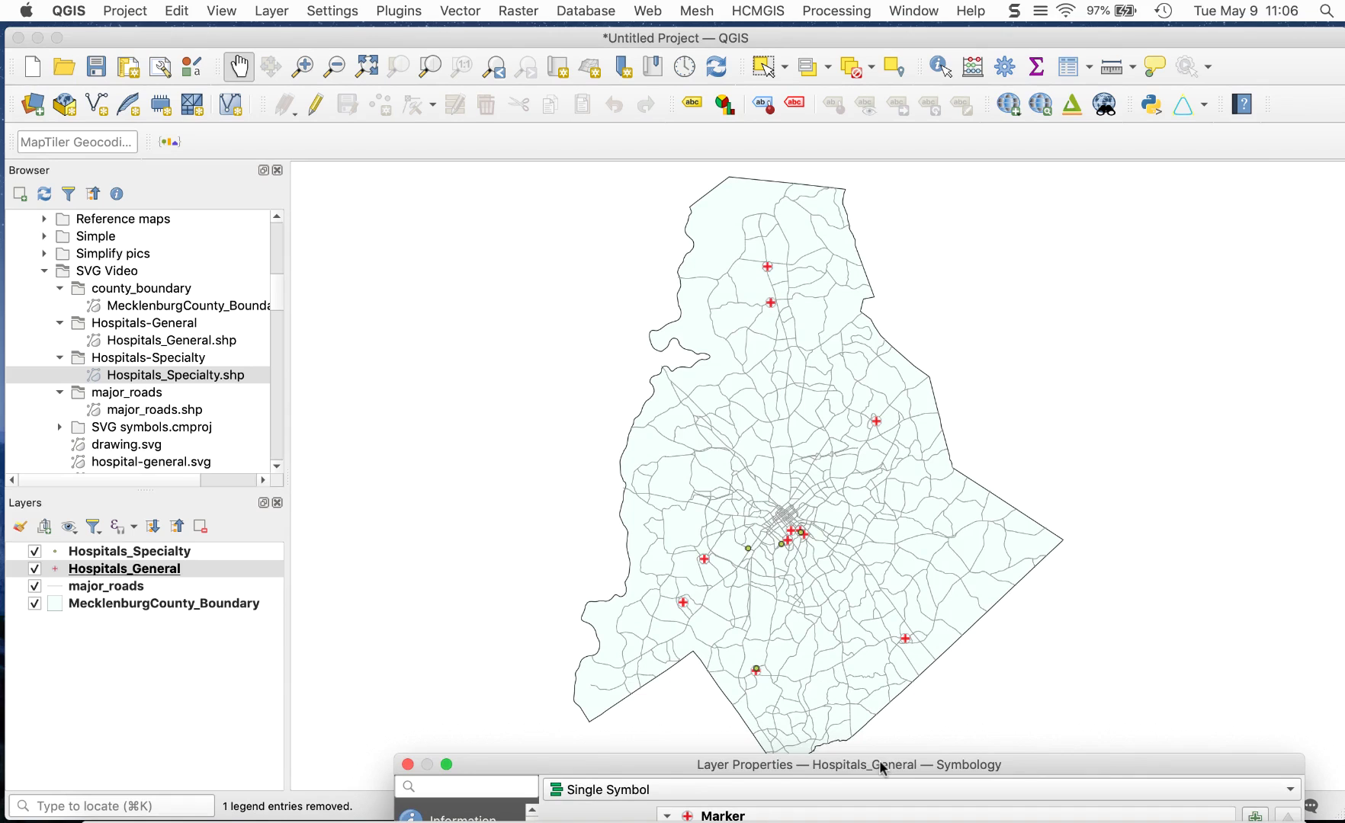
Step: Move the Layer Properties window back into view and confirm with OK
{"action": "left_click_drag", "start_coordinate": [882, 769], "coordinate": [894, 418]}
{"action": "left_click_drag", "start_coordinate": [853, 223], "coordinate": [834, 191]}
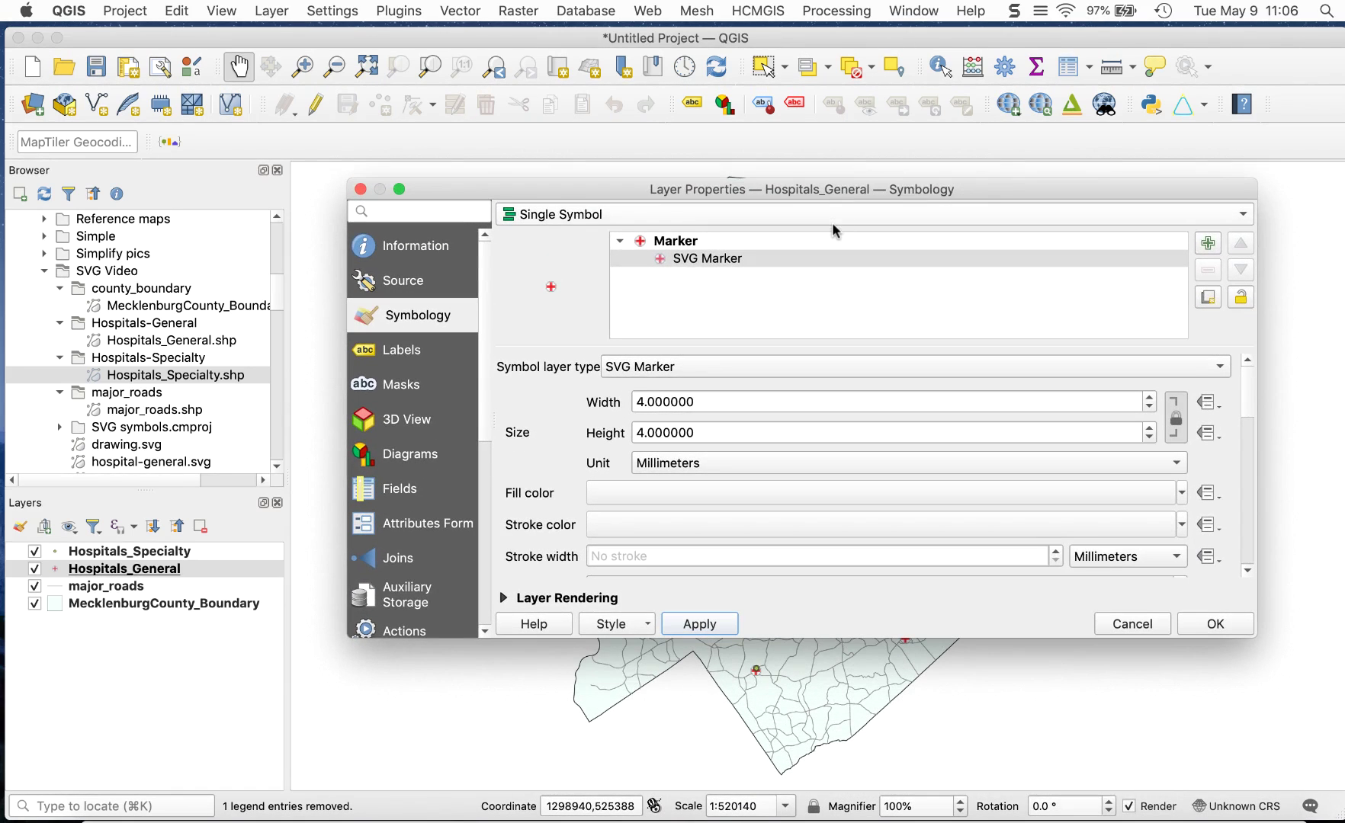
{"action": "left_click", "coordinate": [1205, 623]}
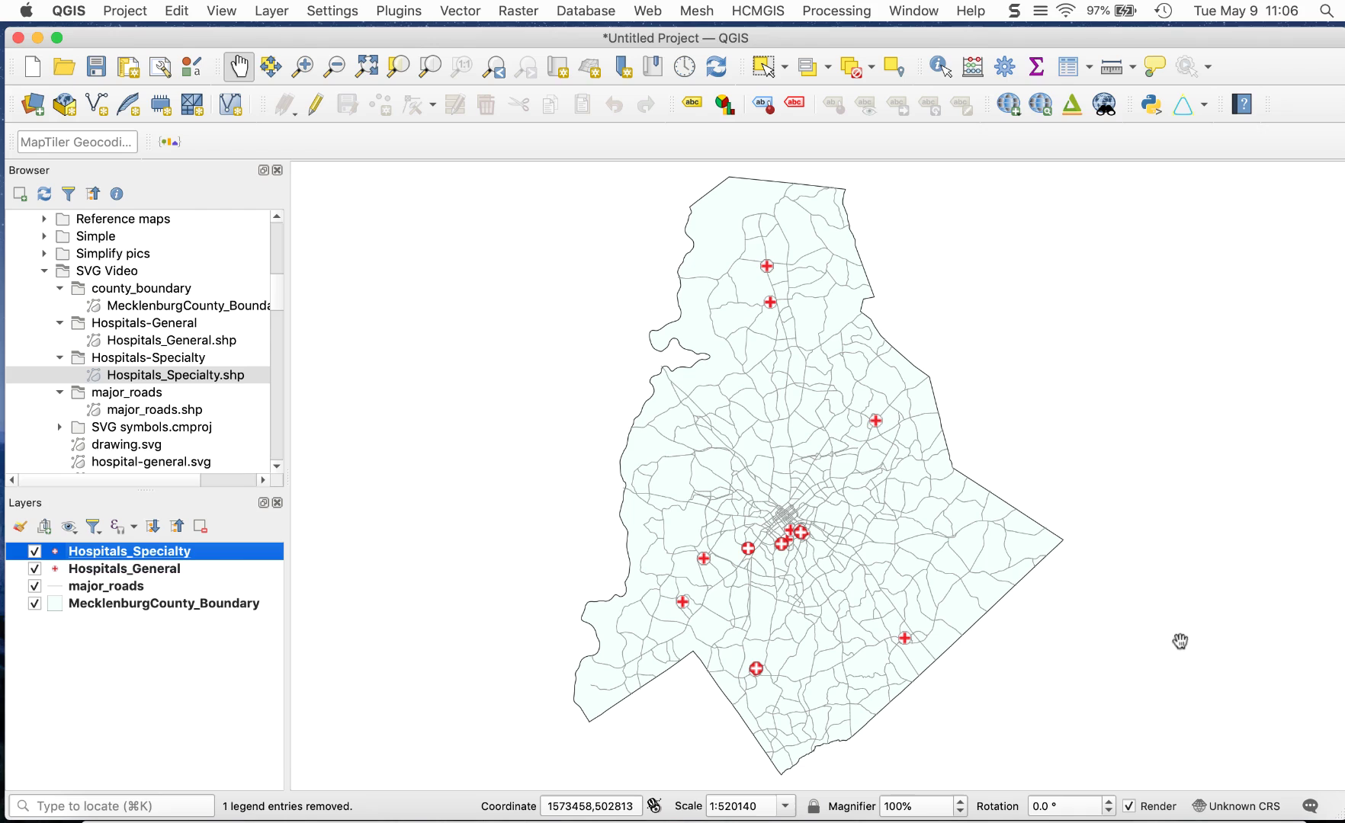